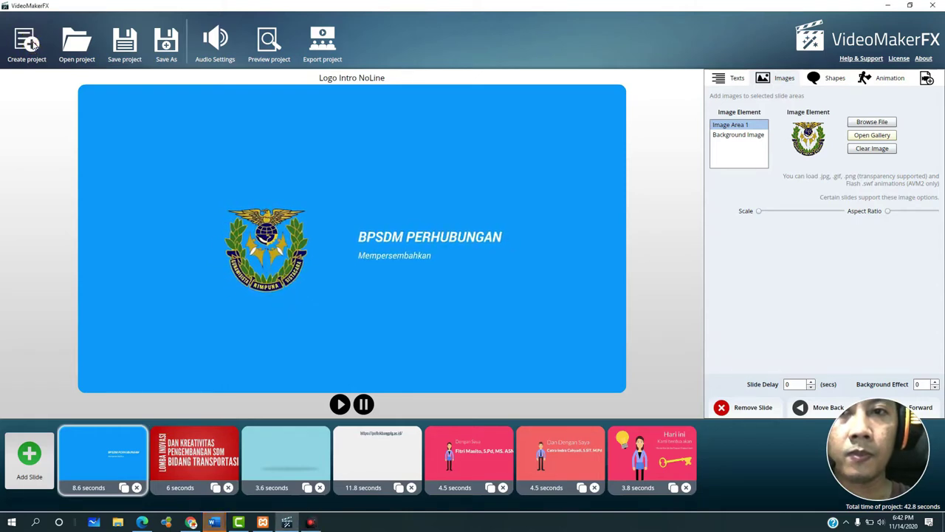
# - Create a new empty project named 'Project 1', then minimize and restore the window
pyautogui.click(34, 45)
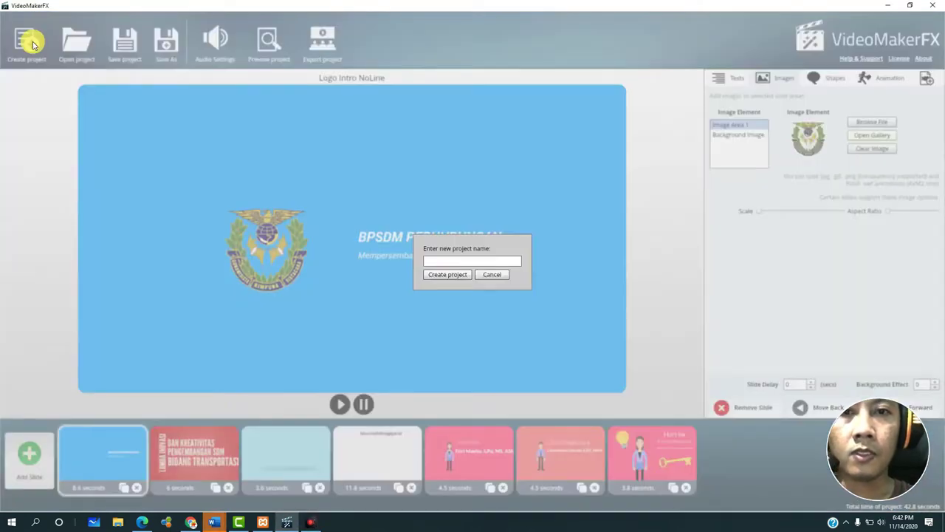
pyautogui.click(441, 264)
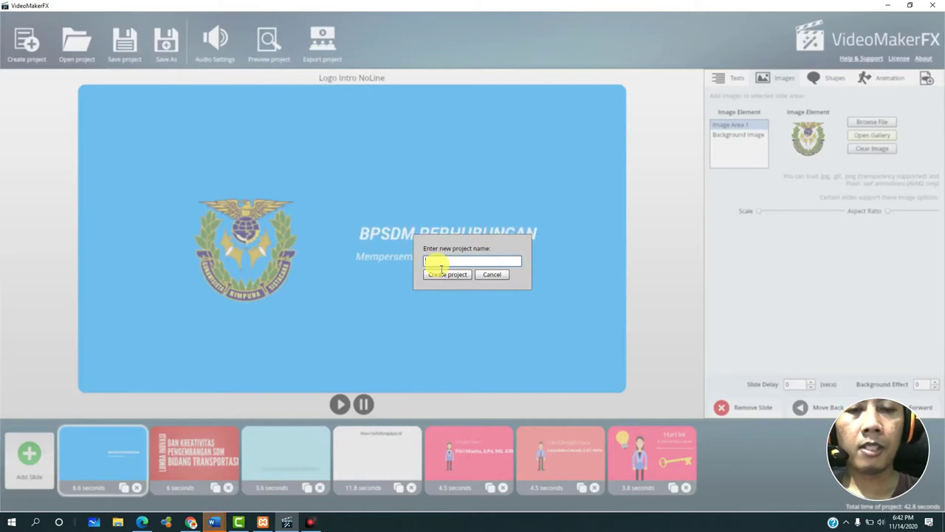
pyautogui.write('Project 1')
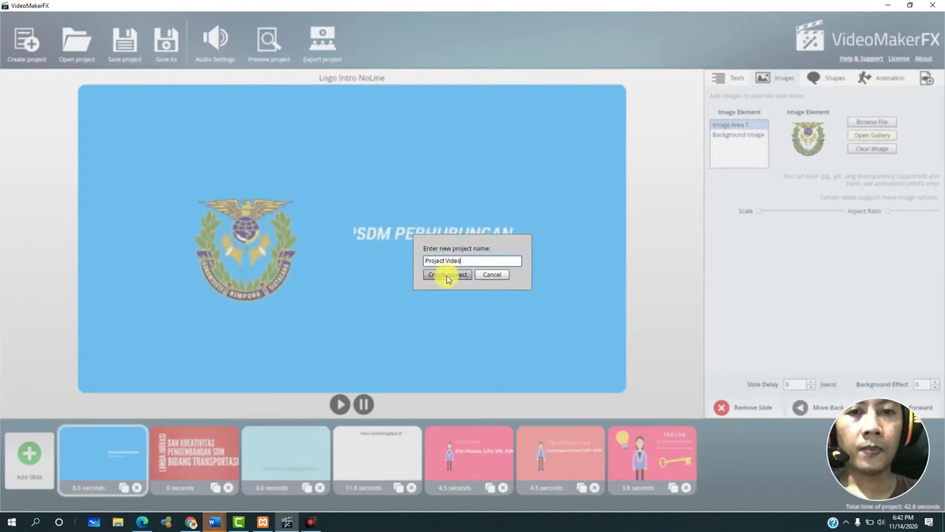
pyautogui.click(446, 275)
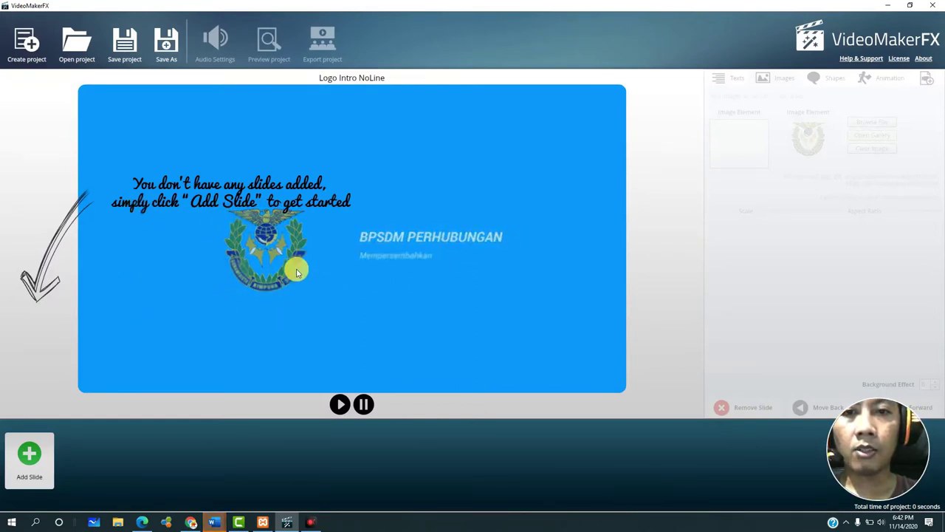
pyautogui.click(934, 5)
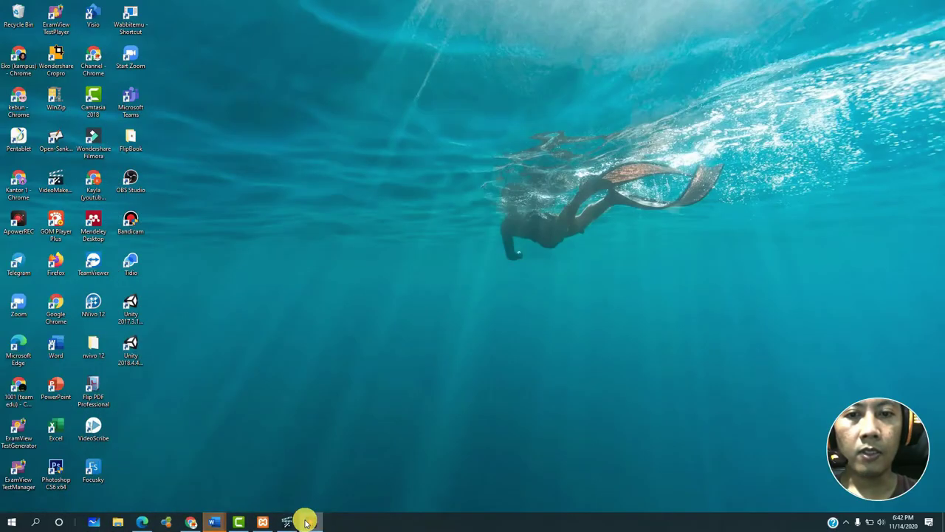
pyautogui.click(289, 521)
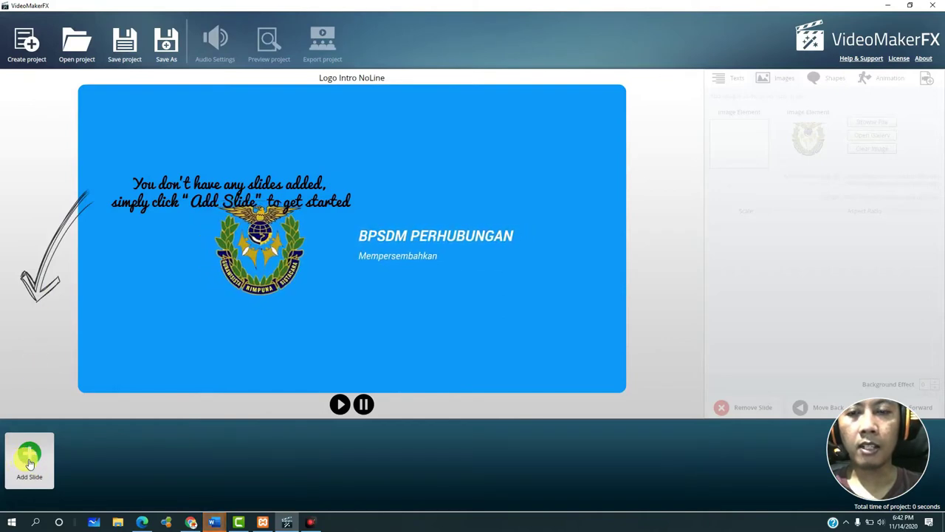
# - Open the Add Slide chooser and scroll through the Slide Themes list
pyautogui.click(29, 463)
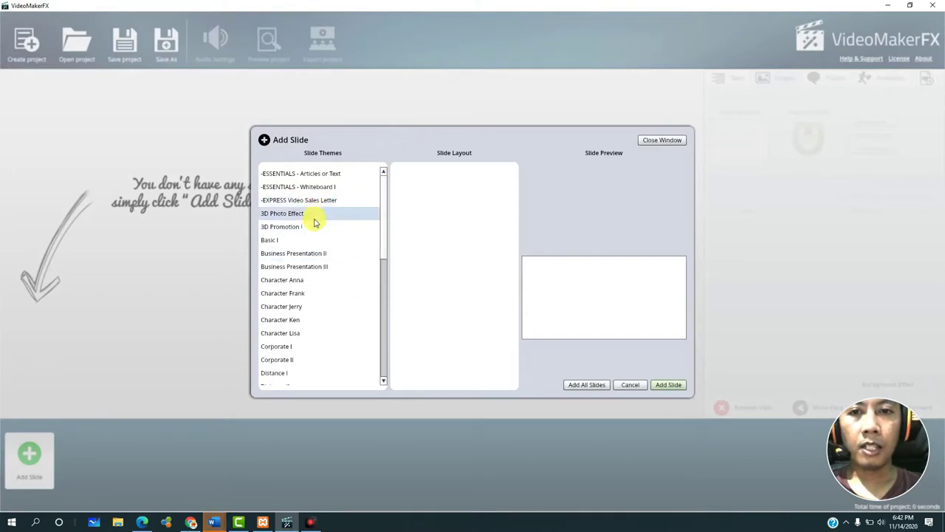
pyautogui.scroll(-9, 312, 210)
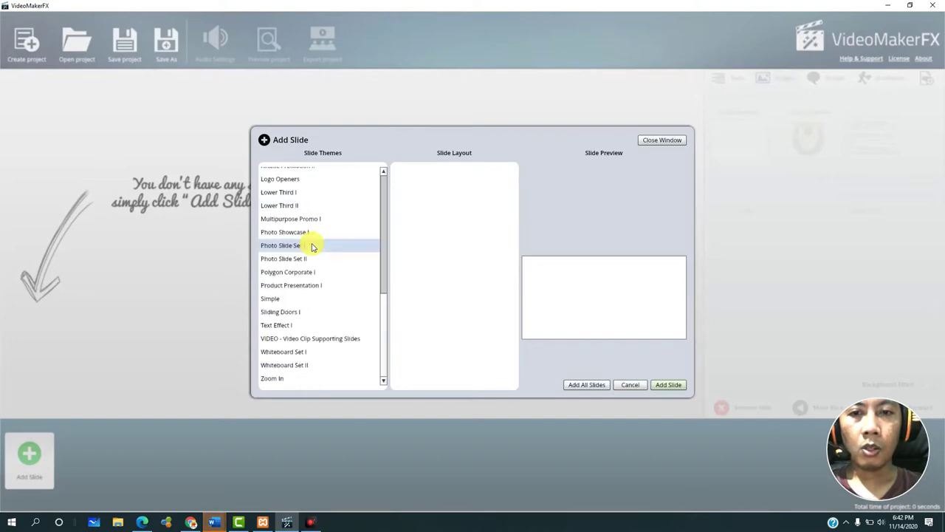
pyautogui.scroll(9, 312, 247)
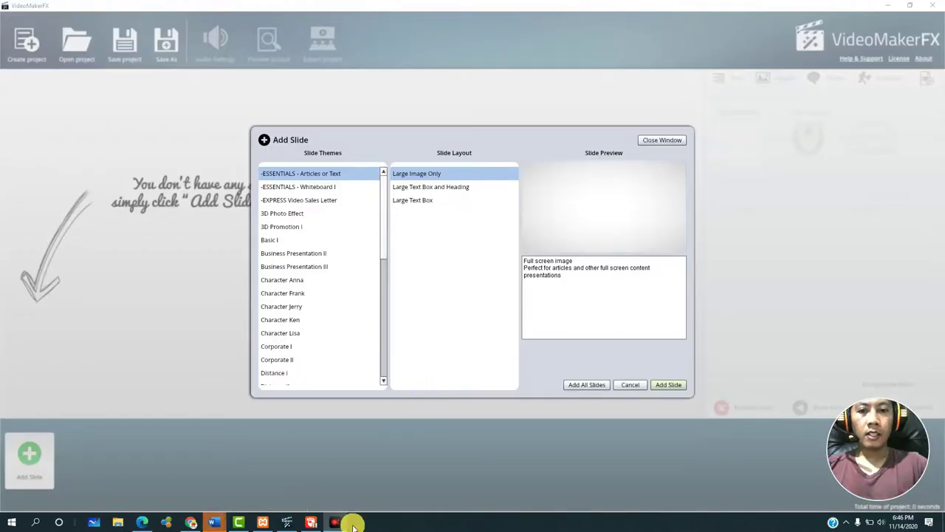
pyautogui.click(314, 522)
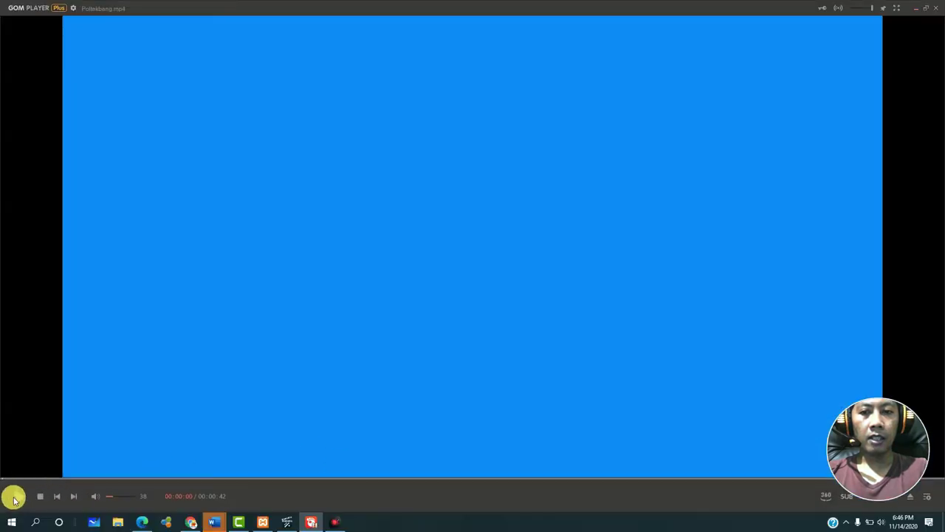
pyautogui.click(17, 499)
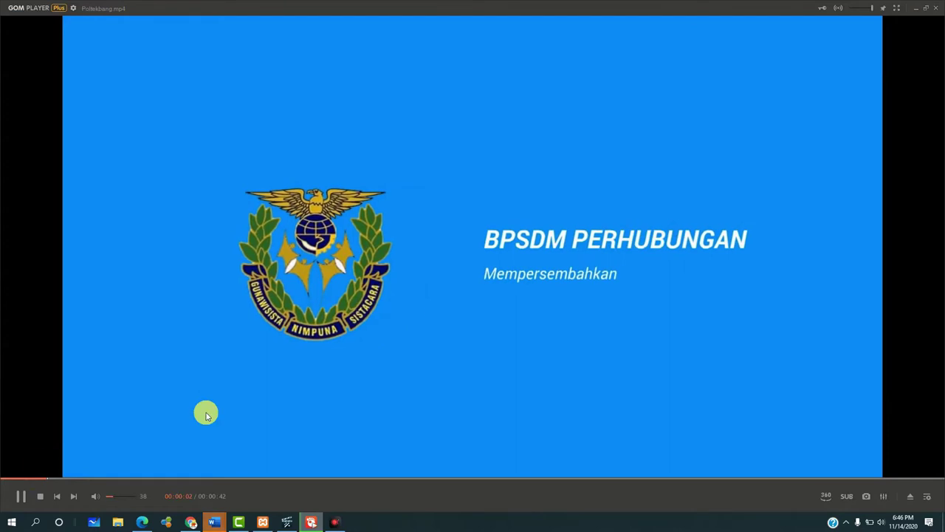
pyautogui.click(19, 499)
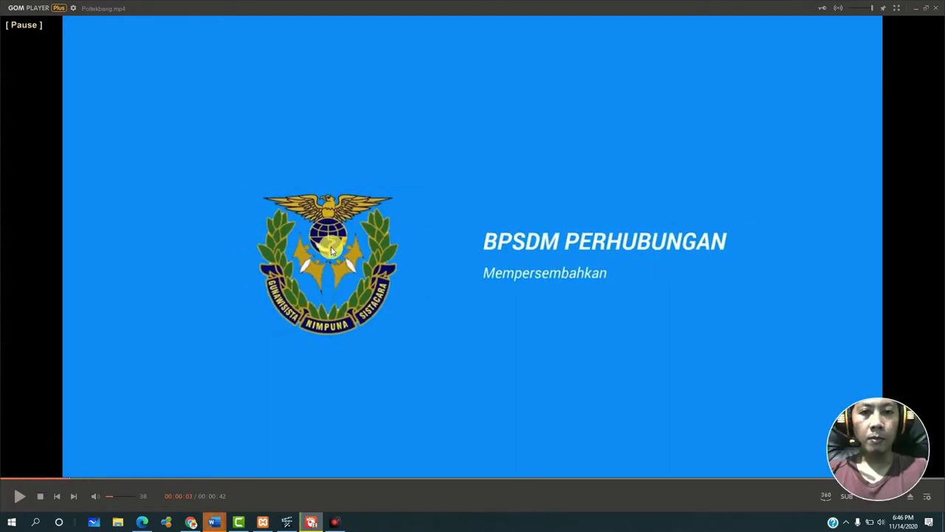
pyautogui.click(288, 518)
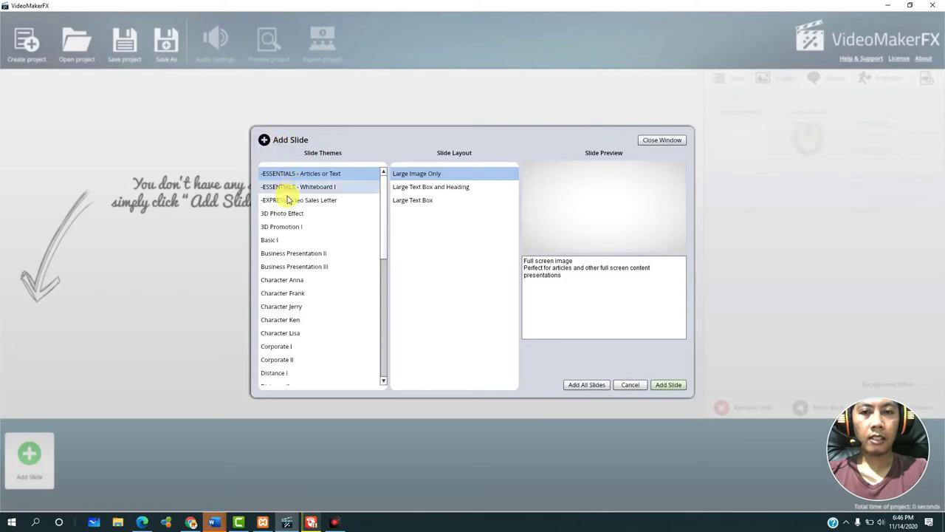
# - Add an 8.6-second Logo Intro NoLine slide from the Logo Openers theme
pyautogui.moveTo(384, 197); pyautogui.dragTo(381, 251)
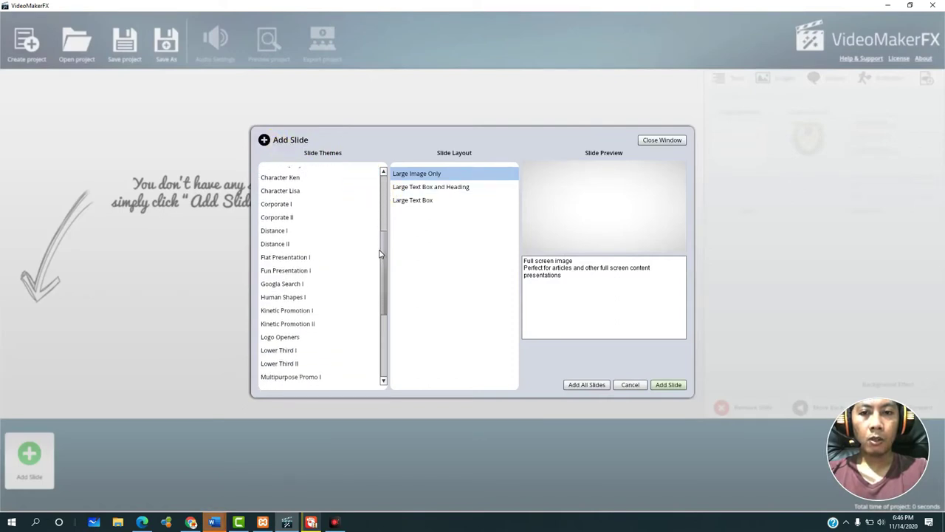
pyautogui.click(270, 339)
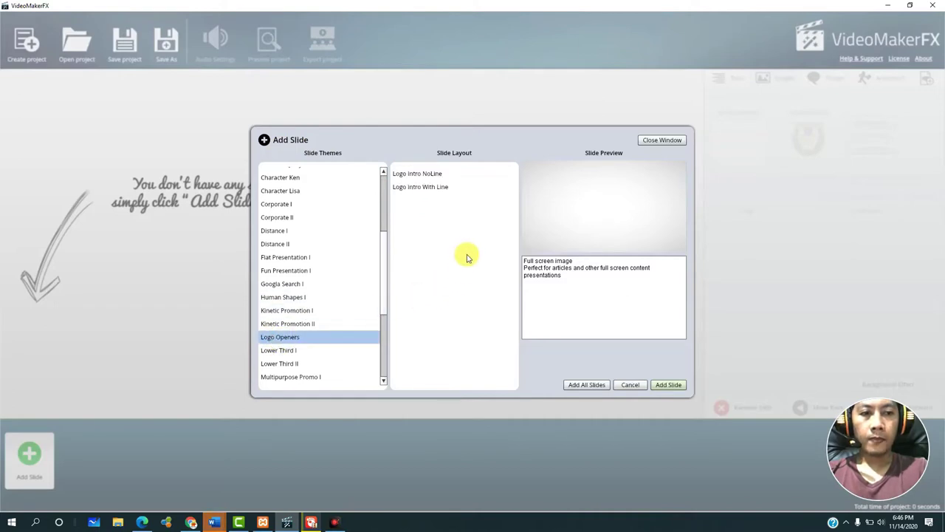
pyautogui.click(427, 178)
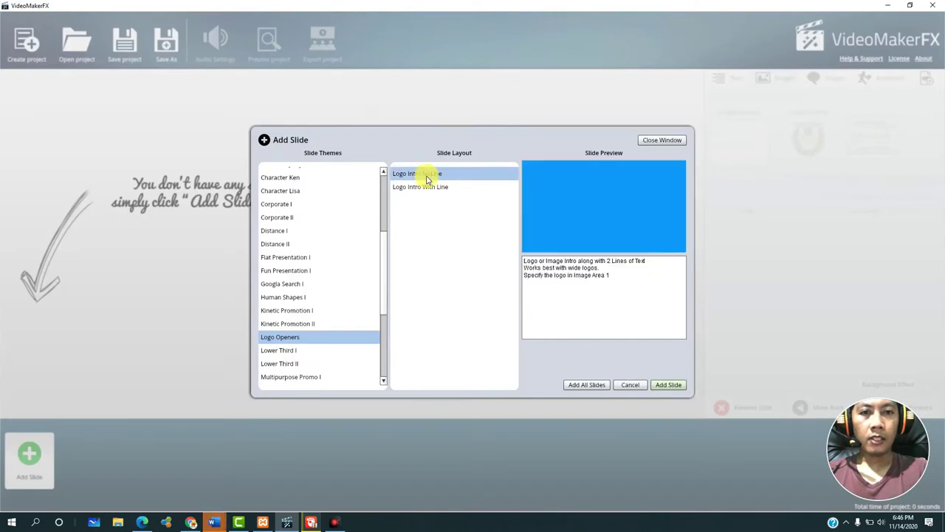
pyautogui.click(668, 385)
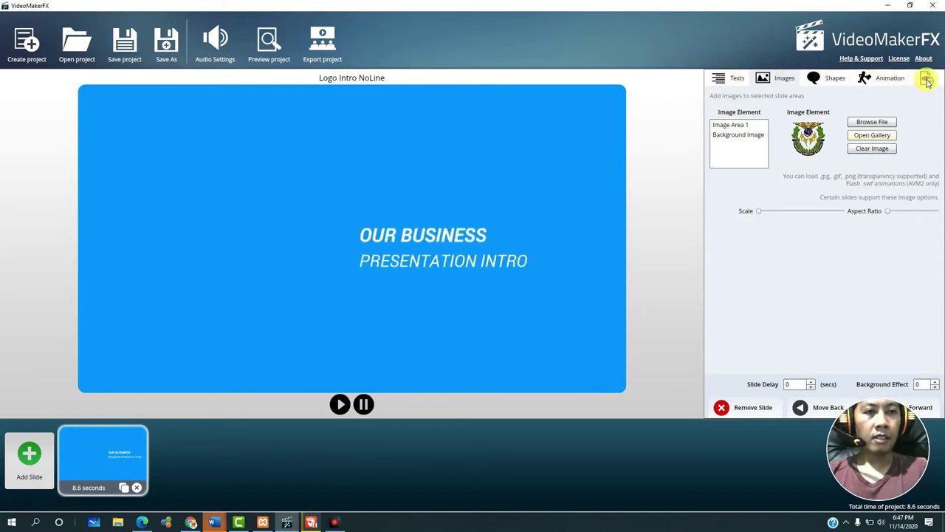
# - Change Text Area 1 from OUR BUSINESS to 'UNIVERSITAS BENGKULU', checking the reference video
pyautogui.click(738, 79)
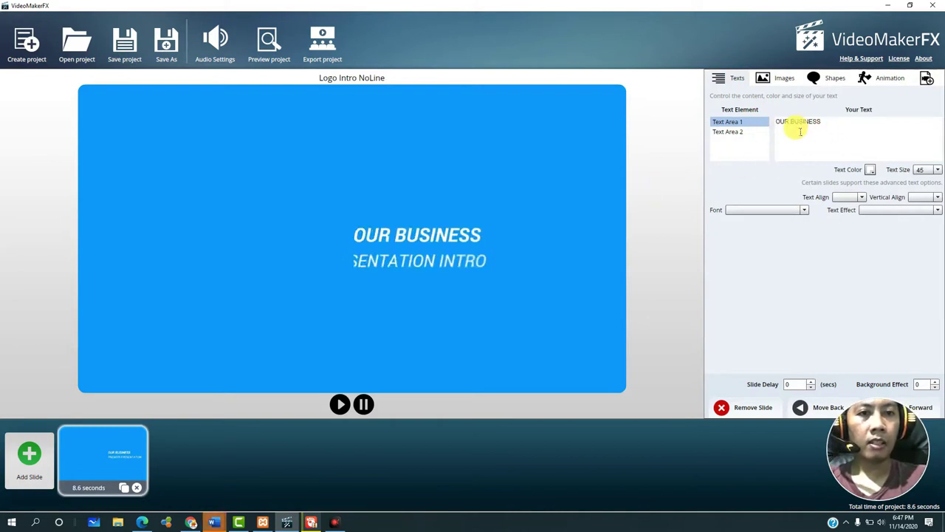
pyautogui.click(313, 522)
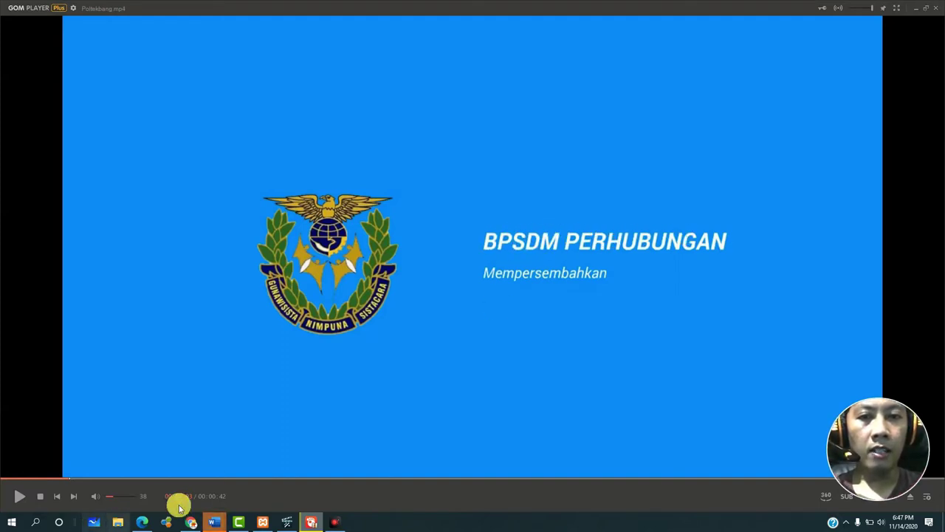
pyautogui.moveTo(144, 525)
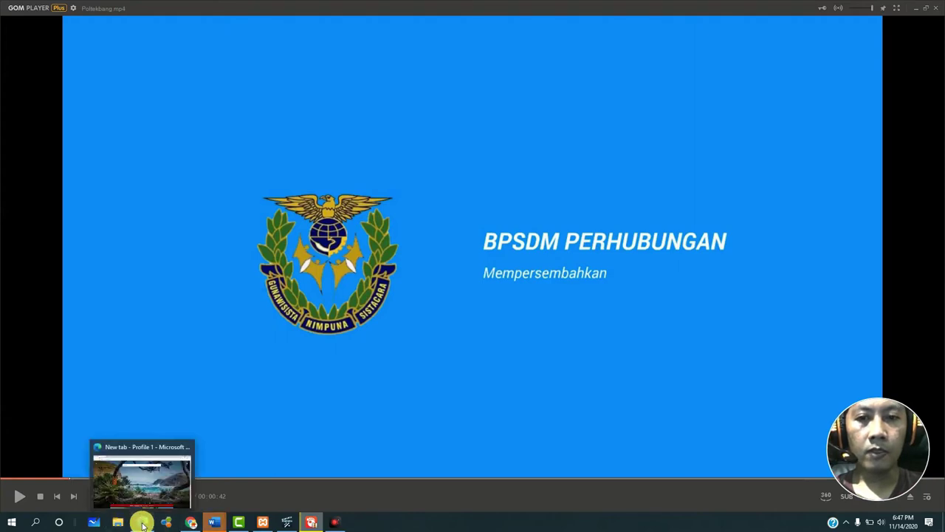
pyautogui.click(286, 522)
pyautogui.click(830, 123)
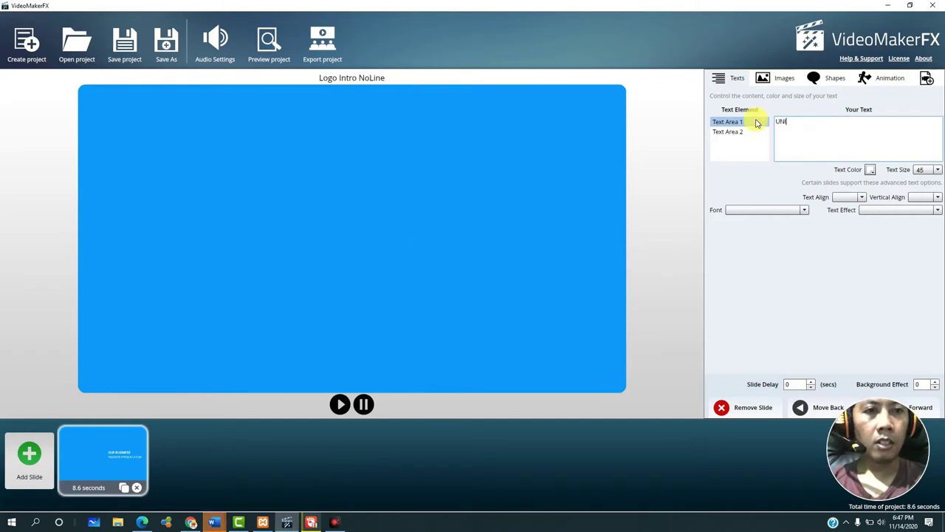
pyautogui.write('UNIVES')
pyautogui.press('BackSpace')
pyautogui.write('RS')
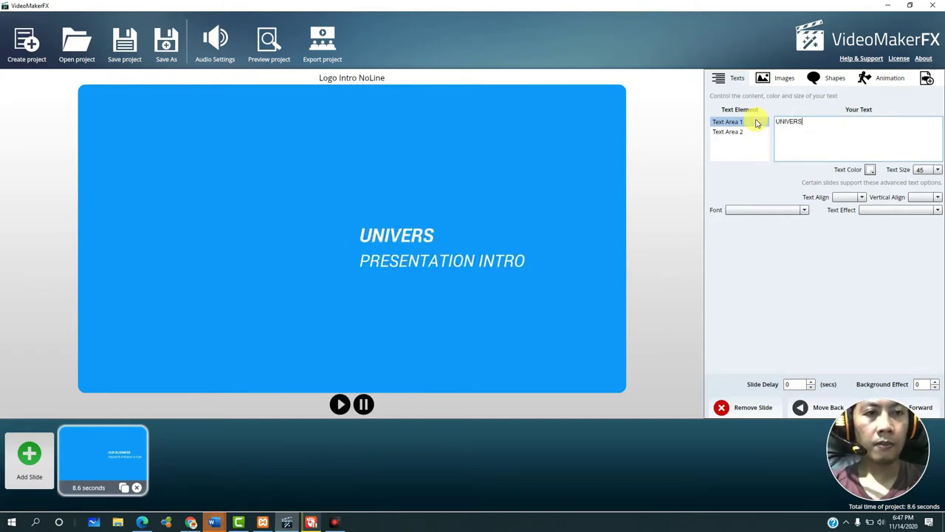
pyautogui.write('ITAS BENGKULU')
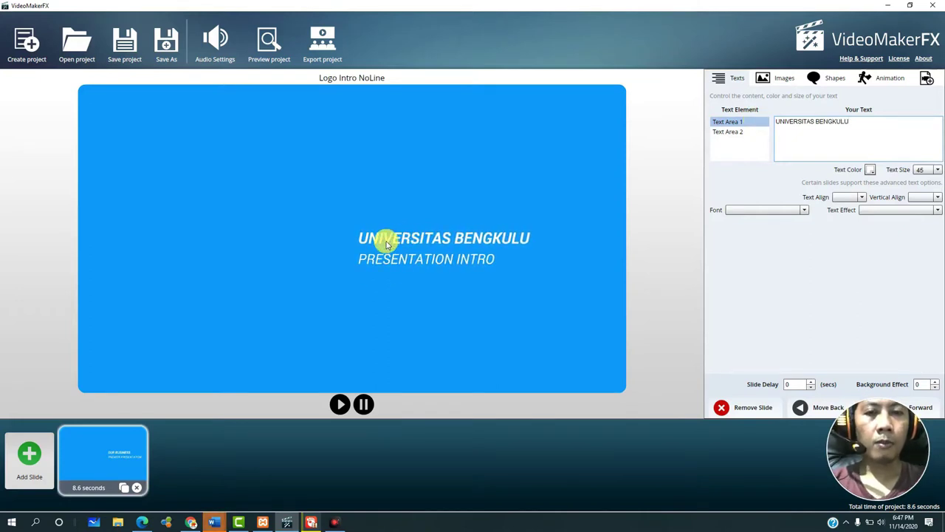
pyautogui.click(313, 522)
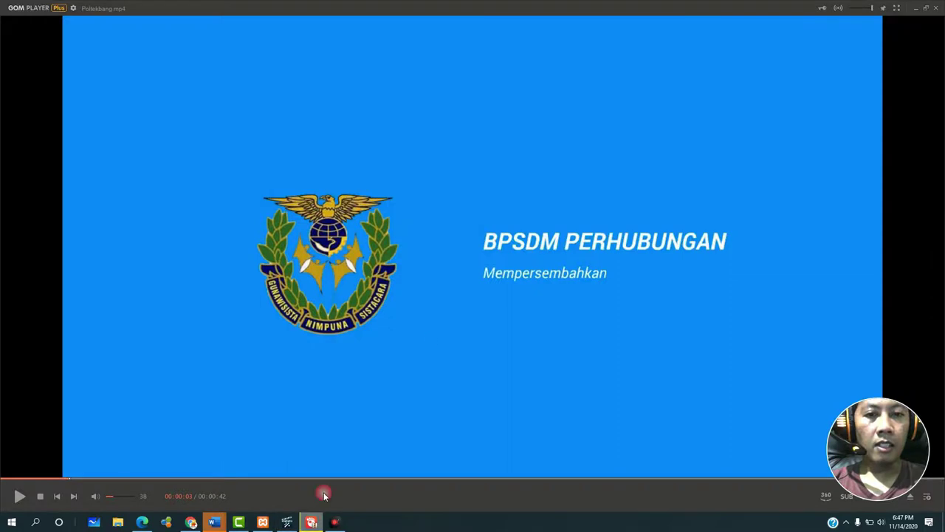
pyautogui.click(288, 523)
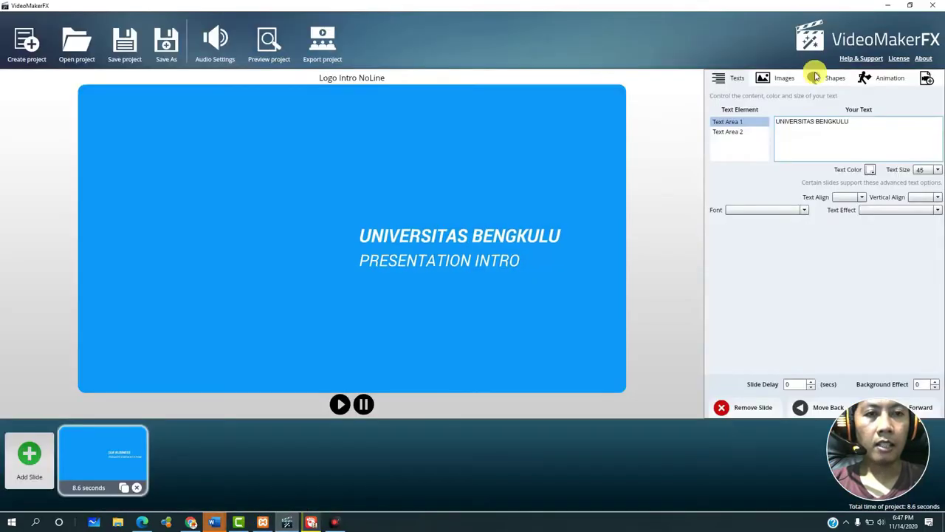
# - Replace Text Area 2's 'PRESENTATION INTRO' with 'Mempersembahkan' and compare with the reference video
pyautogui.click(728, 132)
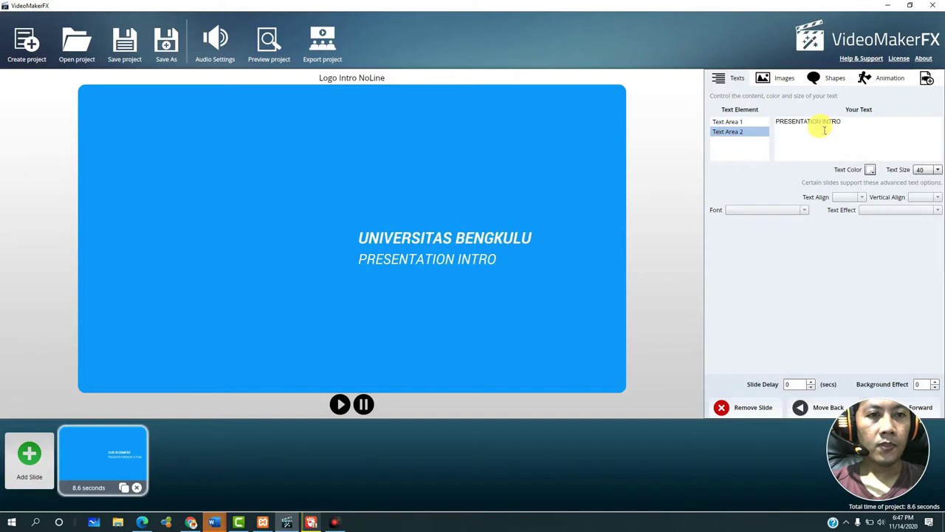
pyautogui.click(858, 125)
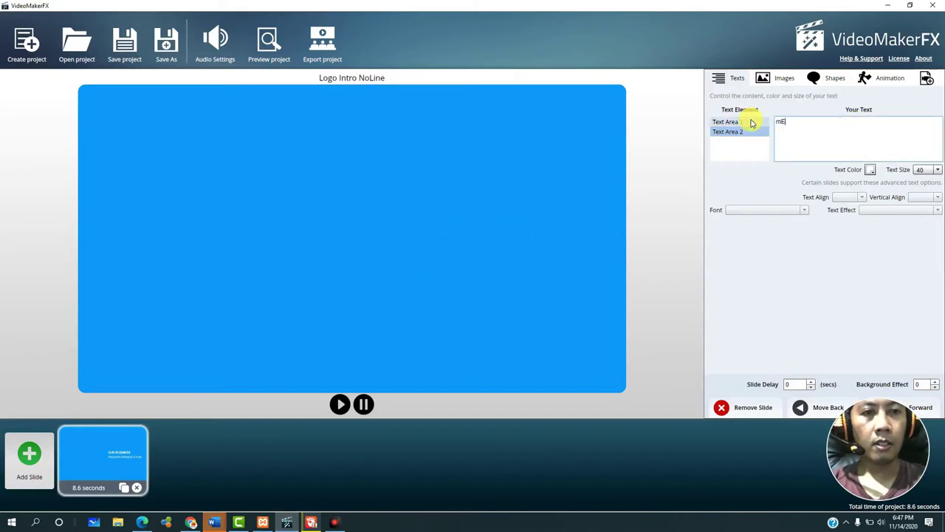
pyautogui.write('Mem')
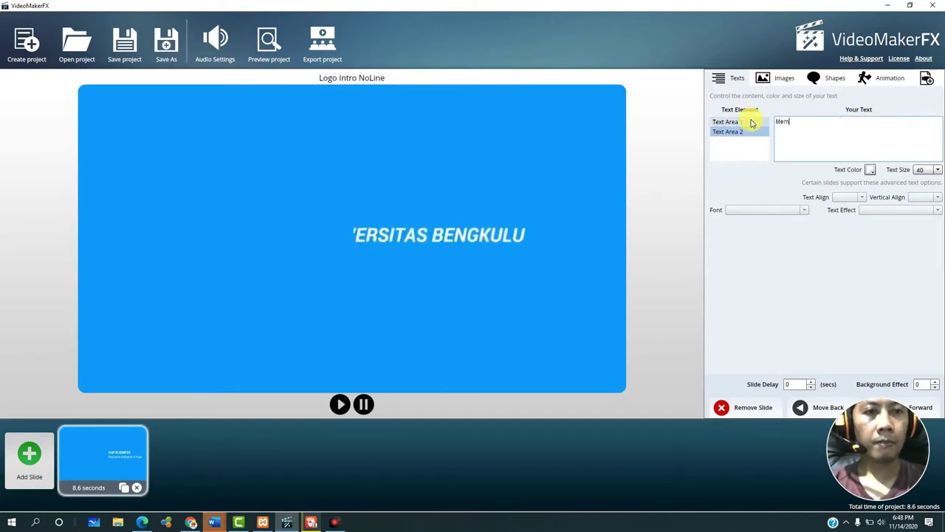
pyautogui.write('persembahkan')
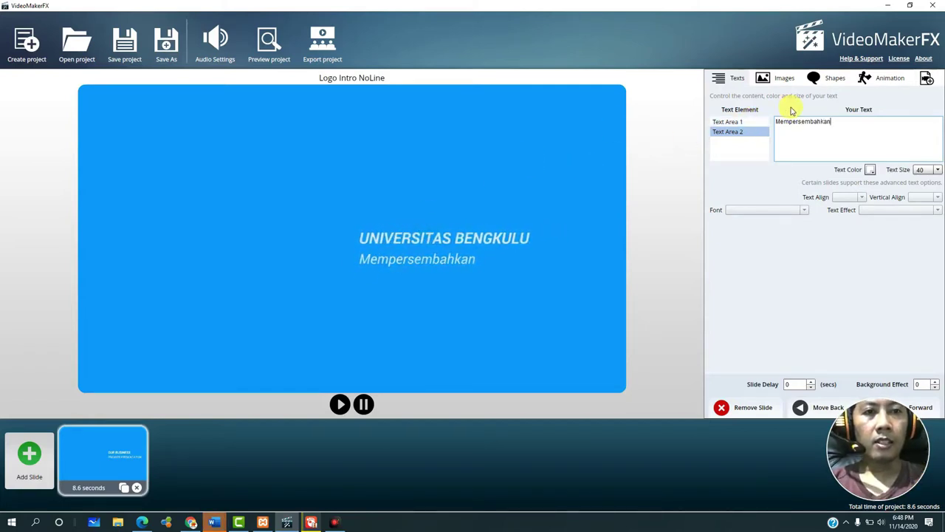
pyautogui.click(314, 515)
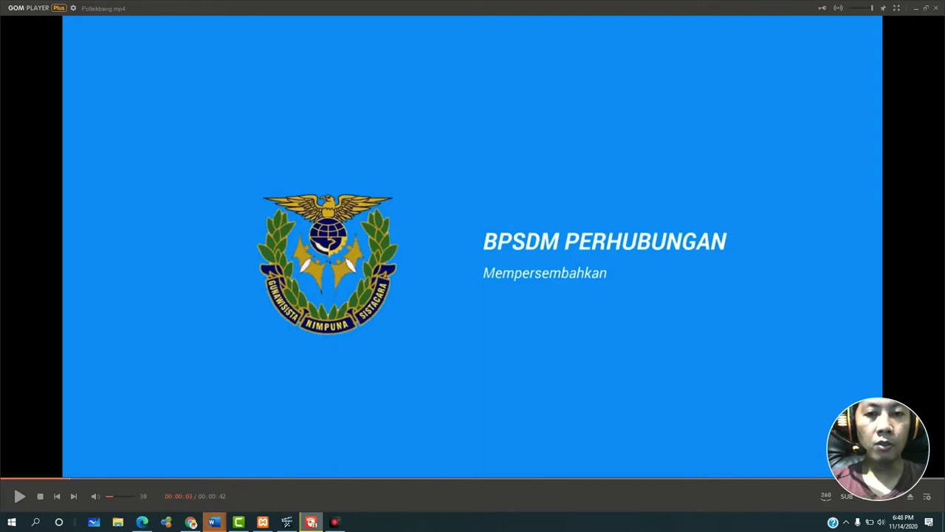
pyautogui.click(289, 523)
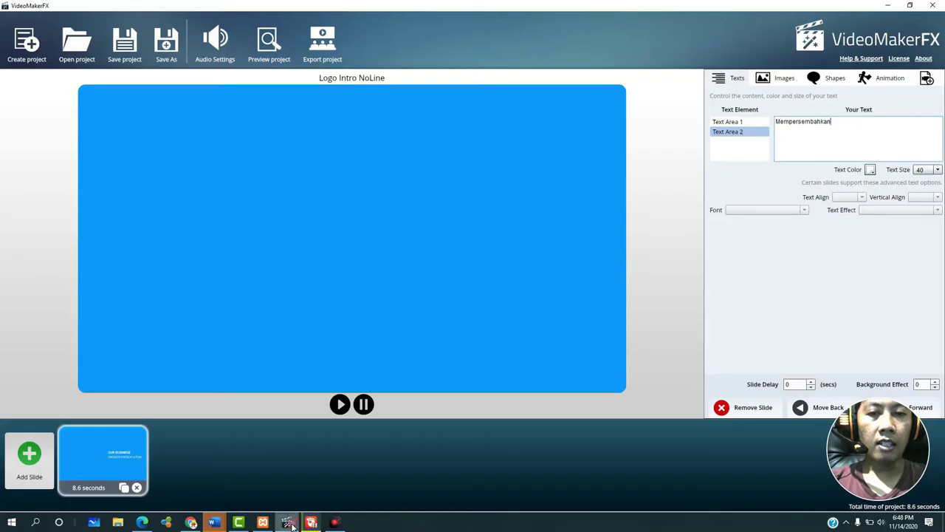
# - Browse for Image Area 1's picture, searching Downloads for 'logo' and previewing Logo_Unib.png
pyautogui.click(776, 79)
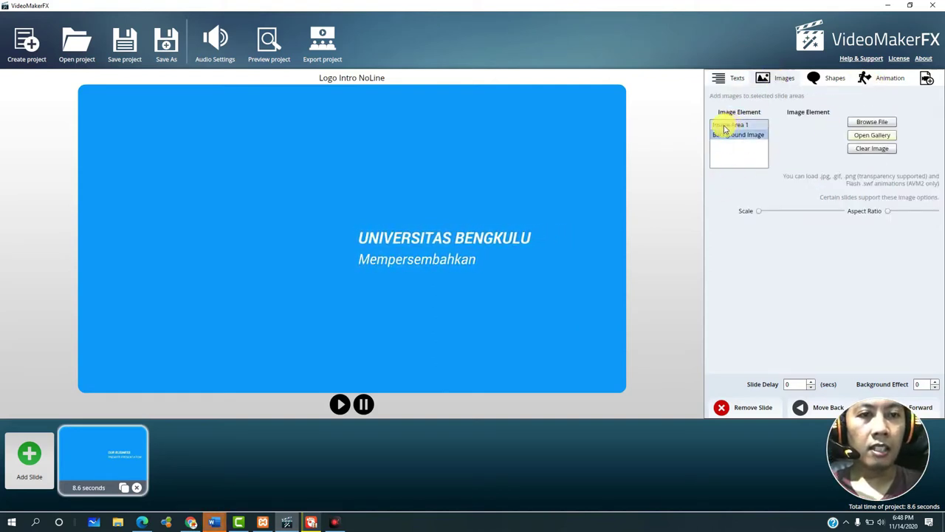
pyautogui.click(866, 123)
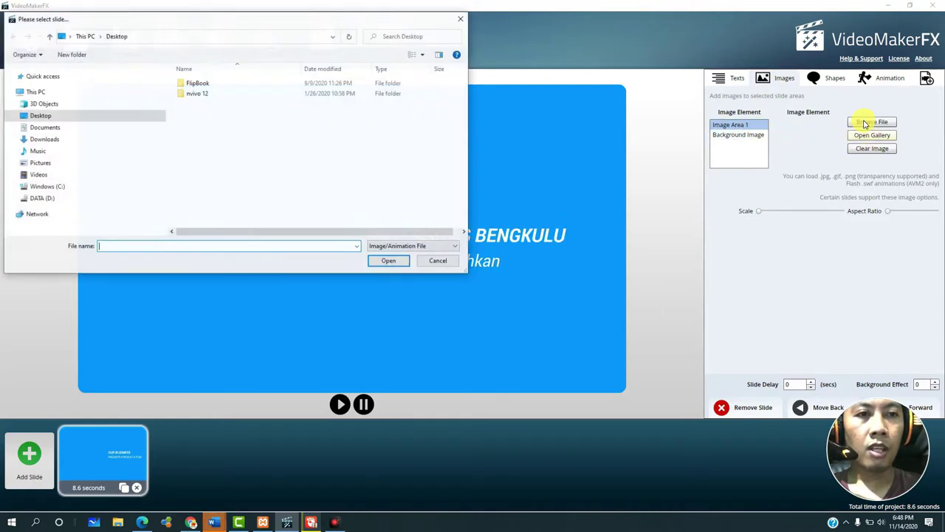
pyautogui.click(43, 139)
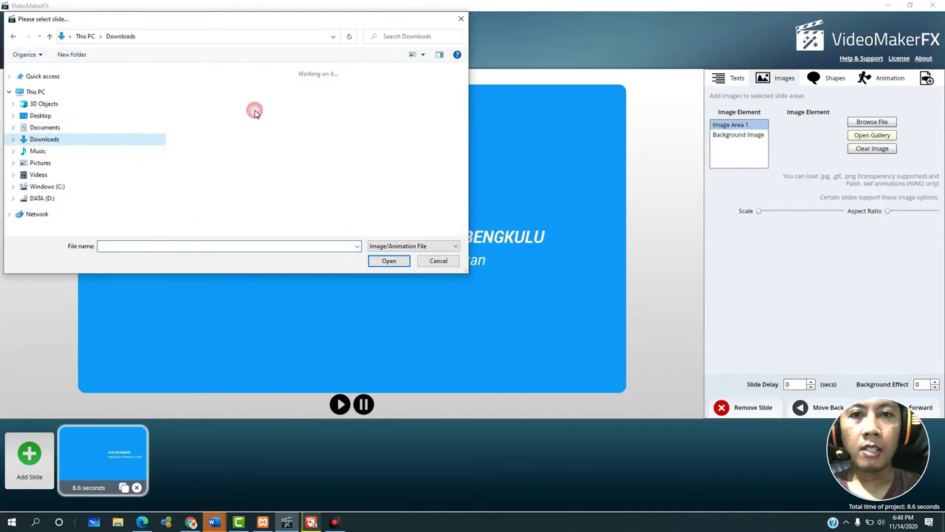
pyautogui.click(393, 41)
pyautogui.write('logo')
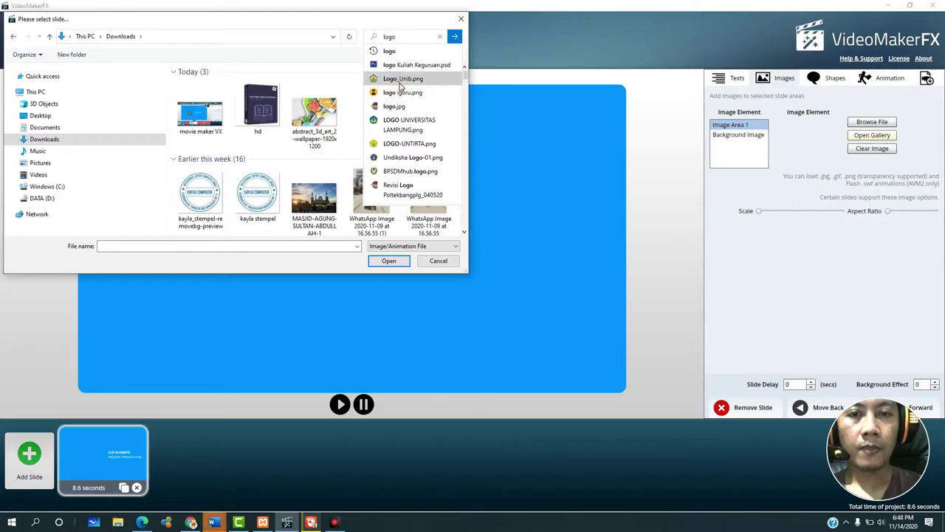
pyautogui.click(400, 80)
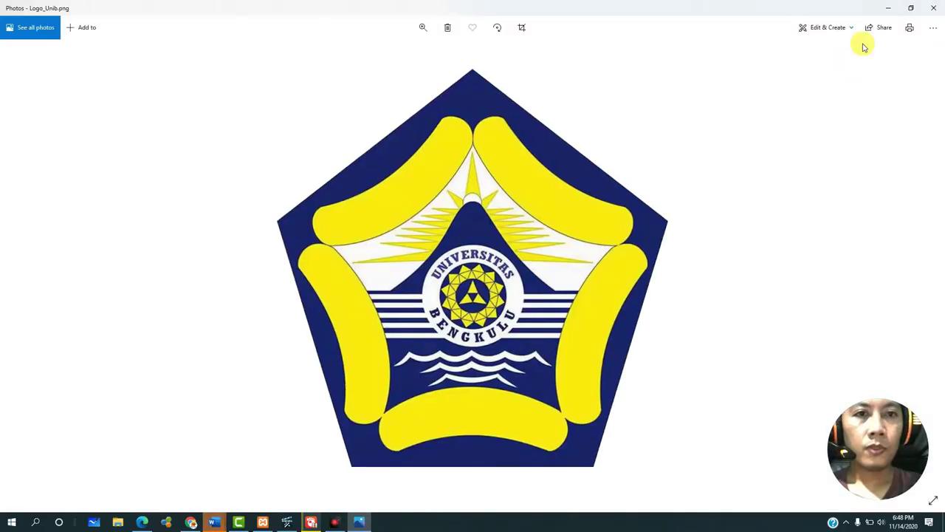
pyautogui.click(936, 8)
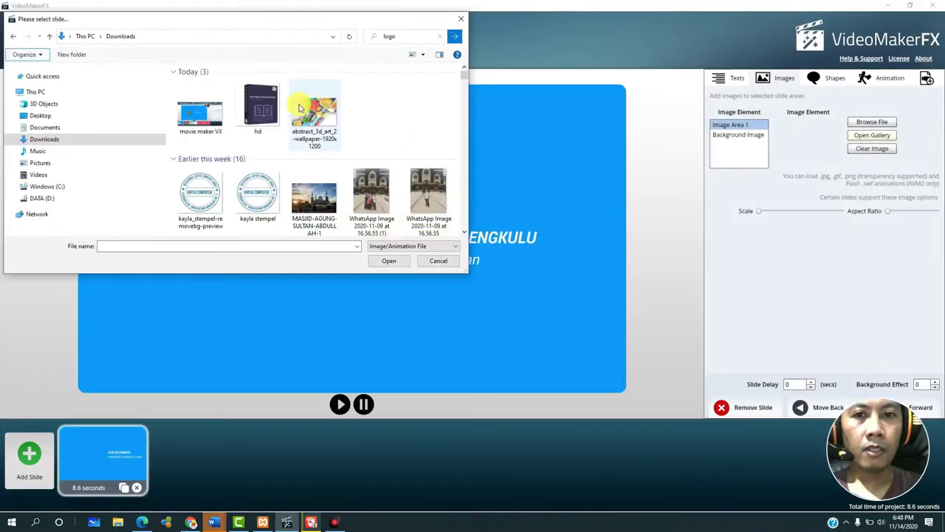
# - Search Downloads for the logo again, select Logo_Unib and load it into the slide
pyautogui.click(406, 37)
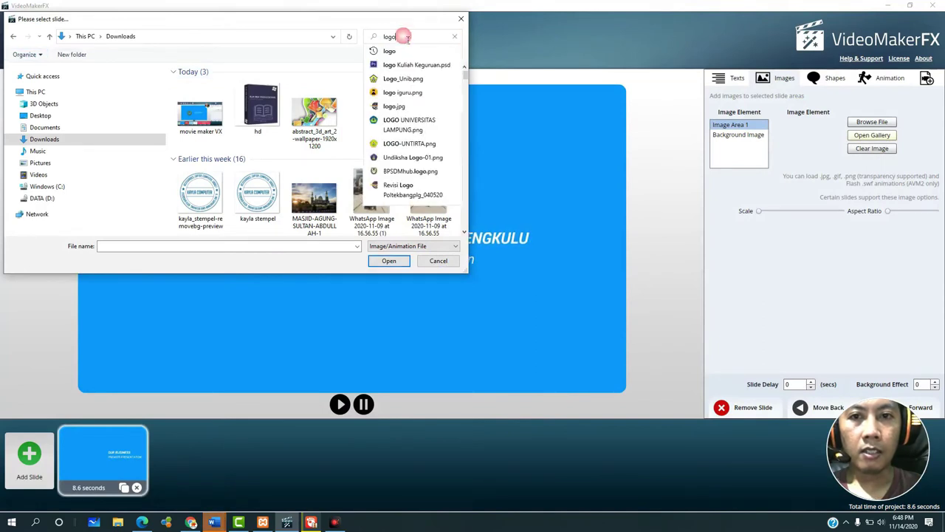
pyautogui.click(194, 249)
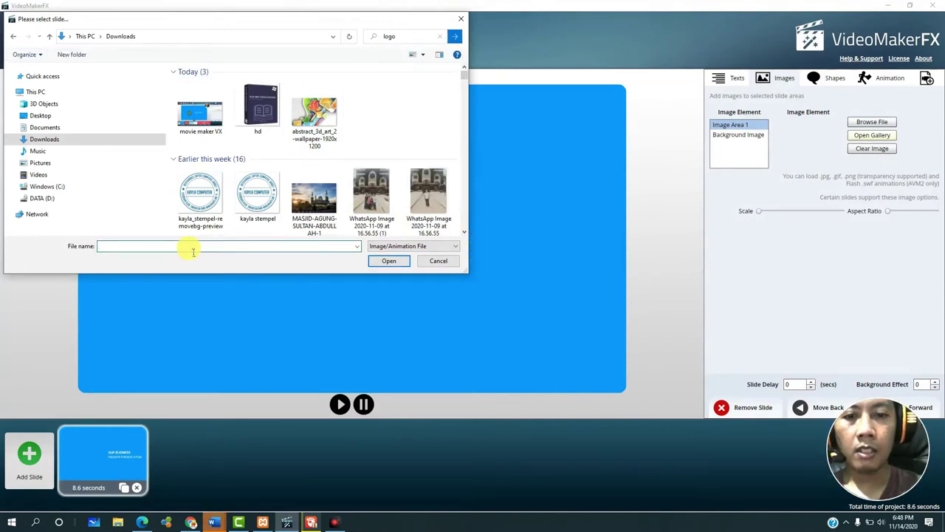
pyautogui.write('logo u')
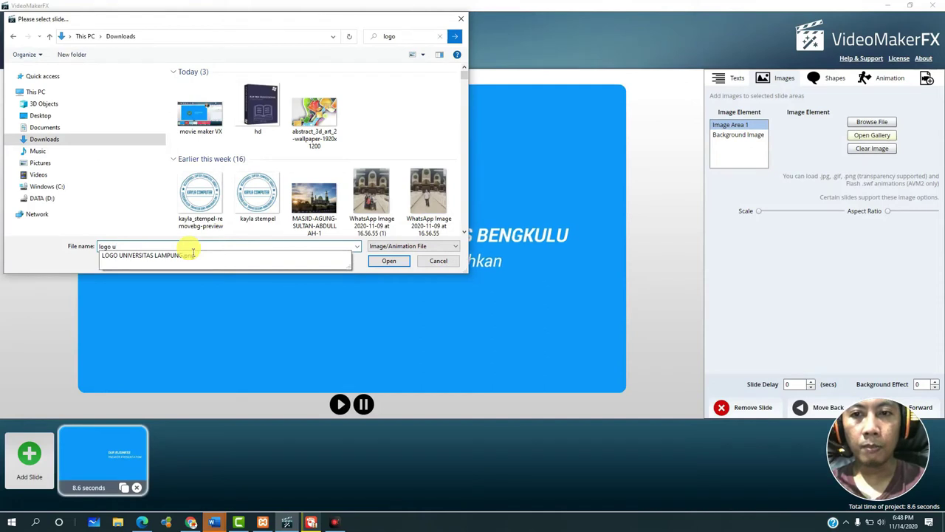
pyautogui.press('BackSpace')
pyautogui.write('u')
pyautogui.press('BackSpace')
pyautogui.write('unib')
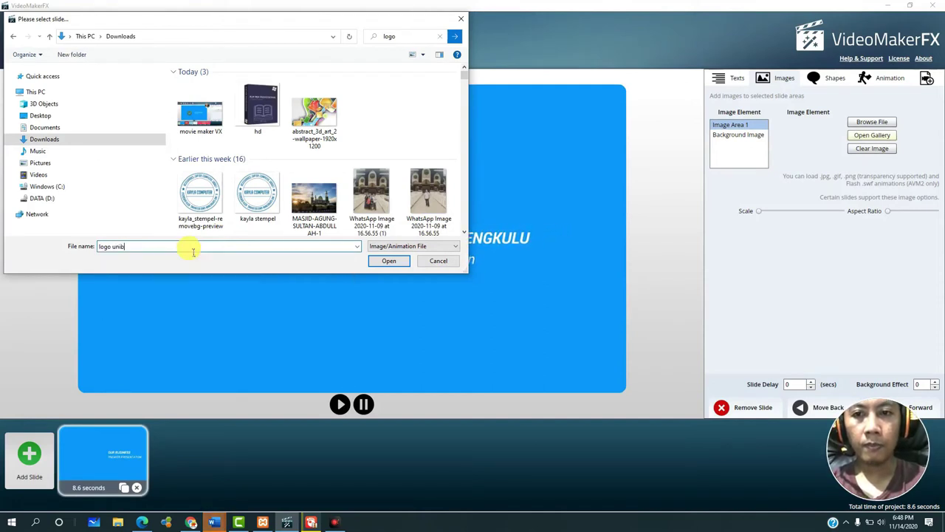
pyautogui.click(415, 39)
pyautogui.click(391, 81)
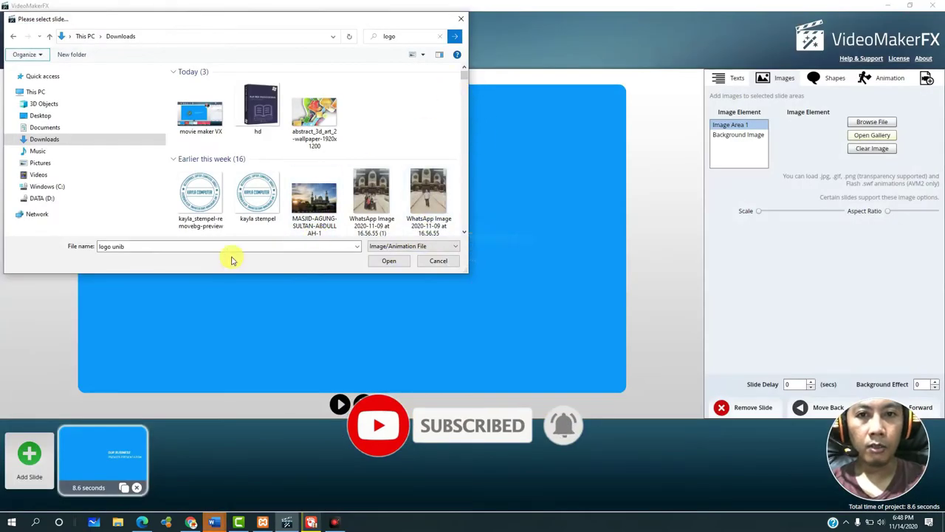
pyautogui.click(395, 44)
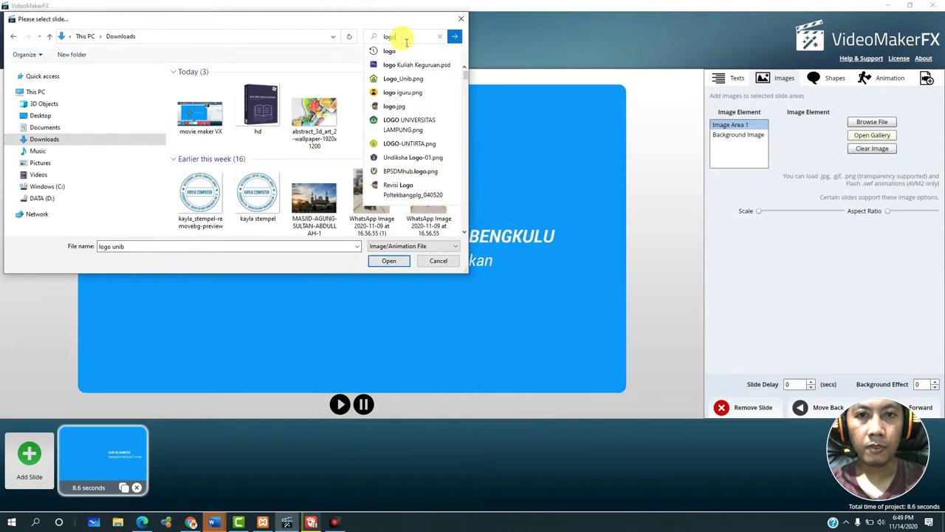
pyautogui.press('Return')
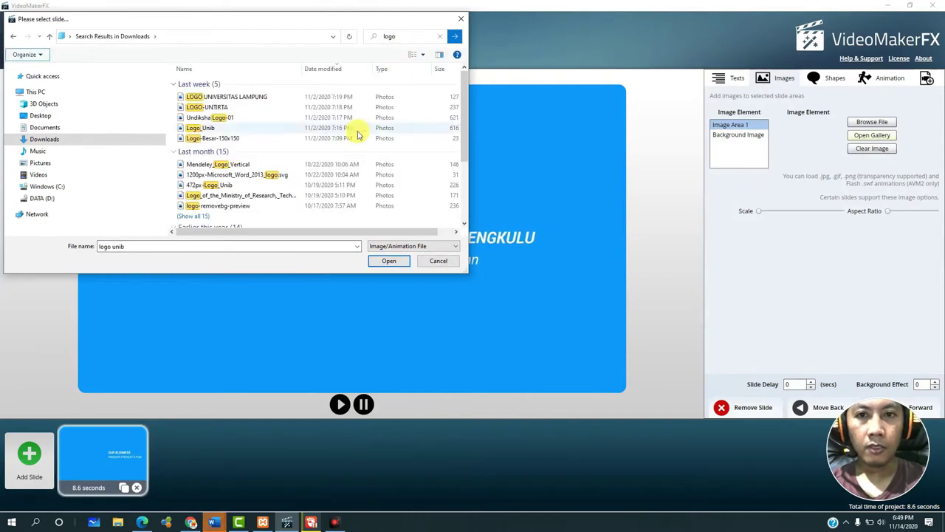
pyautogui.click(201, 129)
pyautogui.click(391, 261)
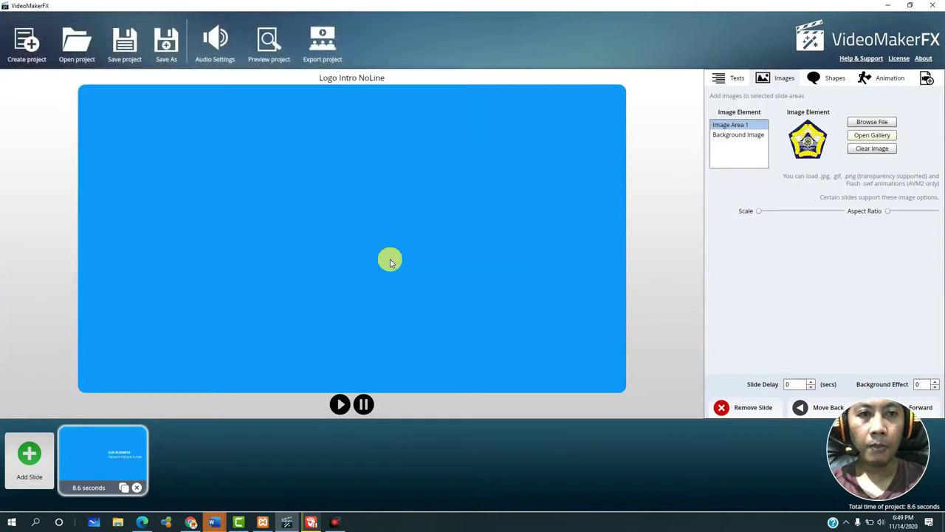
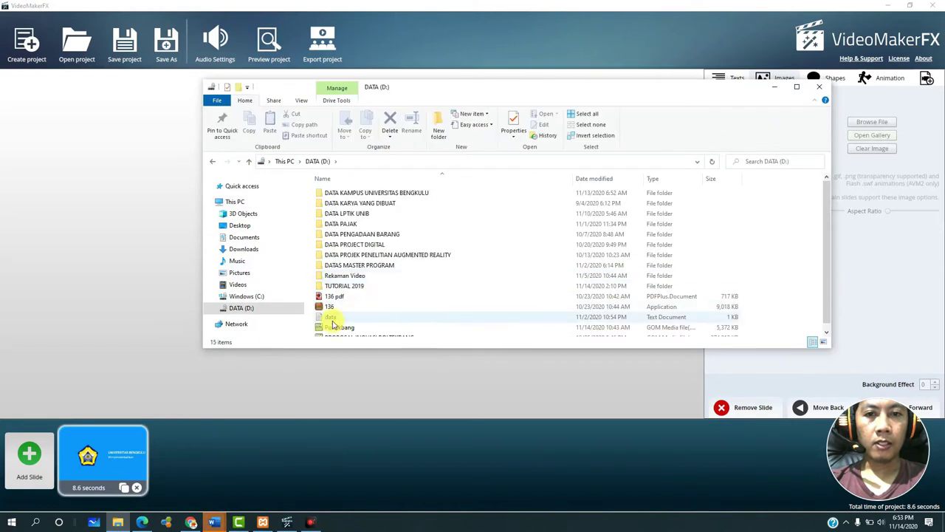
# - Play Poltekbang.mp4 in GOM Player, pause it at 00:00:11 on the LOMBA INOVASI title, and move the window aside
pyautogui.doubleClick(354, 327)
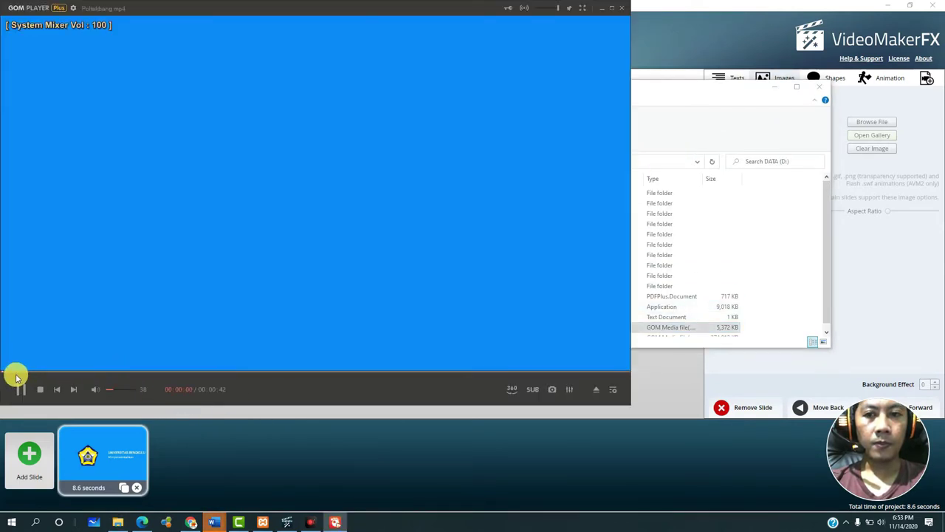
pyautogui.click(16, 374)
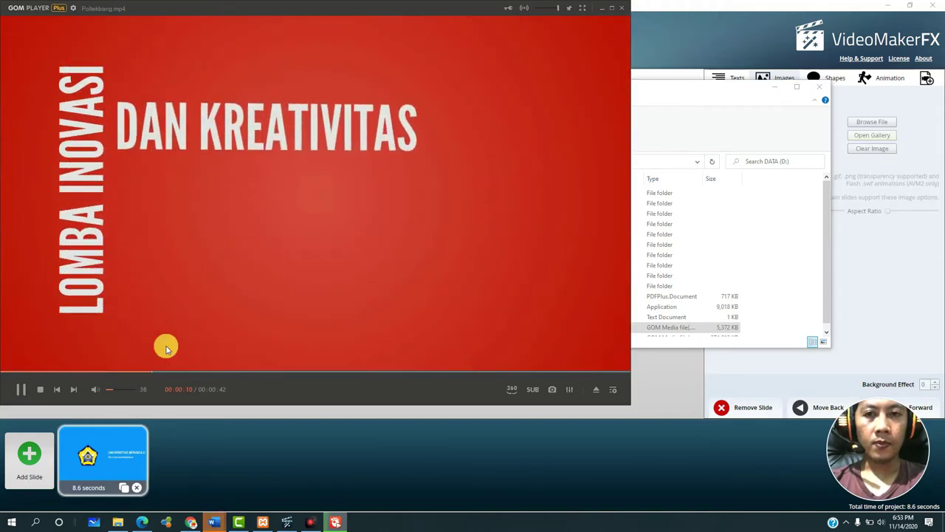
pyautogui.click(21, 389)
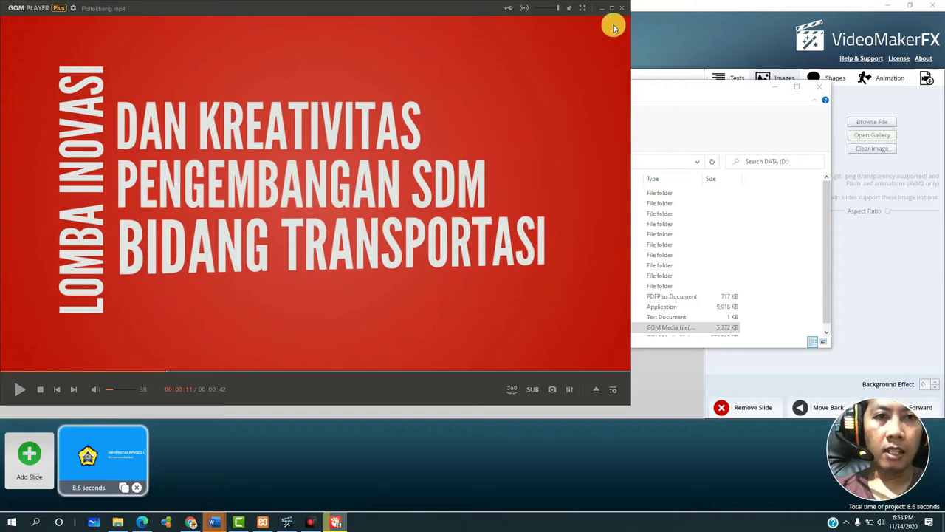
pyautogui.moveTo(368, 23); pyautogui.dragTo(534, 77)
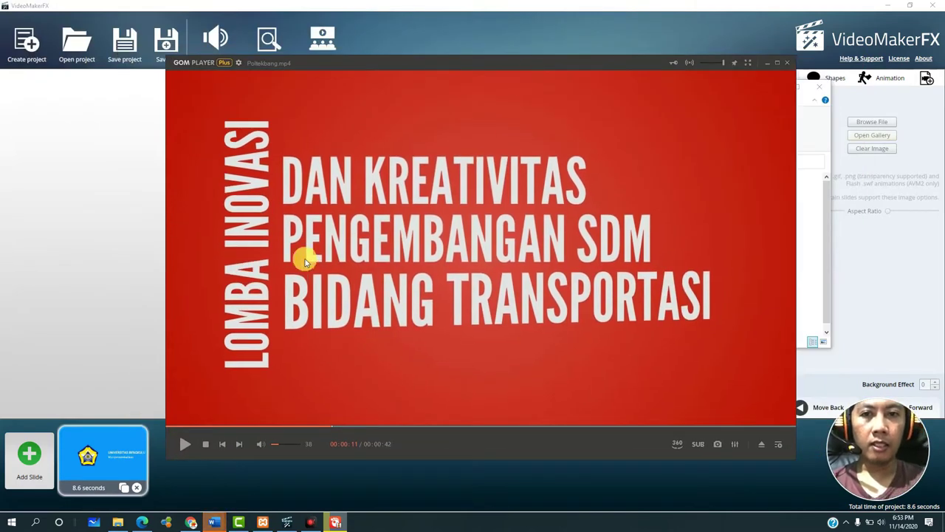
# - Hide GOM Player and start a new slide using the Kinetic Promotion I theme
pyautogui.click(310, 522)
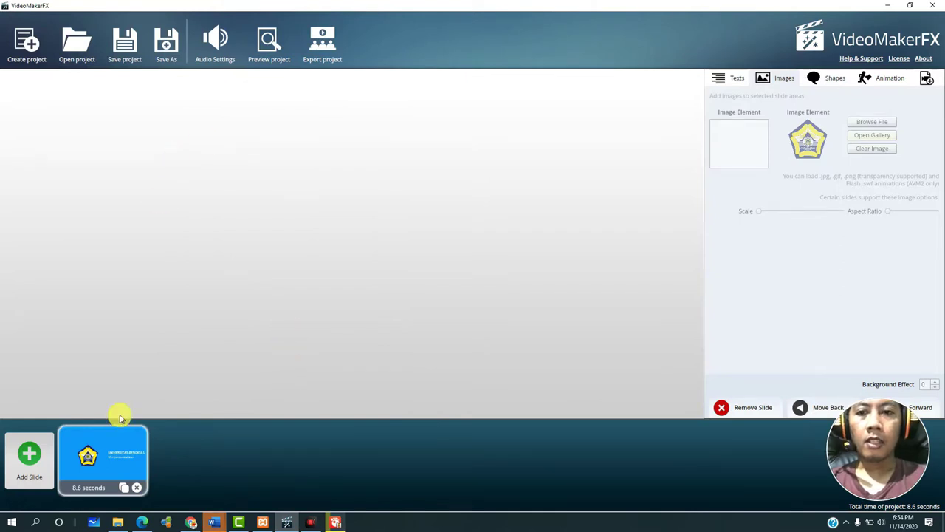
pyautogui.click(33, 456)
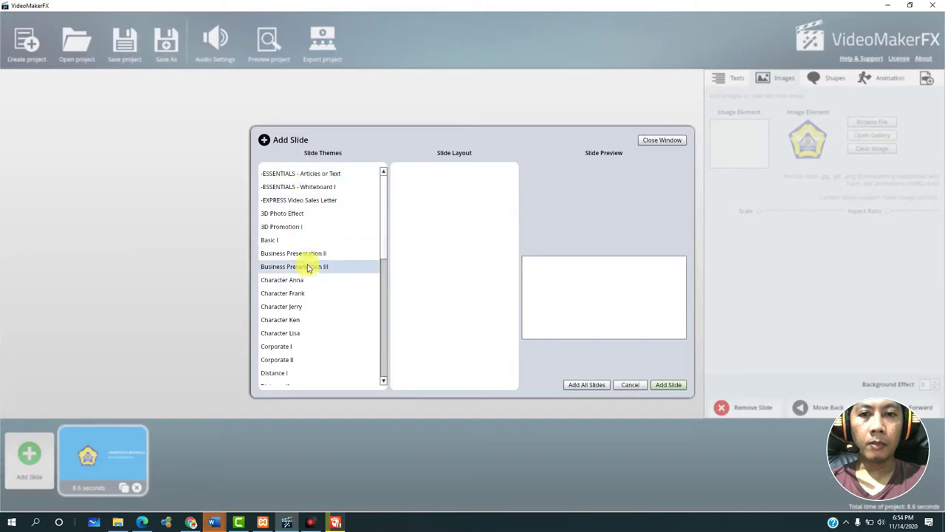
pyautogui.scroll(-2, 307, 284)
pyautogui.scroll(-1, 307, 299)
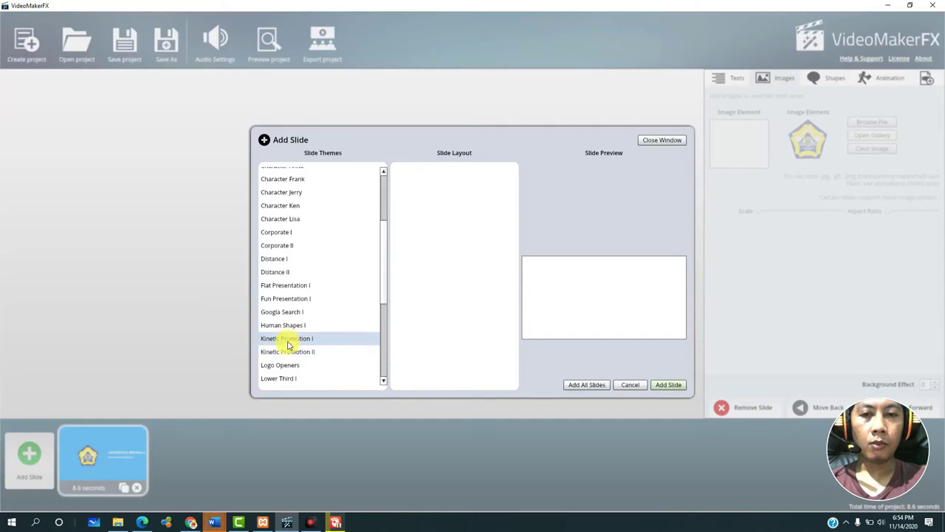
pyautogui.click(299, 343)
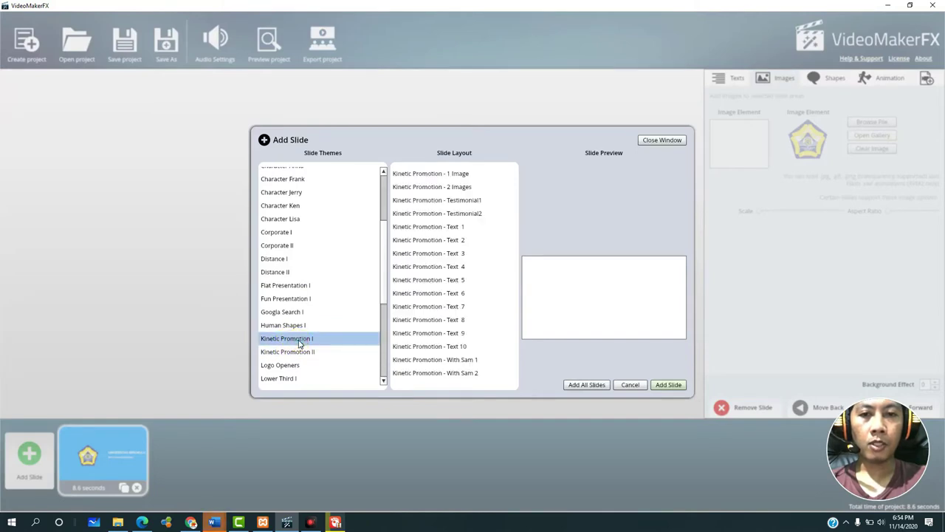
# - Preview the 1 Image, 2 Images, Testimonial1 and Text 1 layouts, then pick Kinetic Promotion - Text 6
pyautogui.click(437, 176)
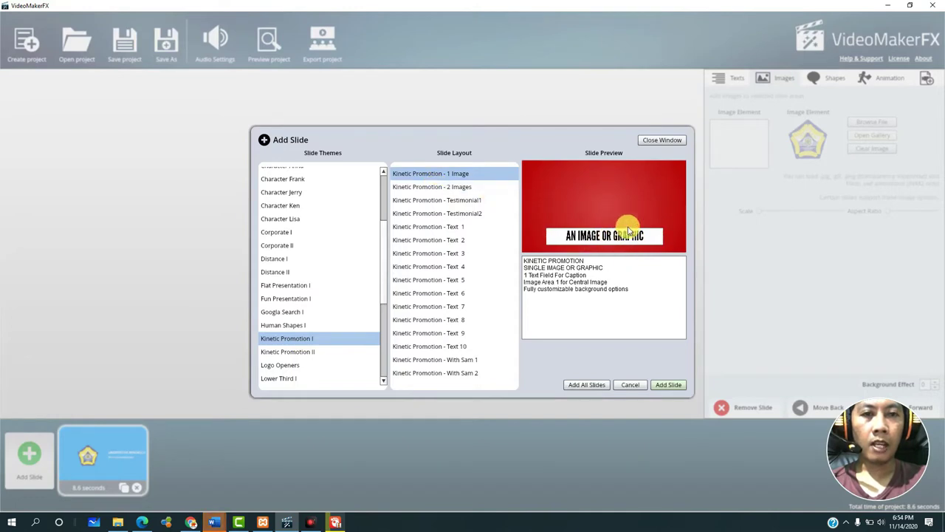
pyautogui.click(444, 189)
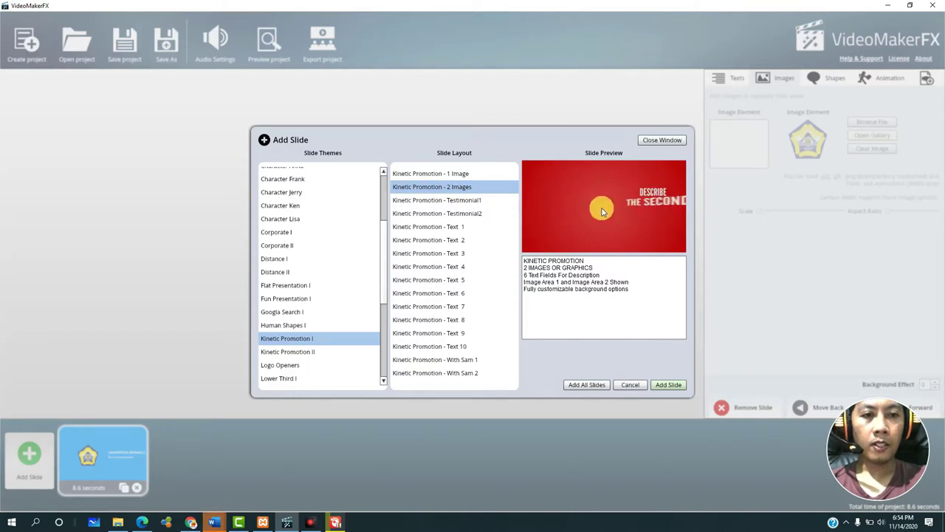
pyautogui.click(436, 199)
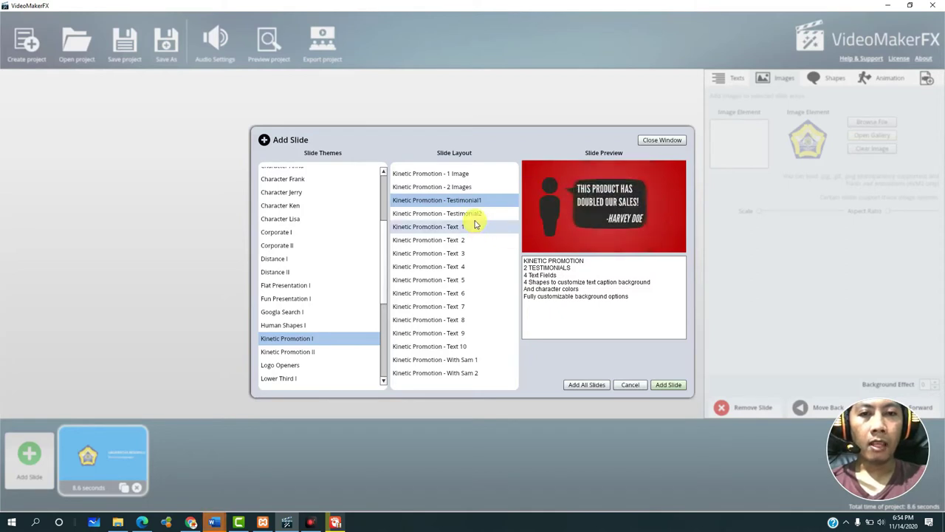
pyautogui.click(436, 229)
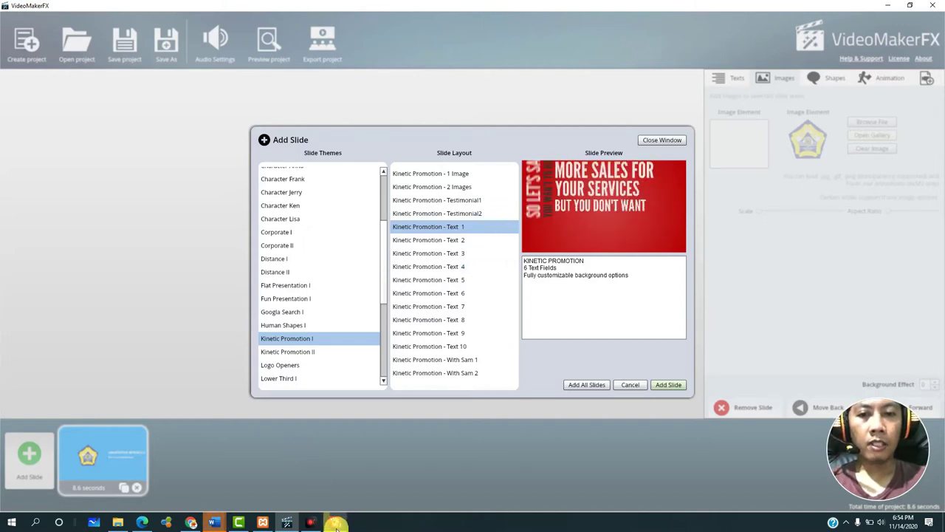
pyautogui.click(311, 522)
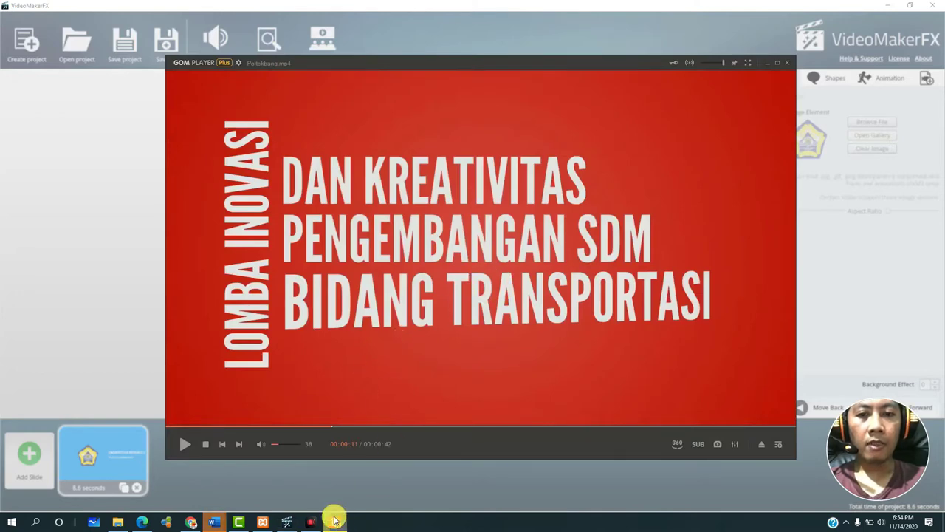
pyautogui.click(288, 522)
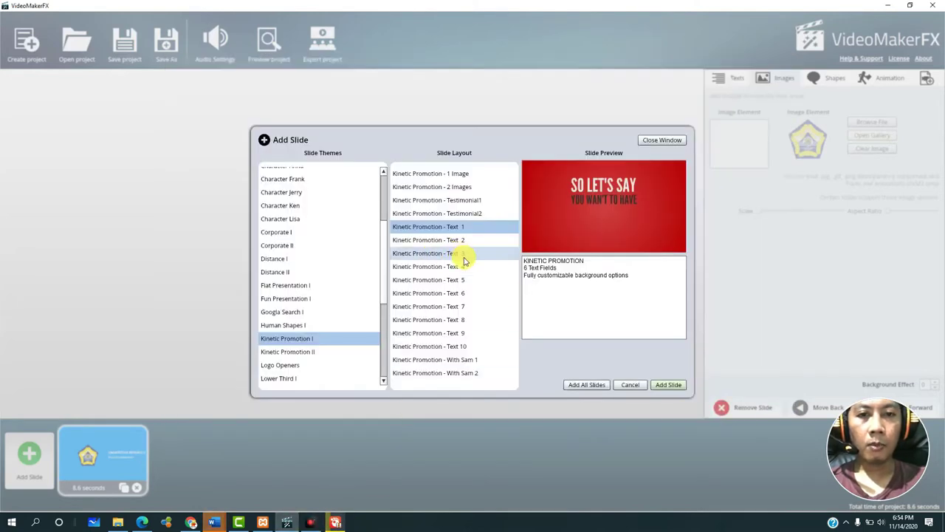
pyautogui.click(434, 294)
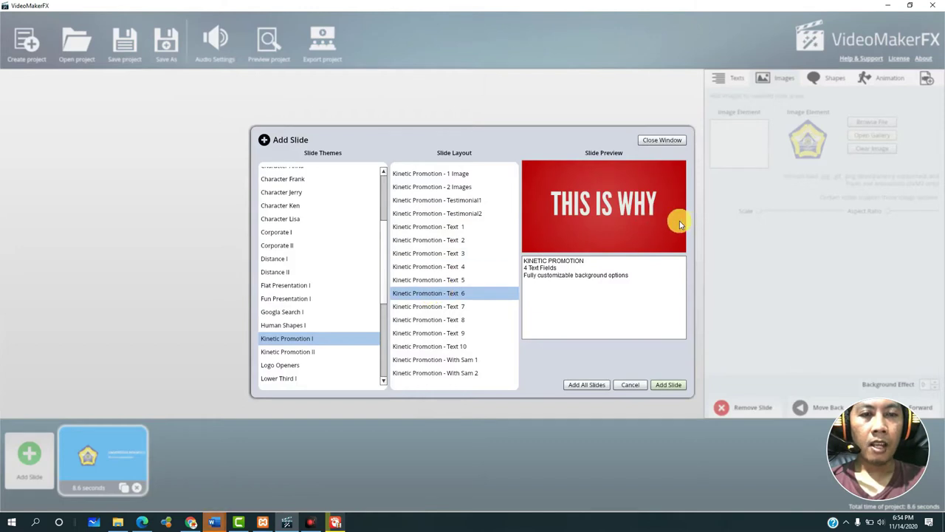
# - Add the Text 6 slide, change Text Area 1 from THIS IS WHY to 'LOMBA INOVASI', and begin editing Text Area 2
pyautogui.click(668, 386)
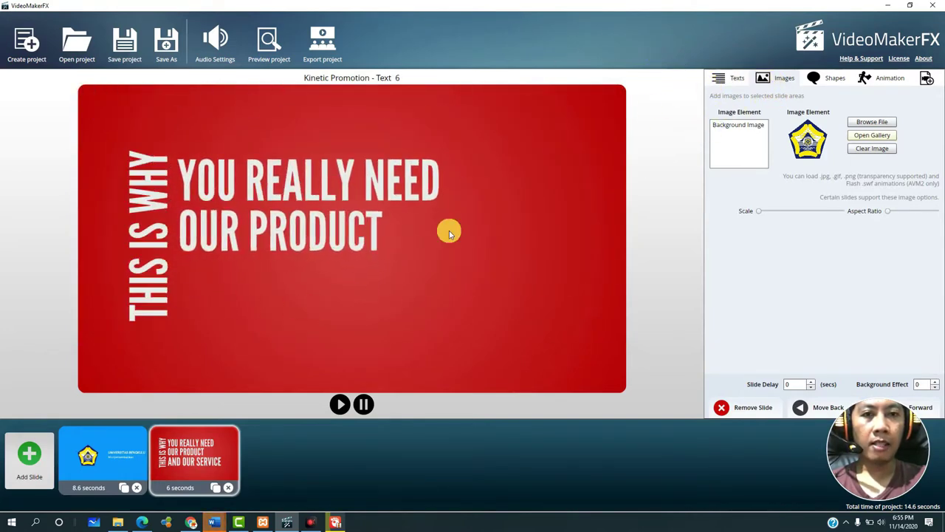
pyautogui.click(732, 80)
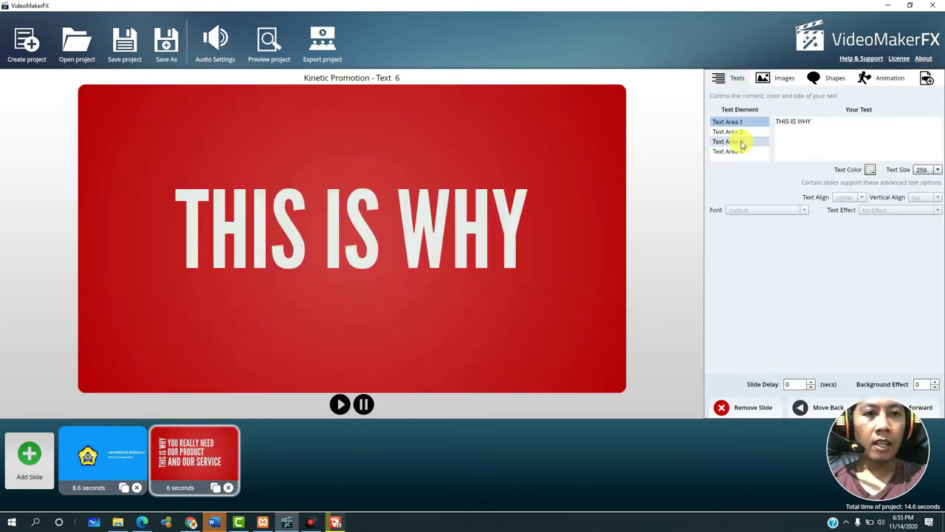
pyautogui.click(819, 127)
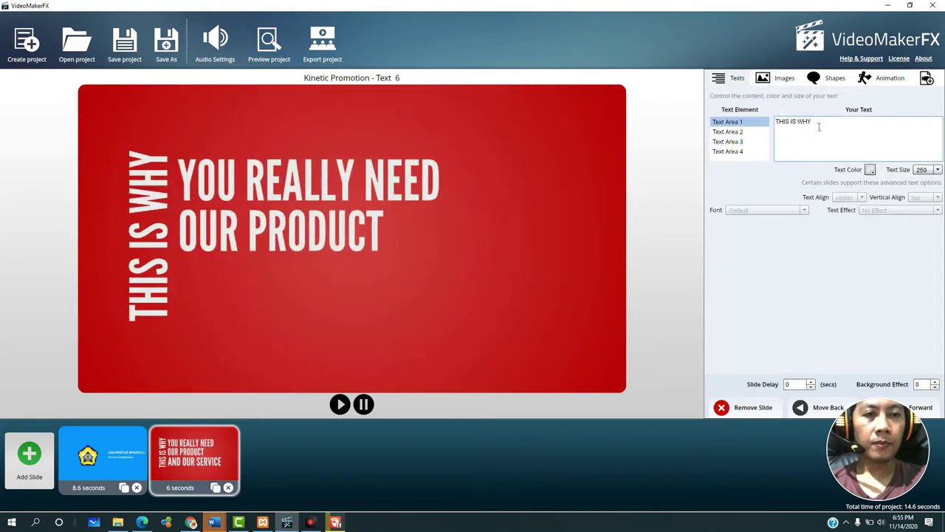
pyautogui.moveTo(819, 124); pyautogui.dragTo(770, 123)
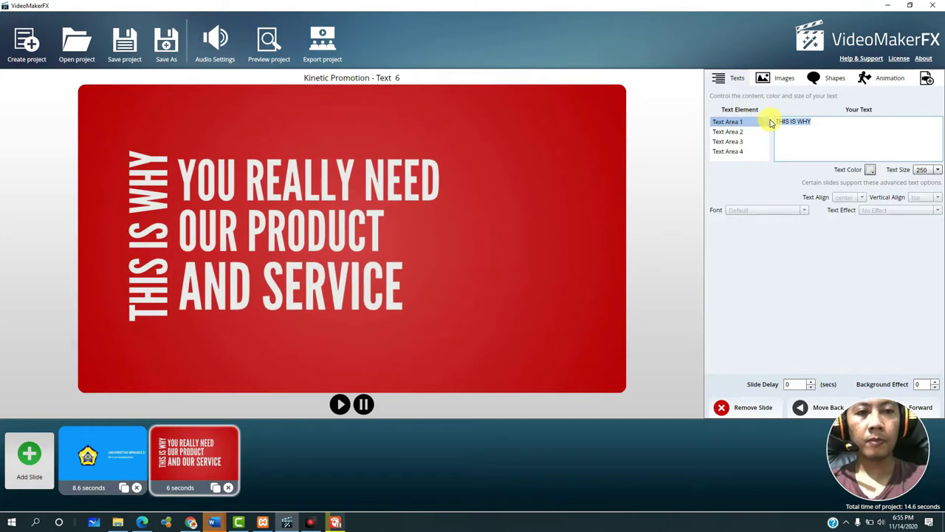
pyautogui.write('Lom')
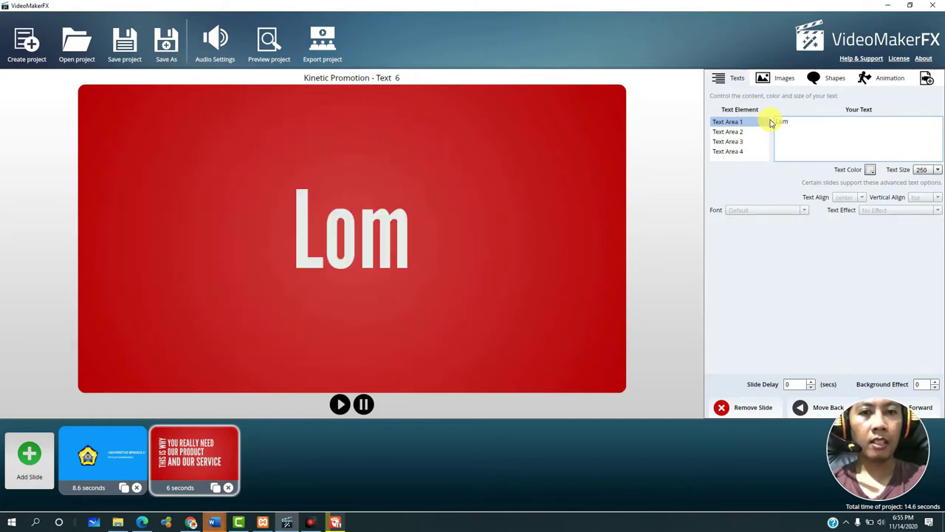
pyautogui.press('BackSpace')
pyautogui.press('BackSpace')
pyautogui.press('BackSpace')
pyautogui.write('LOM')
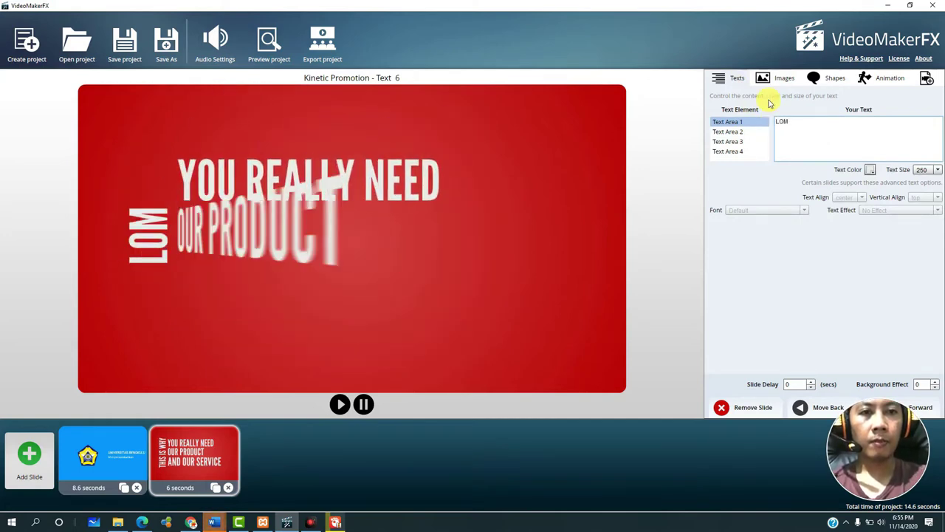
pyautogui.write('BA INOVASI')
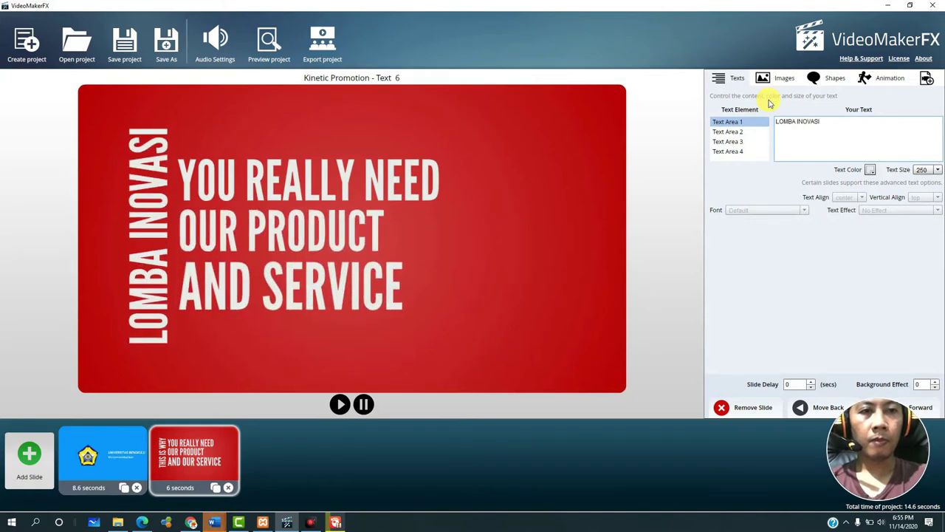
pyautogui.click(735, 131)
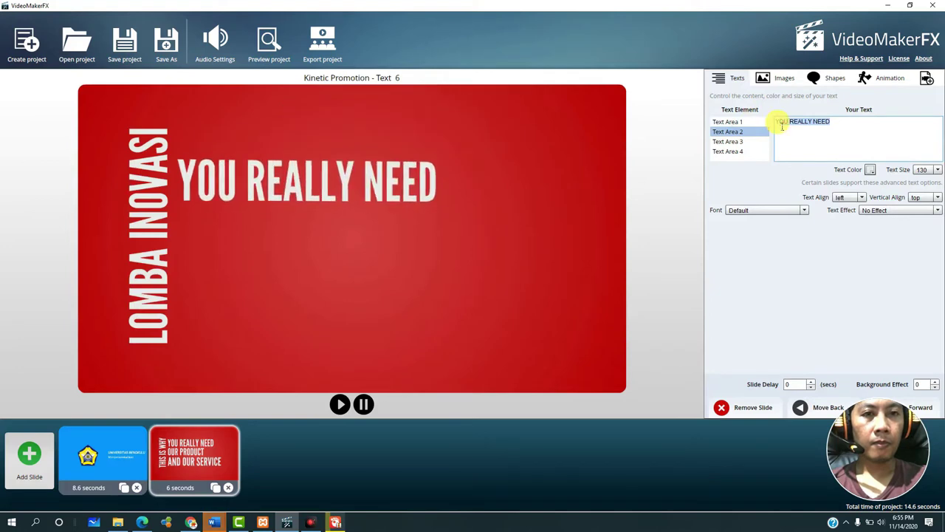
pyautogui.write('Y')
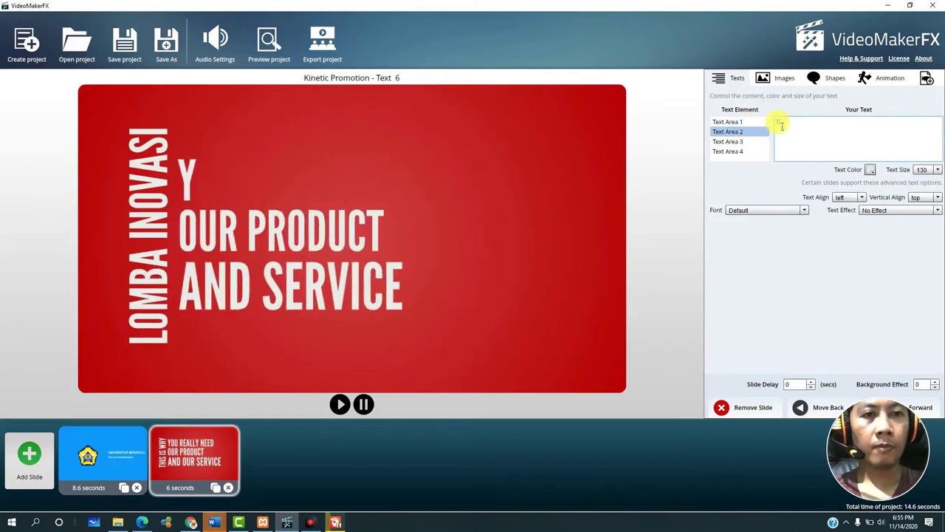
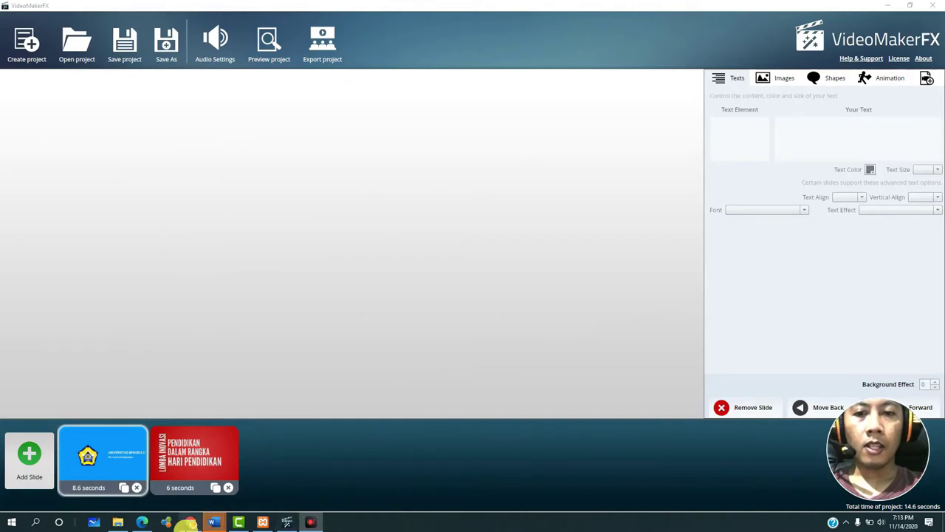
# - Preview the 42-second Poltekbang.mp4 from DATA (D:) in GOM Player, scrubbing through its scenes, then close it
pyautogui.click(117, 522)
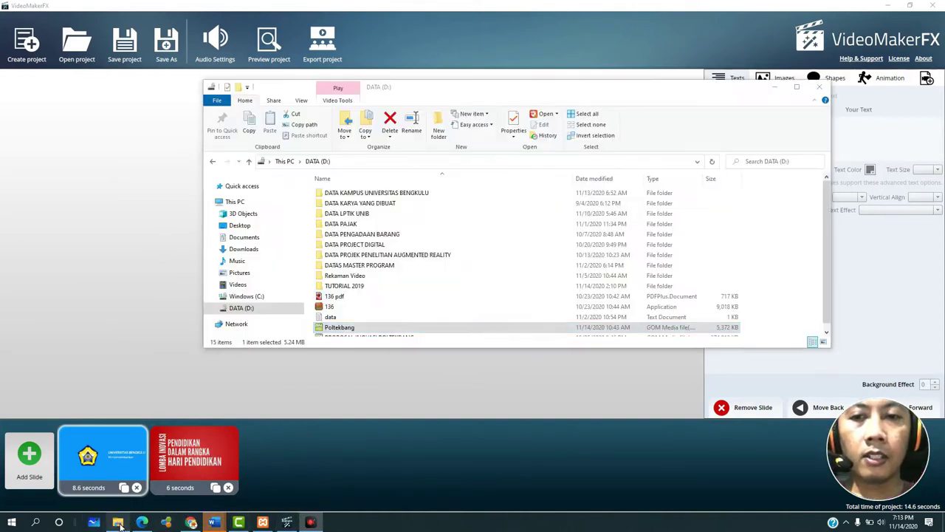
pyautogui.doubleClick(339, 329)
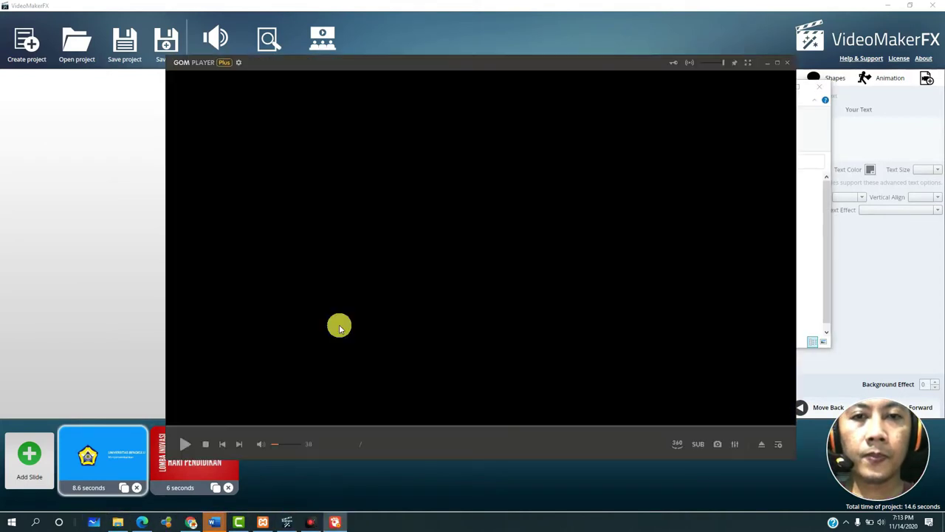
pyautogui.click(249, 428)
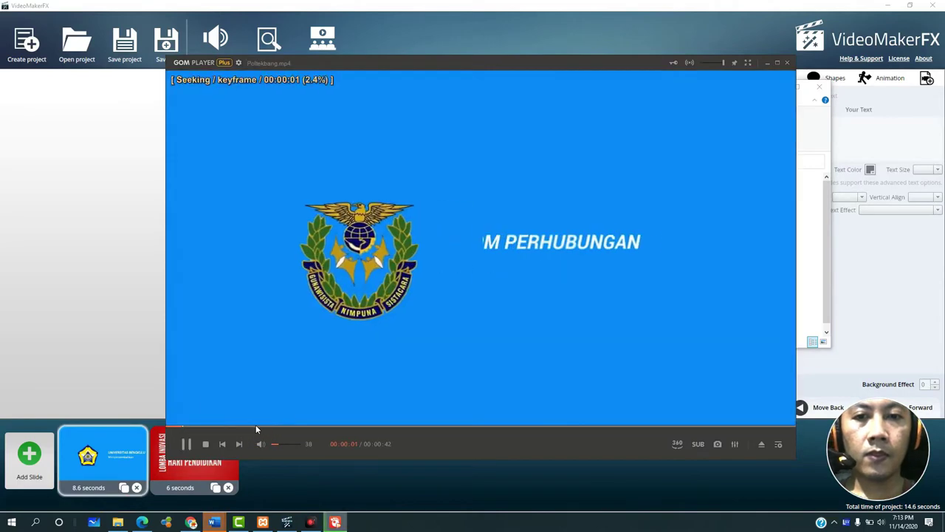
pyautogui.click(317, 427)
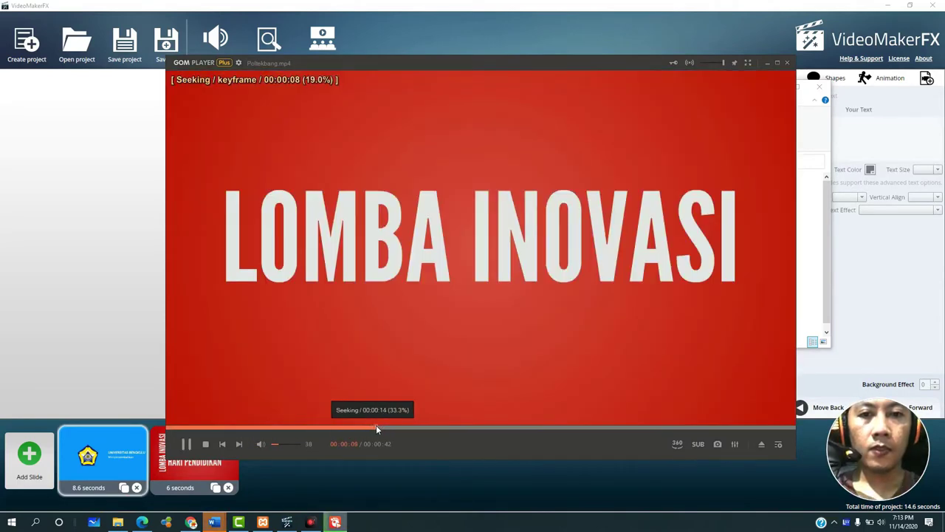
pyautogui.moveTo(399, 427)
pyautogui.mouseDown()
pyautogui.moveTo(456, 428)
pyautogui.moveTo(377, 427)
pyautogui.mouseUp()
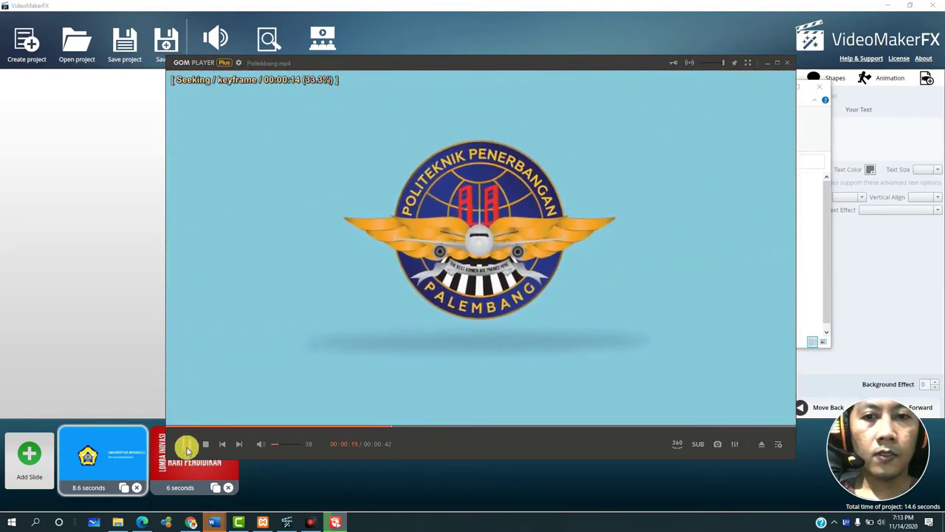
pyautogui.click(355, 344)
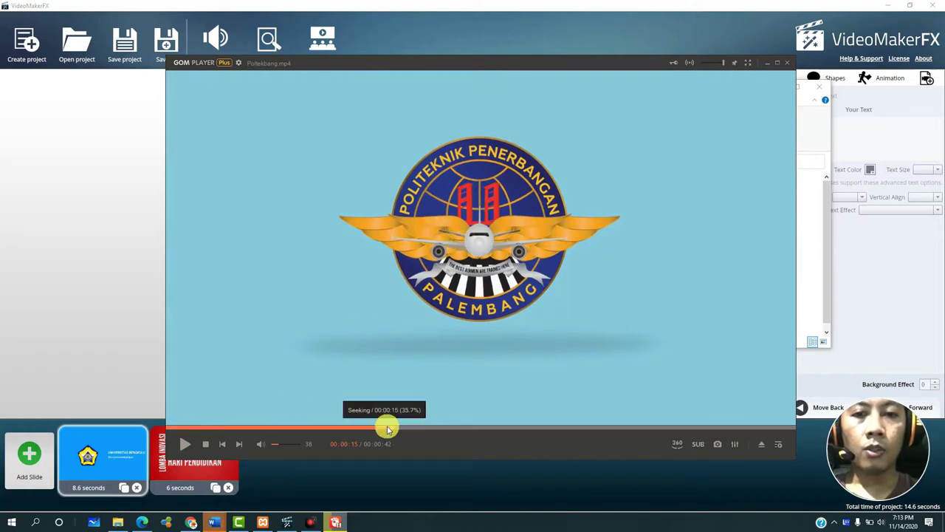
pyautogui.click(385, 429)
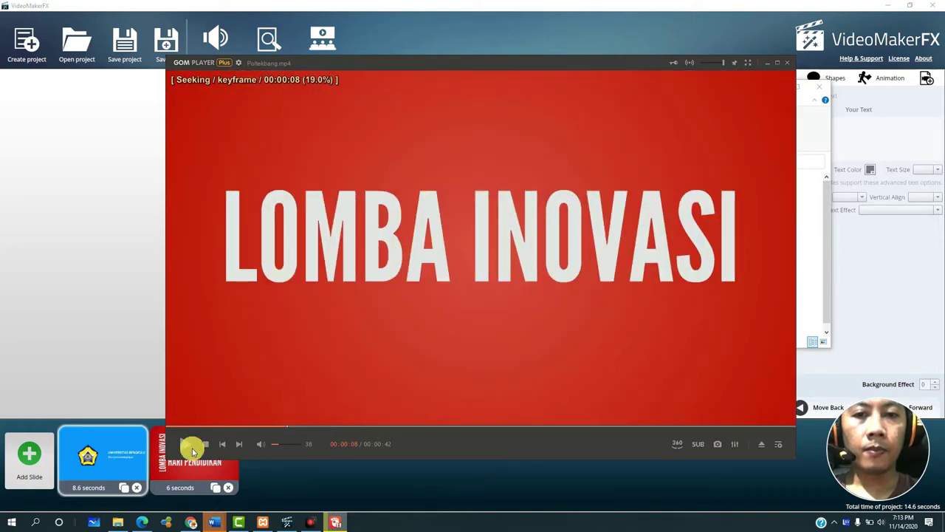
pyautogui.click(187, 445)
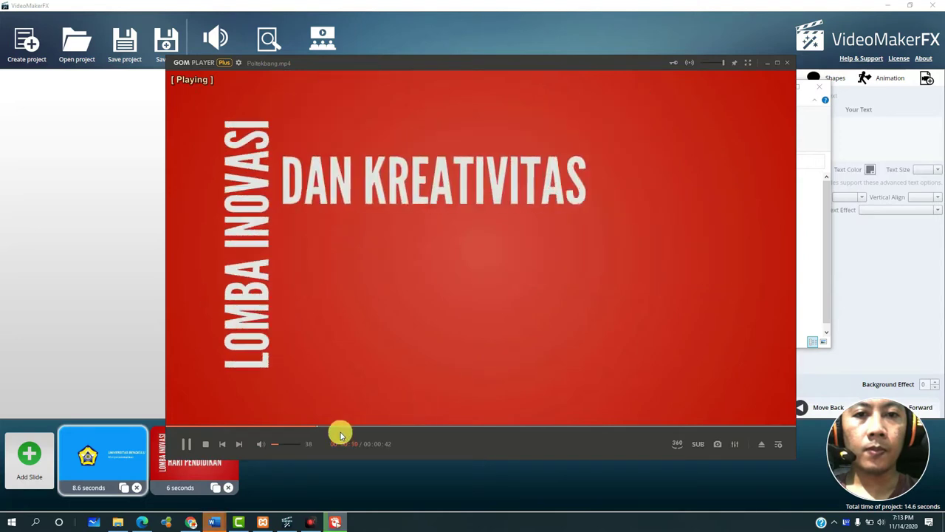
pyautogui.click(333, 428)
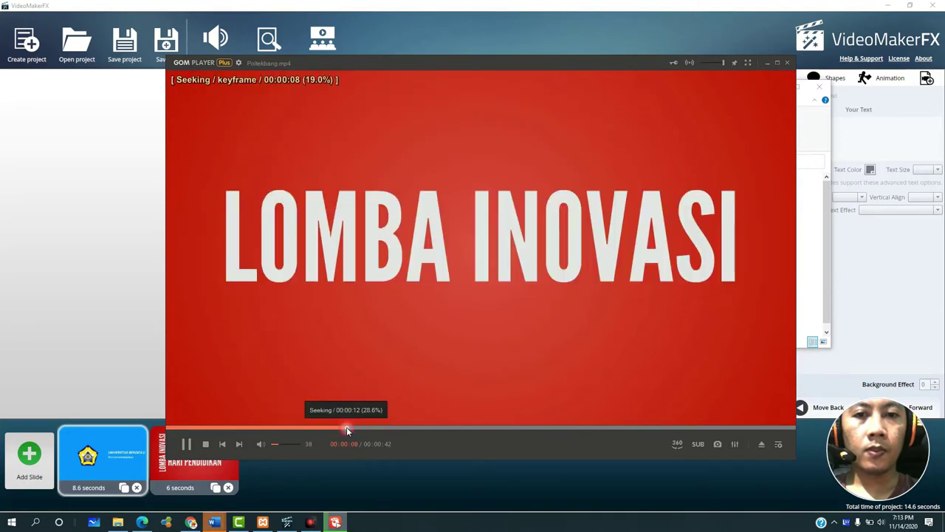
pyautogui.click(394, 428)
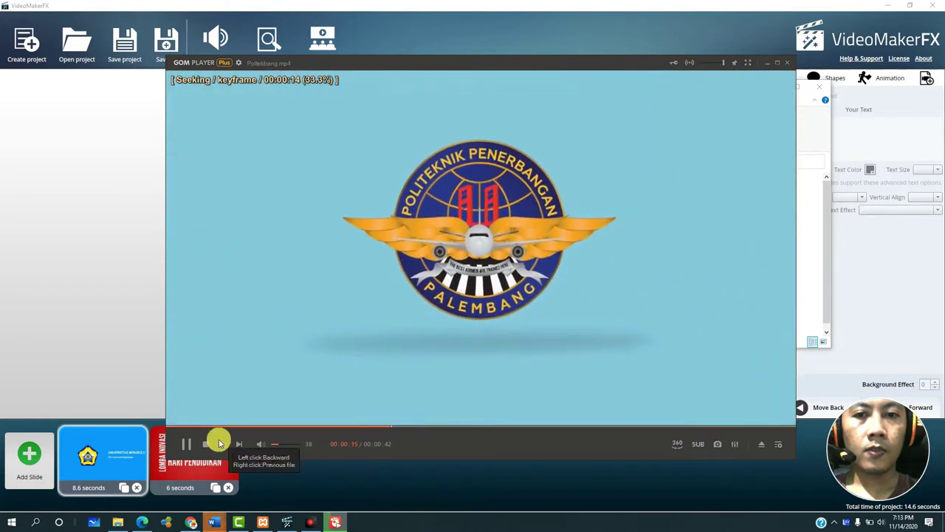
pyautogui.click(186, 443)
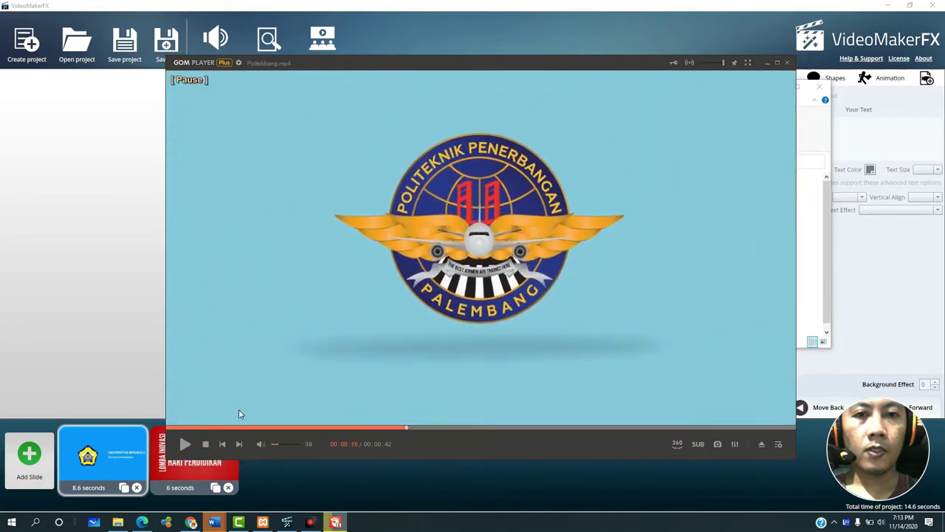
pyautogui.click(769, 63)
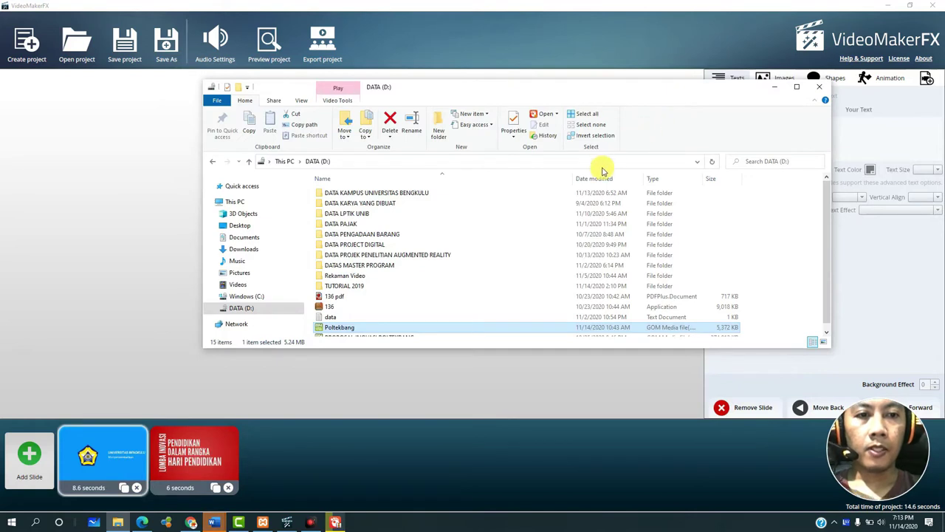
# - Add a 3.6-second Logo Zoom slide from the Zoom In theme as the third slide
pyautogui.click(290, 522)
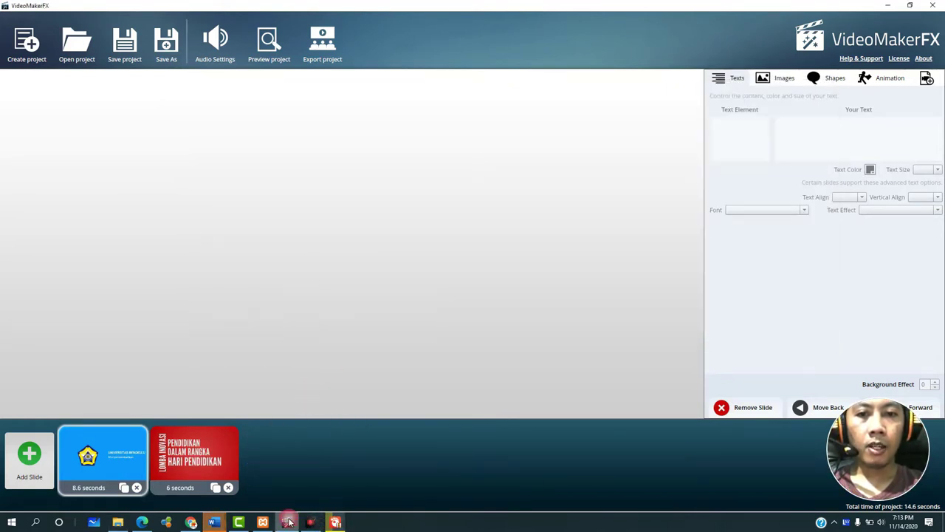
pyautogui.click(31, 463)
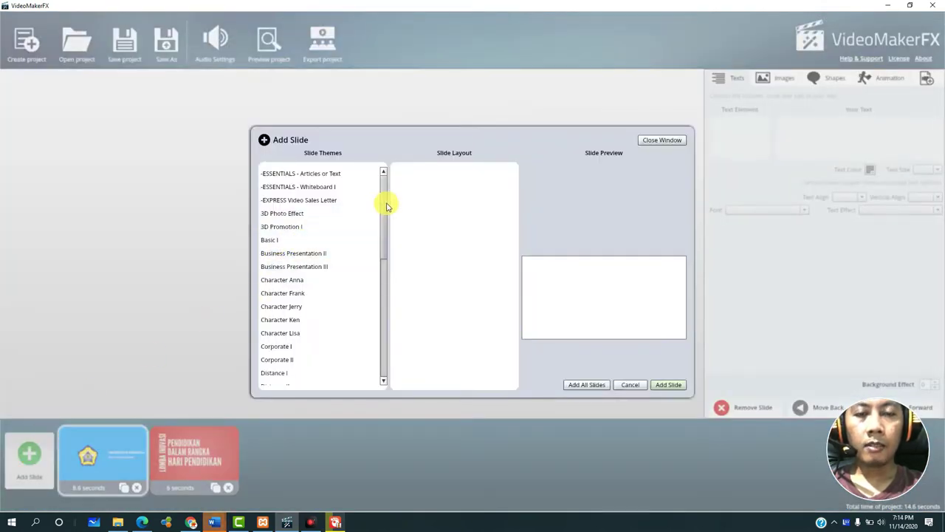
pyautogui.moveTo(385, 205); pyautogui.dragTo(382, 330)
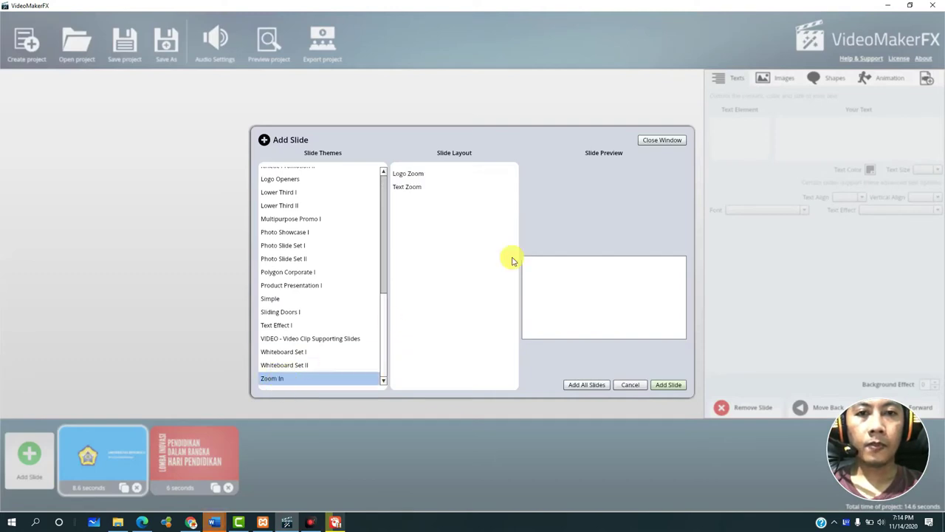
pyautogui.click(398, 176)
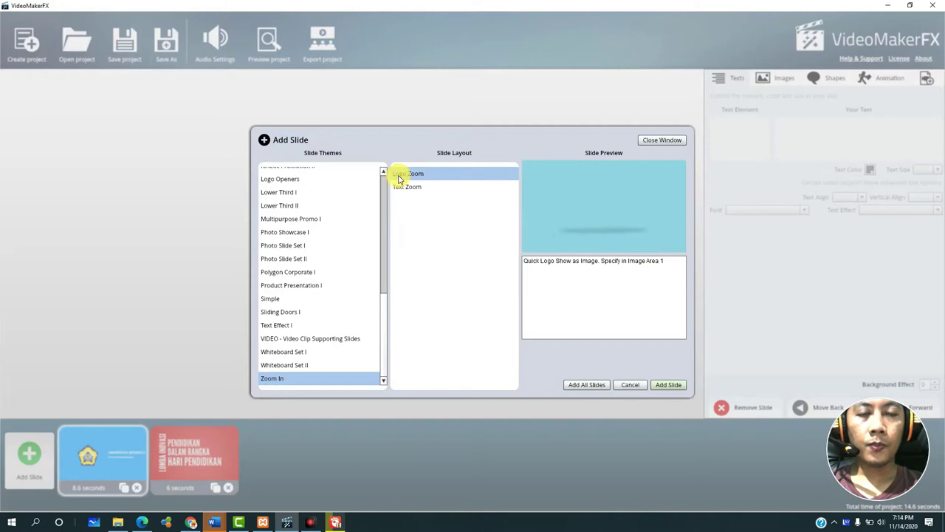
pyautogui.click(668, 385)
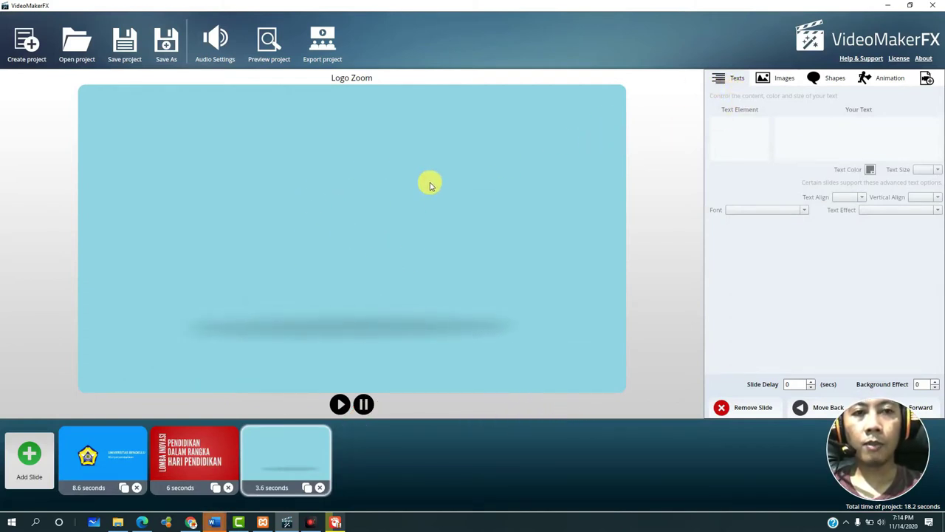
# - Load the Logo_Unib image from Downloads into the Logo Zoom slide's Image Area 1
pyautogui.click(770, 80)
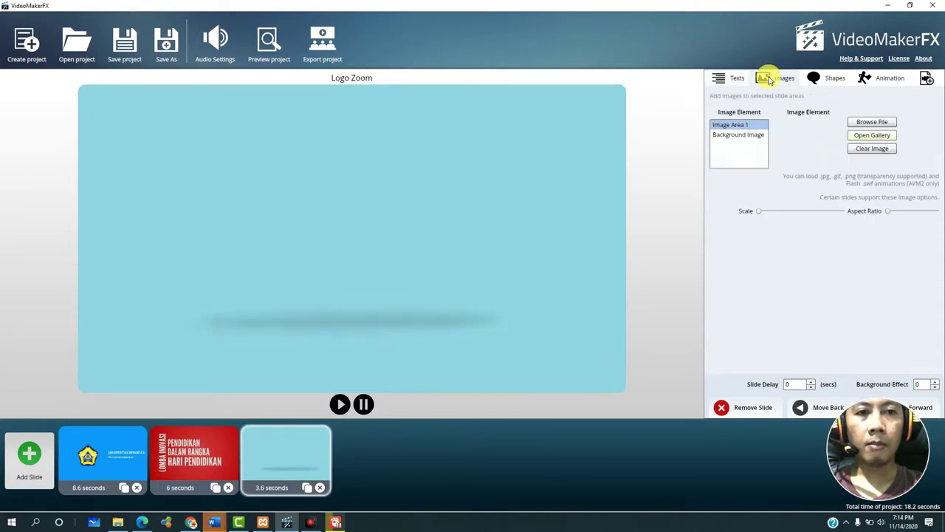
pyautogui.click(875, 123)
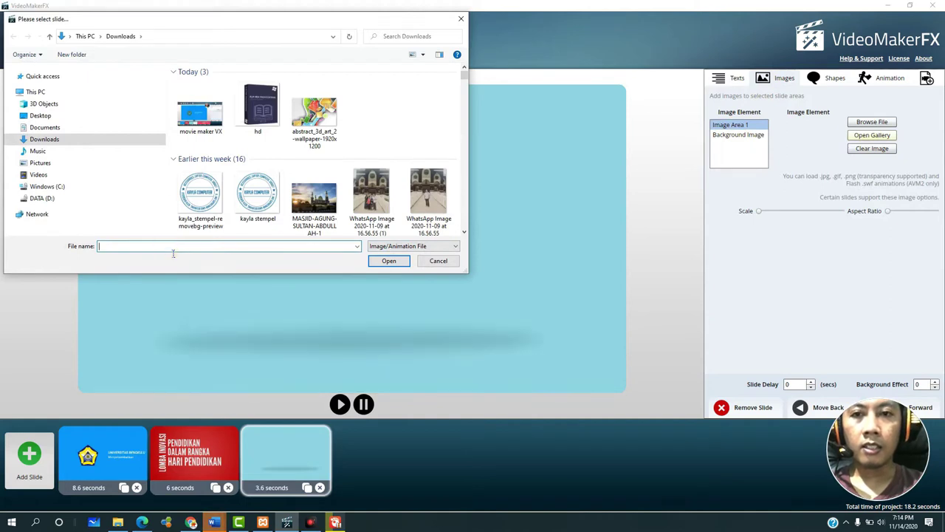
pyautogui.write('LOGO')
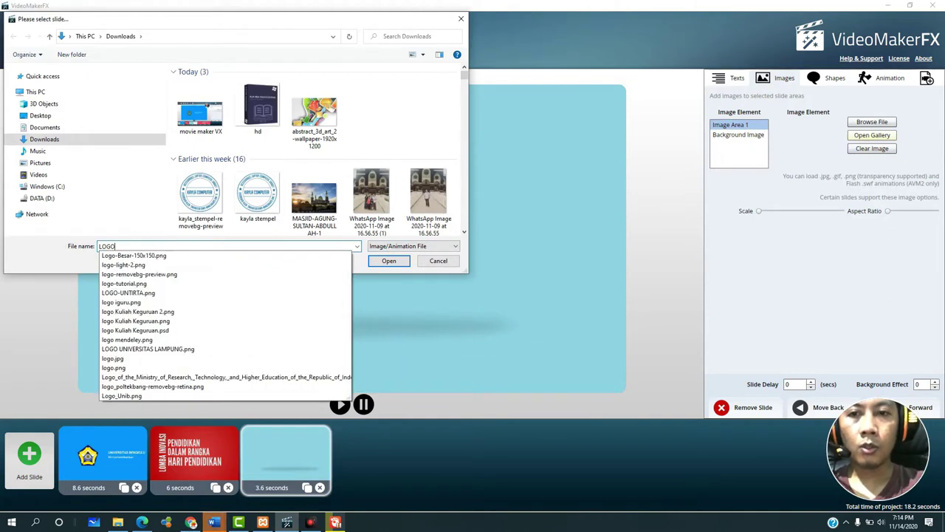
pyautogui.write(' UN')
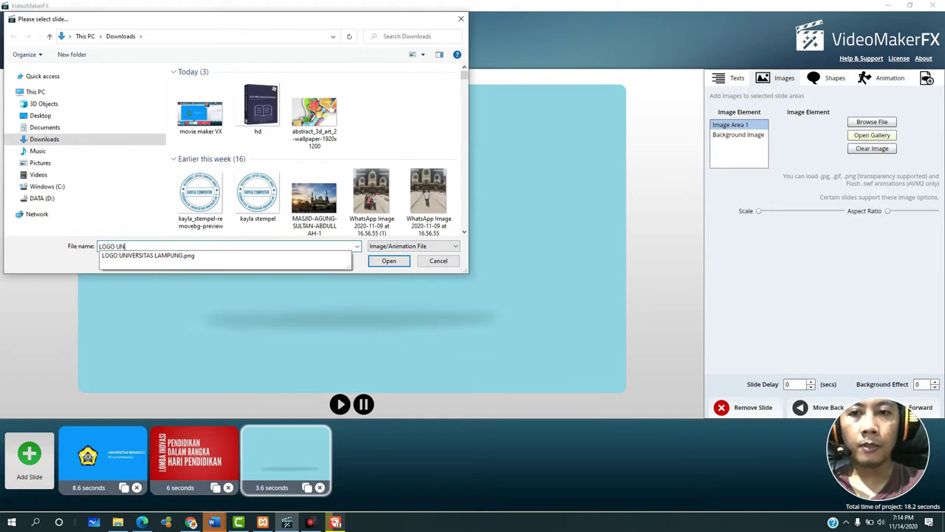
pyautogui.press('BackSpace')
pyautogui.press('BackSpace')
pyautogui.press('BackSpace')
pyautogui.press('BackSpace')
pyautogui.press('BackSpace')
pyautogui.press('BackSpace')
pyautogui.press('BackSpace')
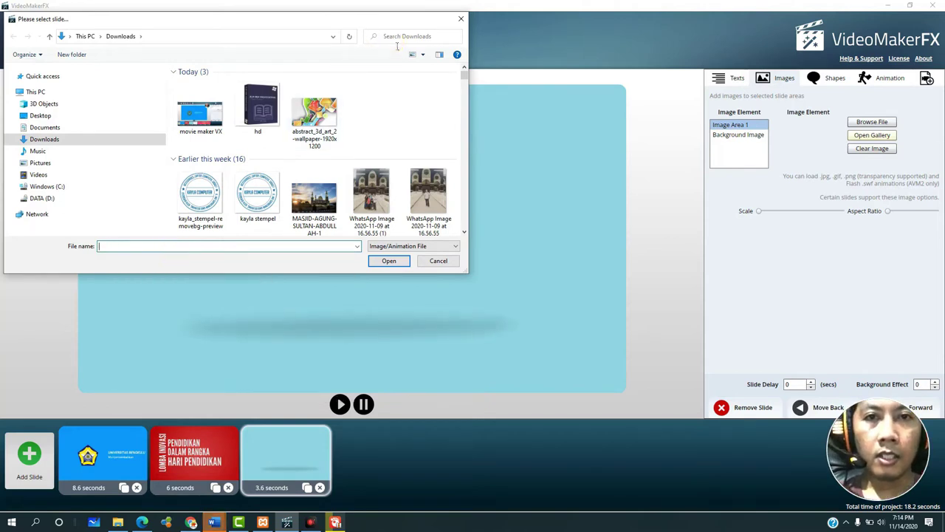
pyautogui.click(392, 36)
pyautogui.write('LOGO')
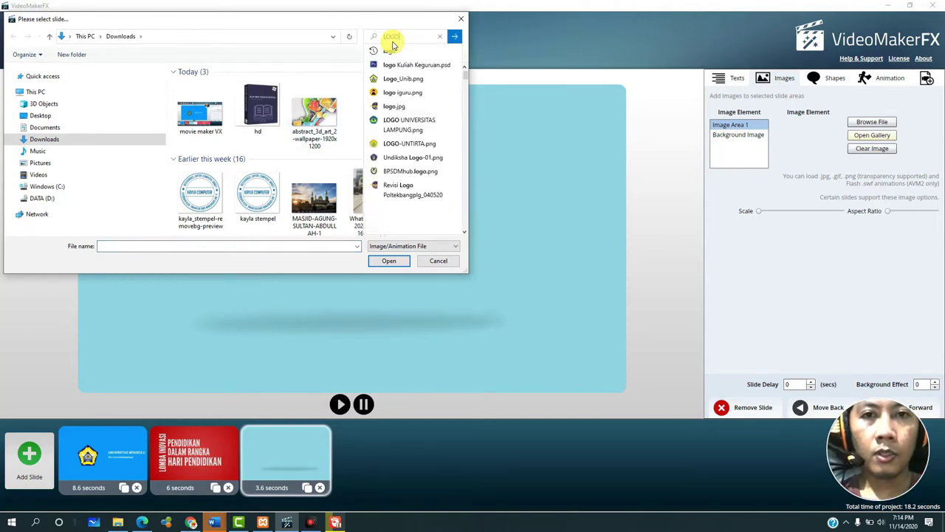
pyautogui.write(' UNIB')
pyautogui.press('Return')
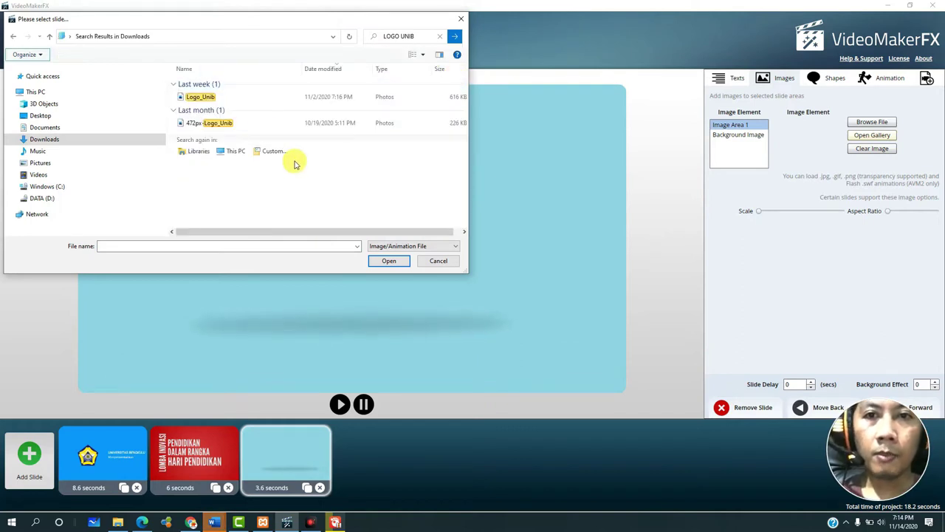
pyautogui.click(193, 97)
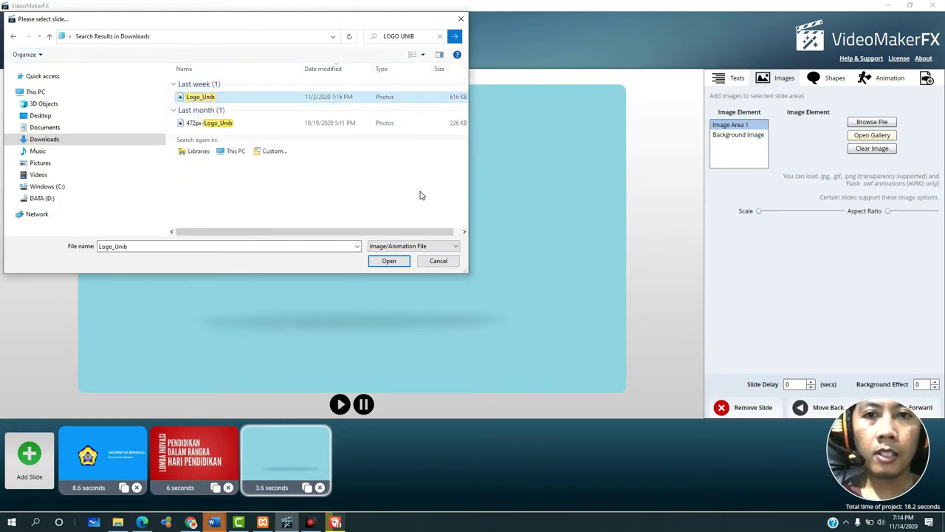
pyautogui.click(388, 261)
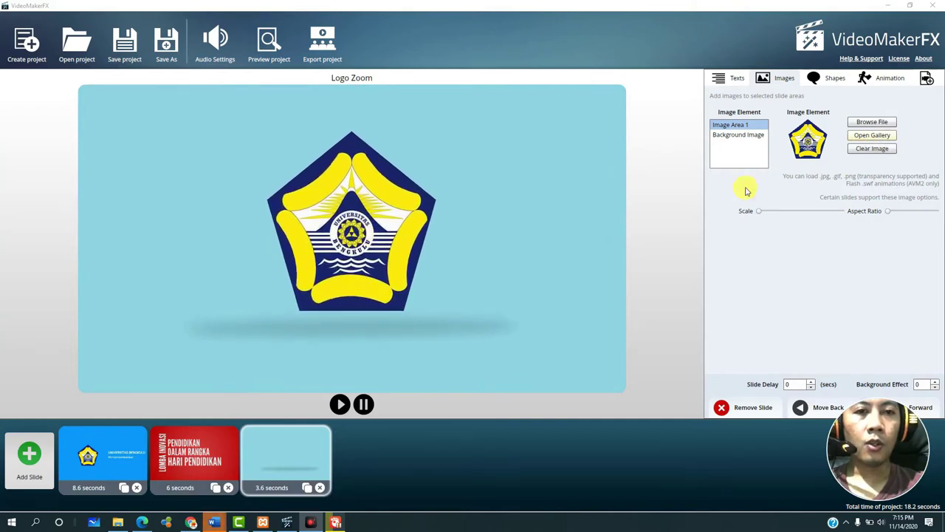
# - Browse the image gallery, previewing the AddToCart buttons and Arrows category images
pyautogui.click(863, 139)
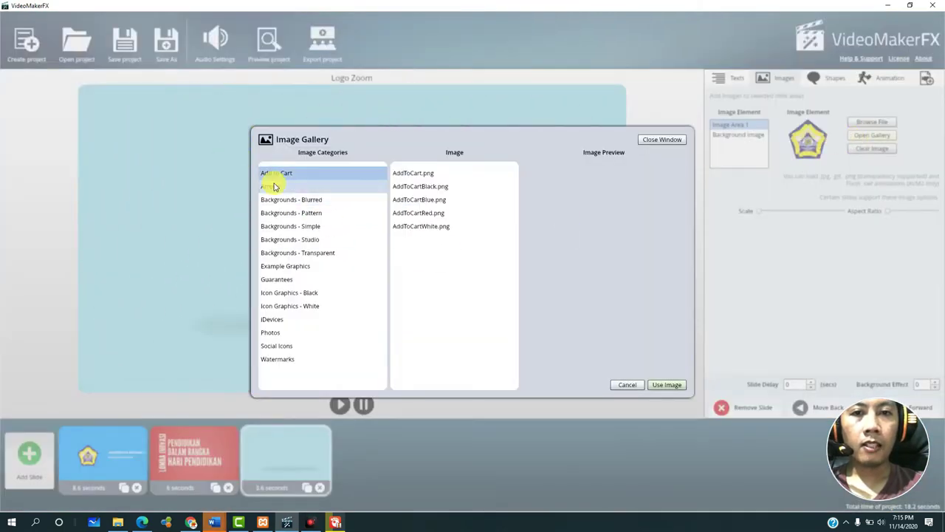
pyautogui.click(419, 175)
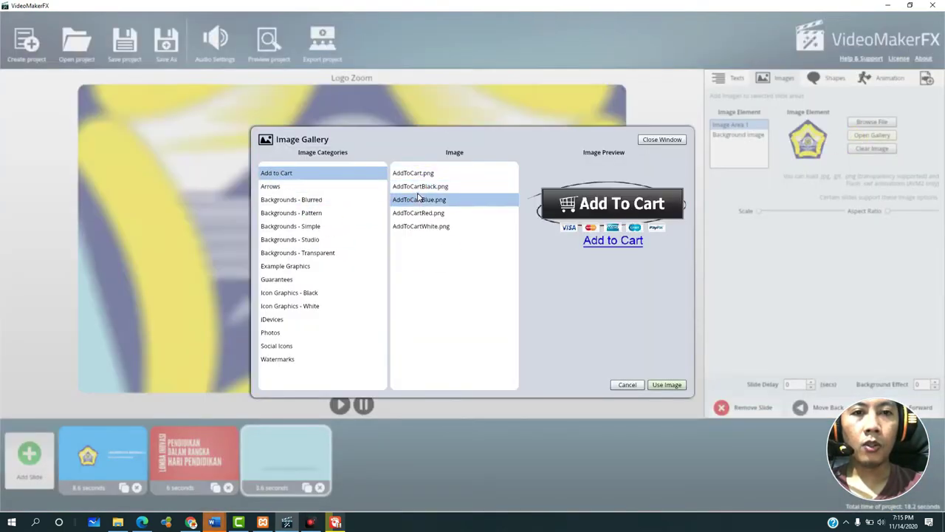
pyautogui.click(420, 199)
pyautogui.click(420, 213)
pyautogui.click(421, 200)
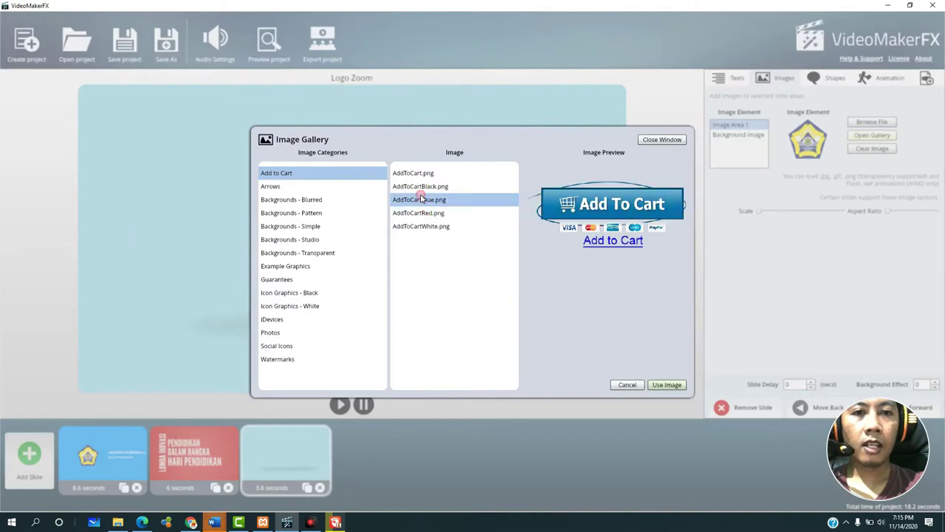
pyautogui.click(420, 176)
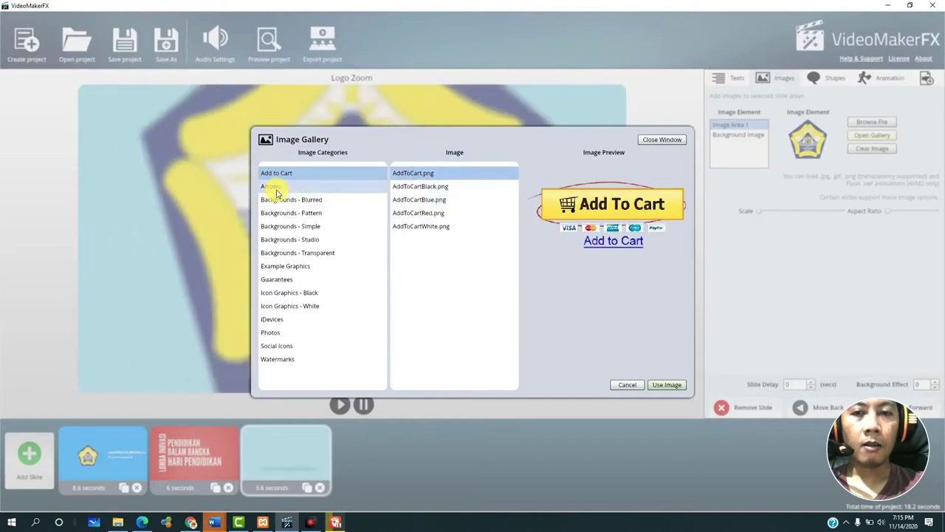
pyautogui.click(275, 189)
pyautogui.click(407, 200)
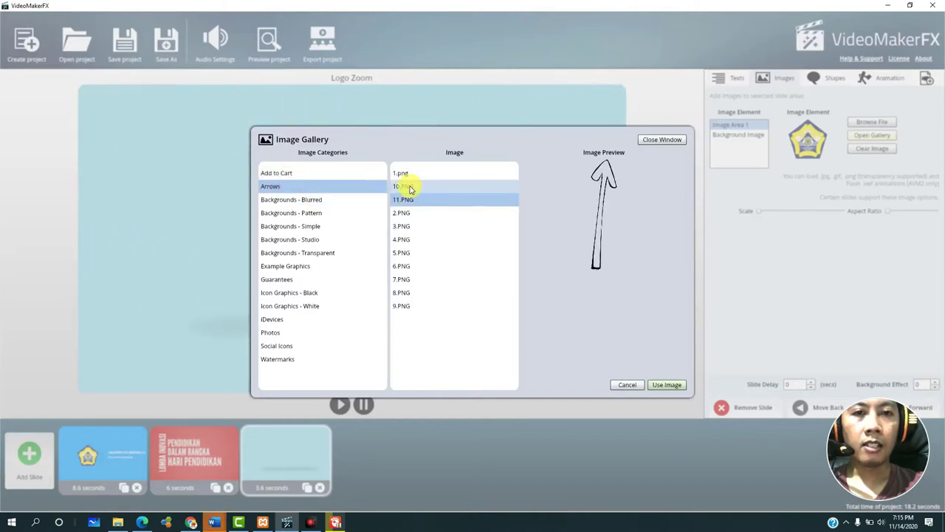
pyautogui.click(409, 214)
pyautogui.click(411, 225)
# - Preview images in the Backgrounds - Blurred, Backgrounds - Transparent and Photos categories
pyautogui.click(300, 201)
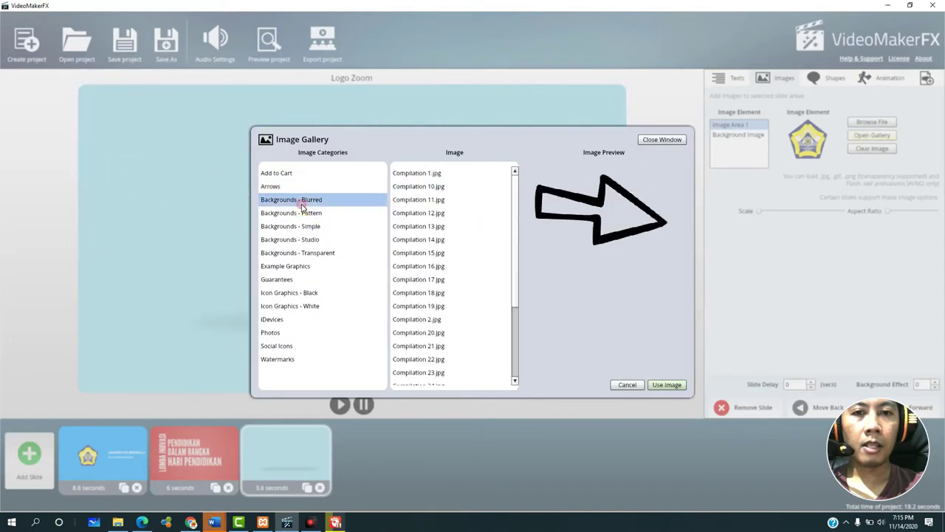
pyautogui.click(440, 214)
pyautogui.click(432, 253)
pyautogui.click(430, 279)
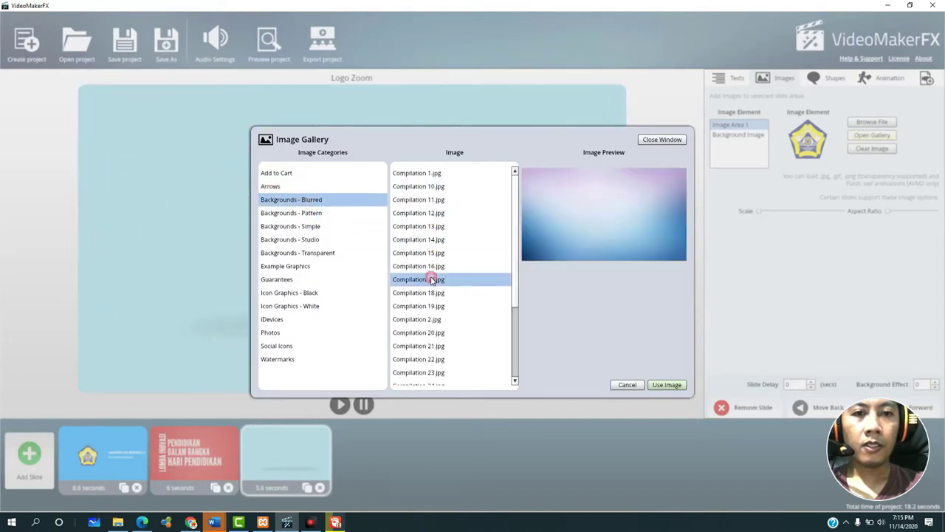
pyautogui.click(304, 254)
pyautogui.click(273, 332)
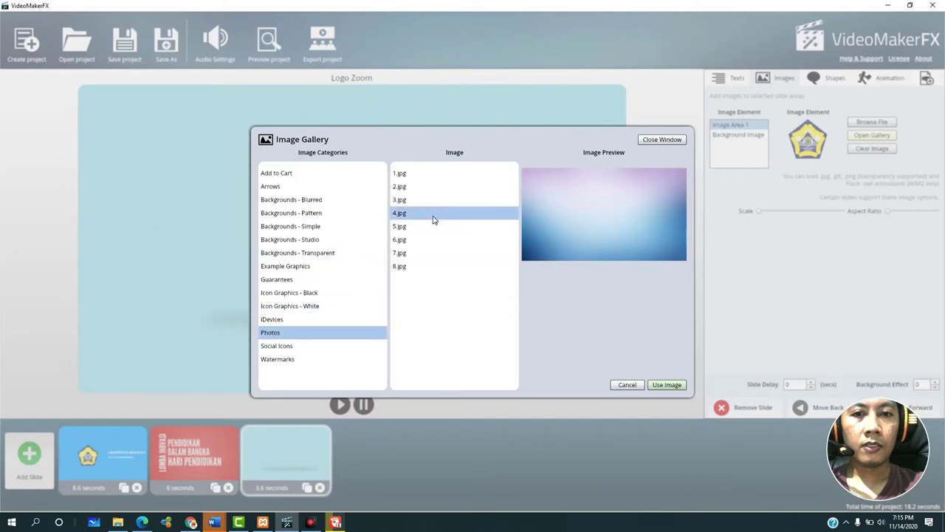
pyautogui.click(410, 214)
pyautogui.click(408, 199)
pyautogui.click(402, 186)
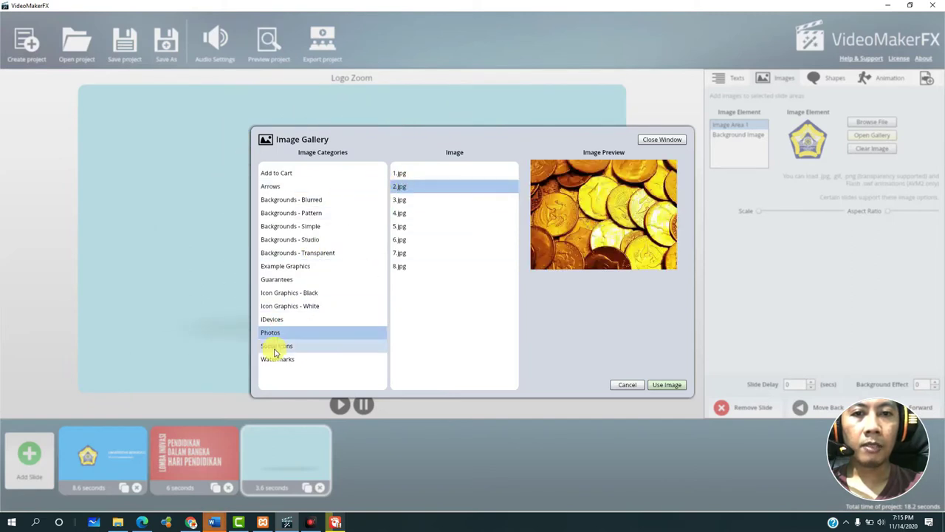
# - Preview the LinkedIn and Google+ social icons, then close the gallery, keeping the university logo
pyautogui.click(275, 345)
pyautogui.click(446, 200)
pyautogui.click(448, 186)
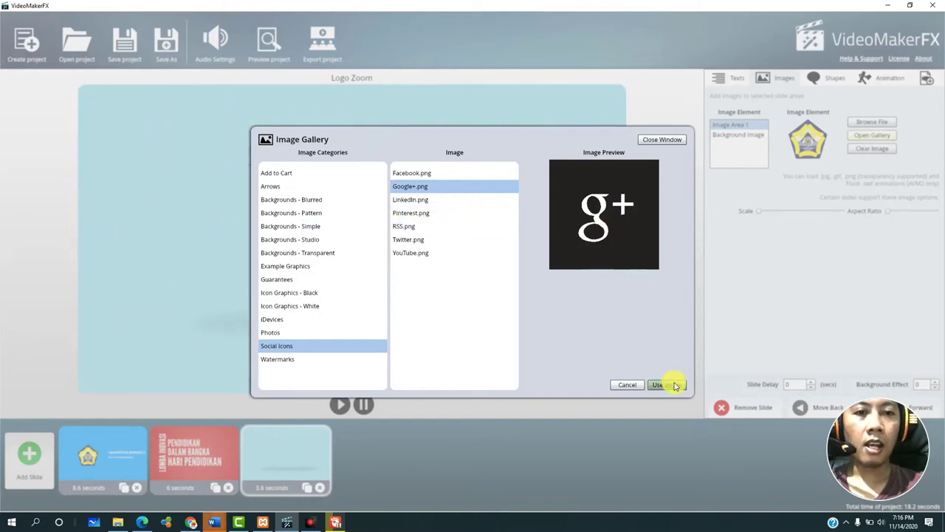
pyautogui.click(662, 139)
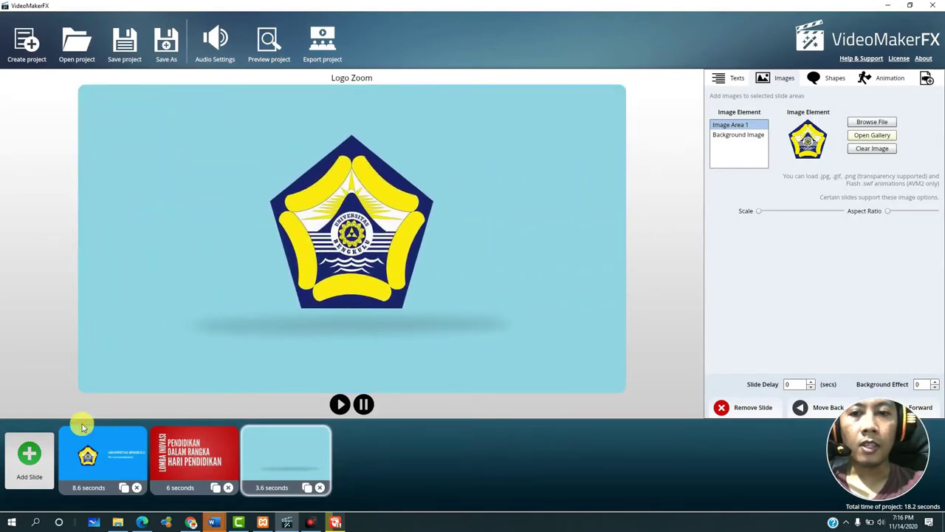
pyautogui.click(111, 443)
pyautogui.click(207, 442)
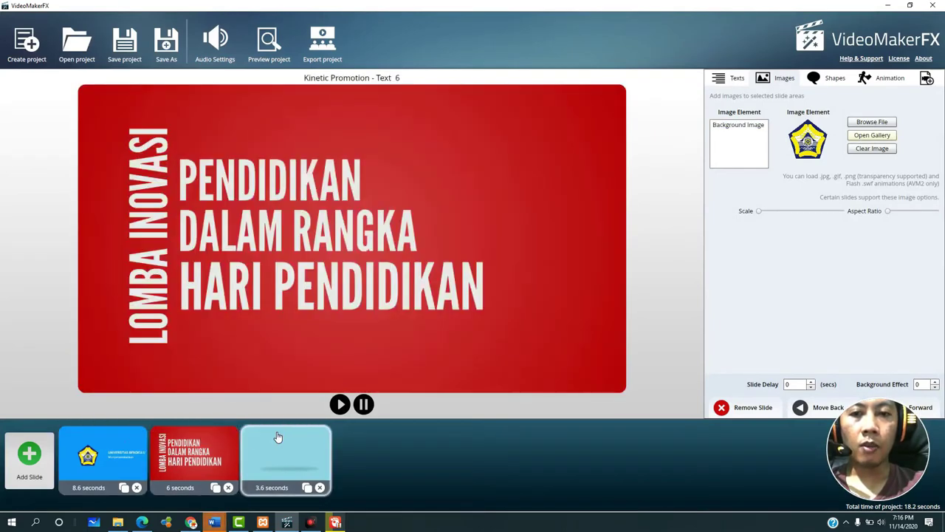
pyautogui.click(277, 437)
pyautogui.click(111, 443)
pyautogui.click(238, 438)
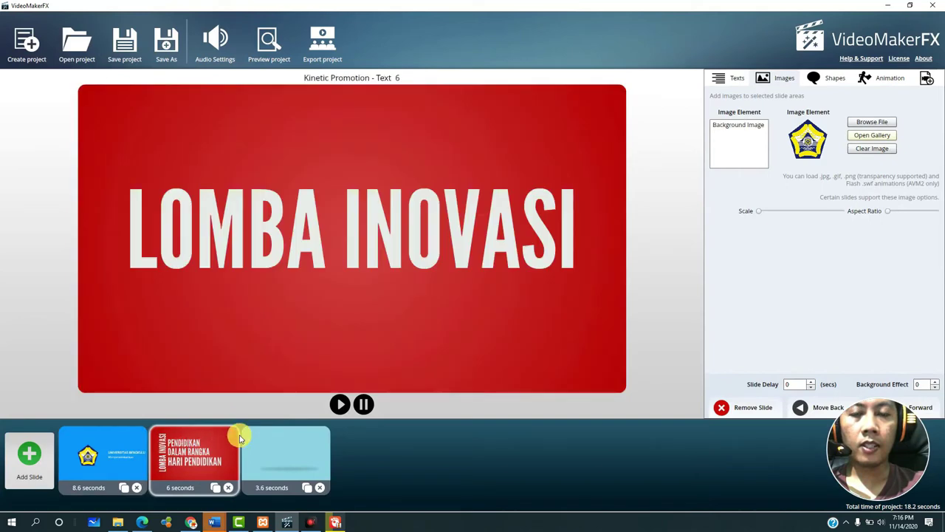
pyautogui.click(280, 443)
pyautogui.click(111, 443)
pyautogui.click(157, 473)
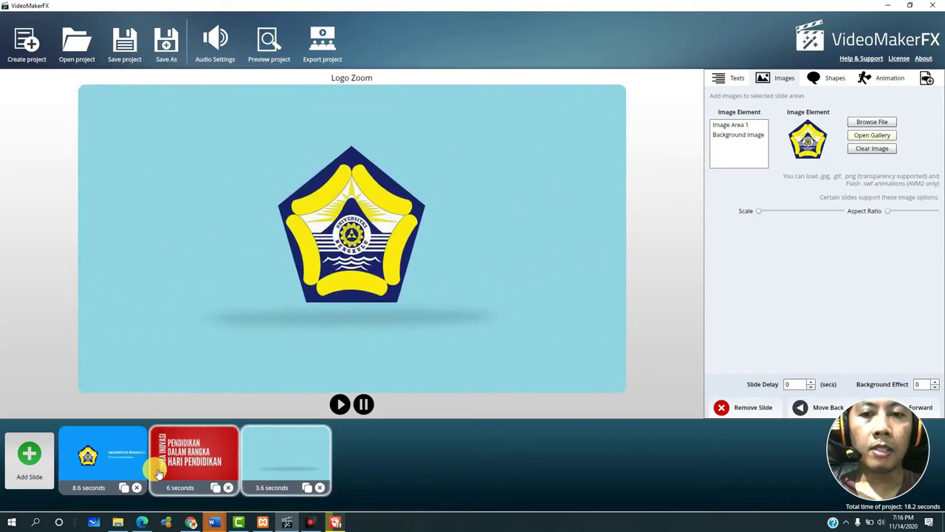
pyautogui.click(277, 479)
pyautogui.click(122, 453)
pyautogui.click(210, 476)
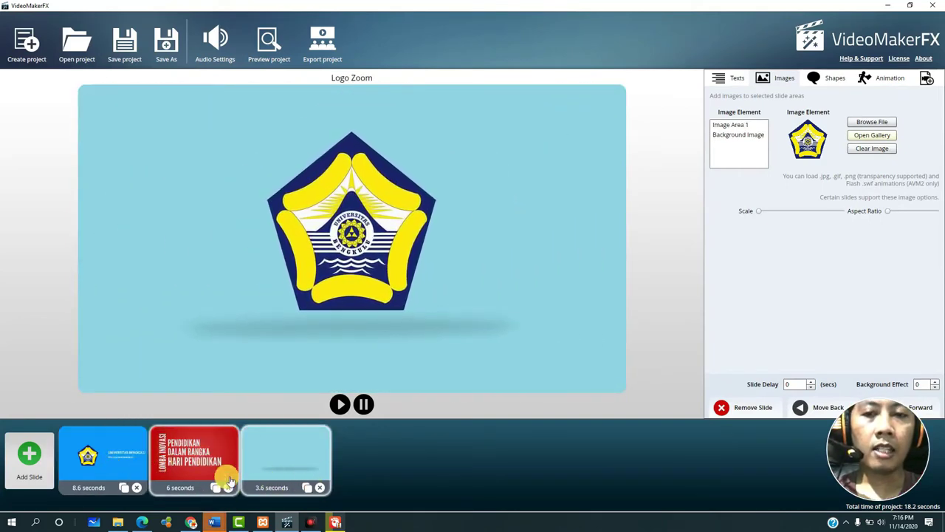
pyautogui.click(118, 453)
pyautogui.click(162, 499)
pyautogui.click(144, 478)
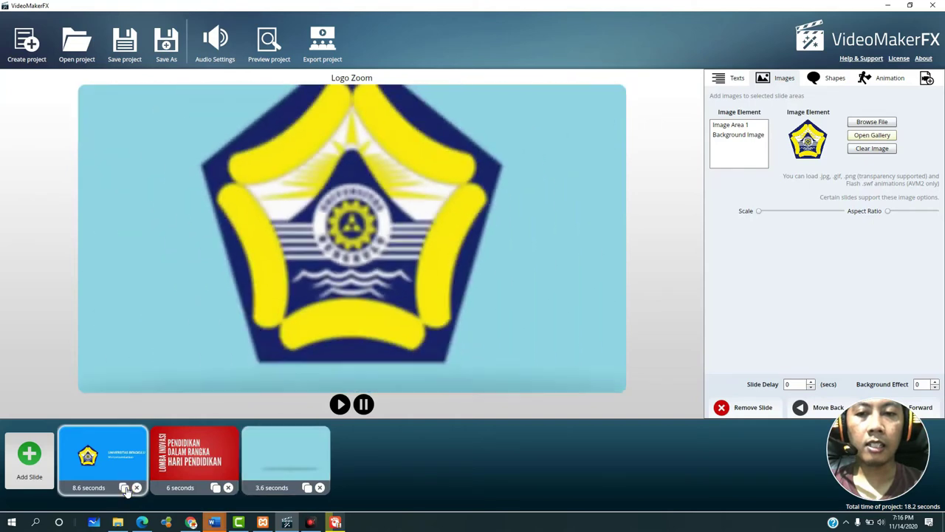
# - Duplicate the 8.6-second first university slide so the copy becomes slide two
pyautogui.click(124, 487)
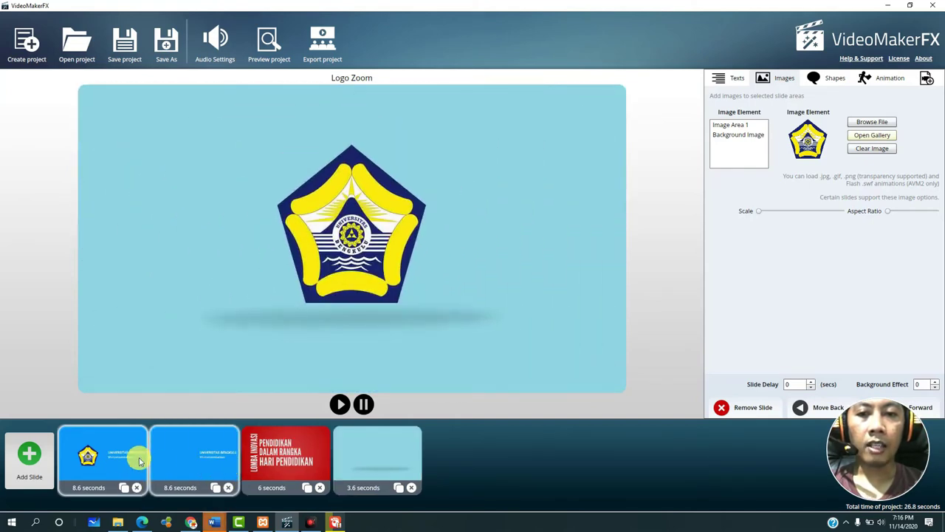
pyautogui.click(374, 468)
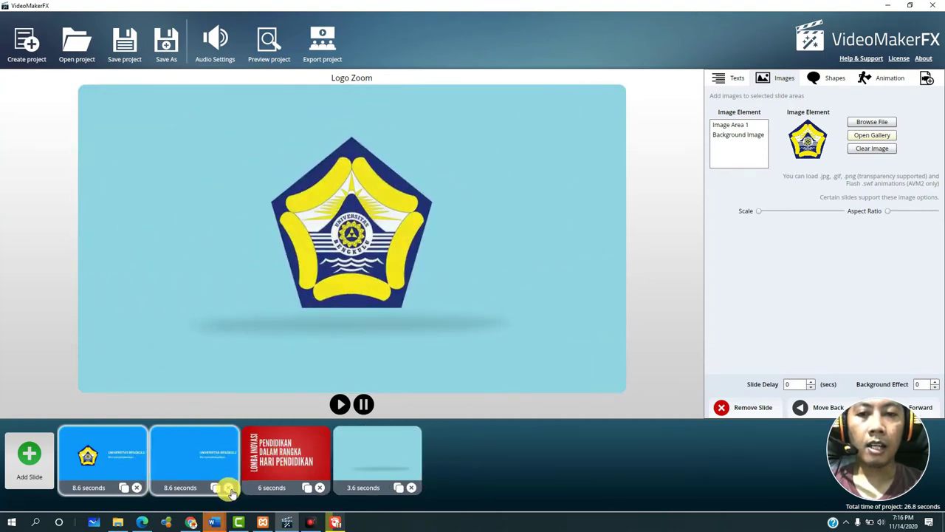
# - Delete the duplicated university slide and review the remaining three slides
pyautogui.click(228, 488)
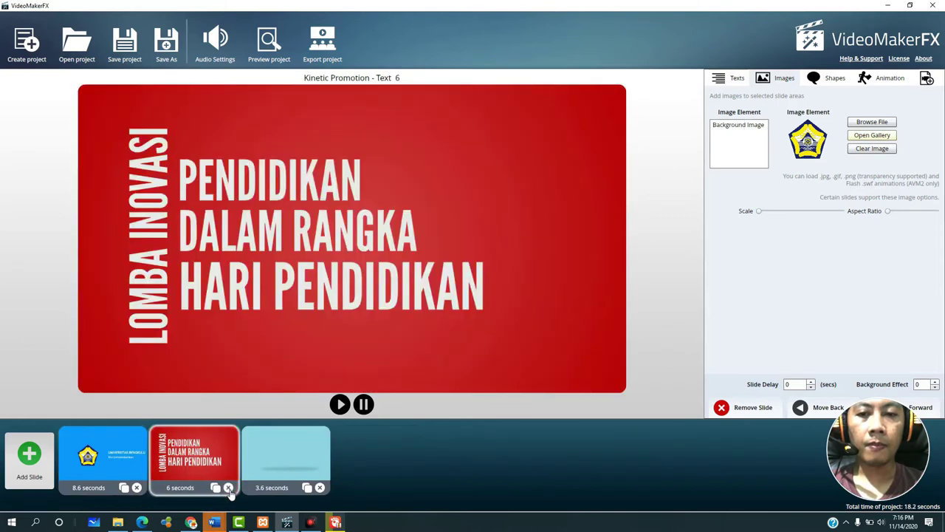
pyautogui.click(99, 491)
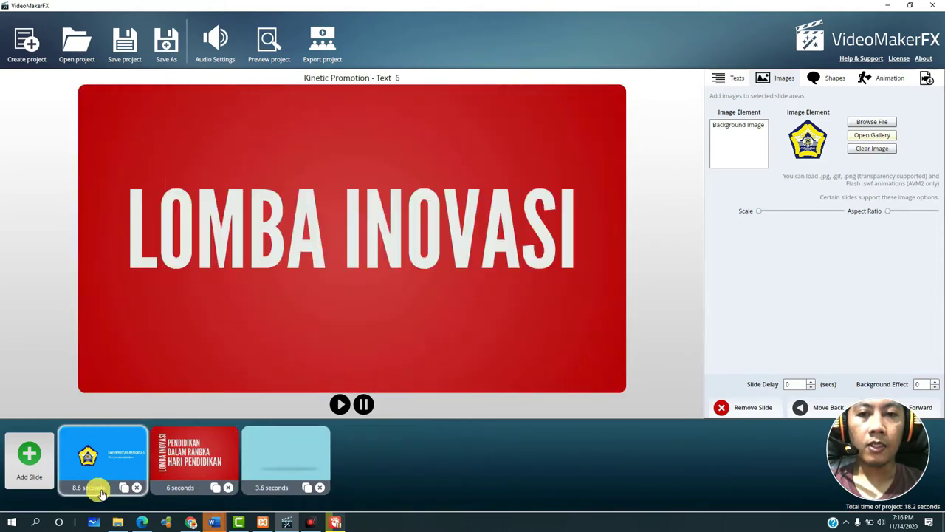
pyautogui.click(290, 483)
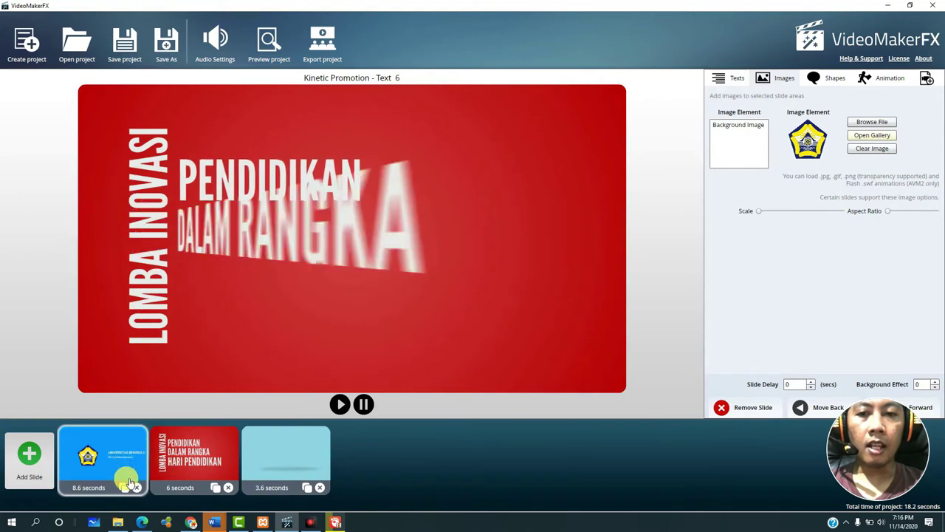
pyautogui.click(277, 450)
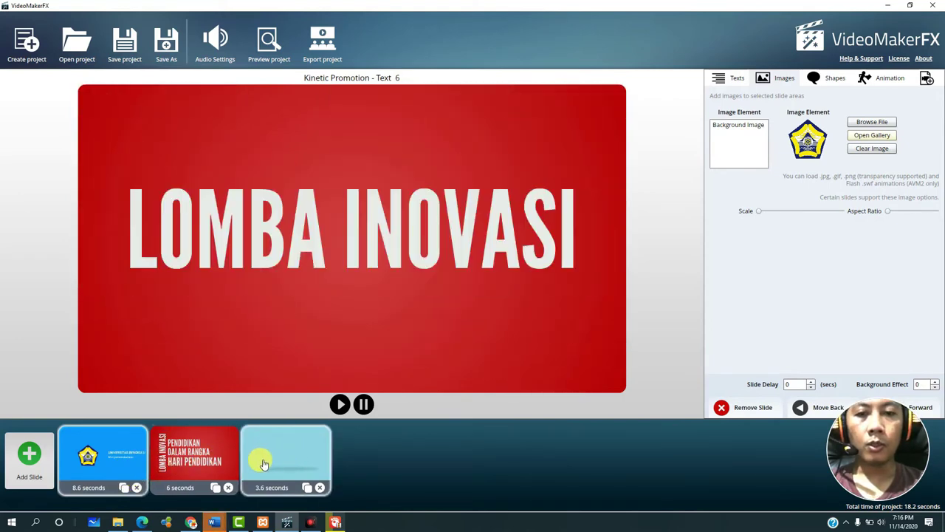
pyautogui.click(137, 453)
pyautogui.click(299, 456)
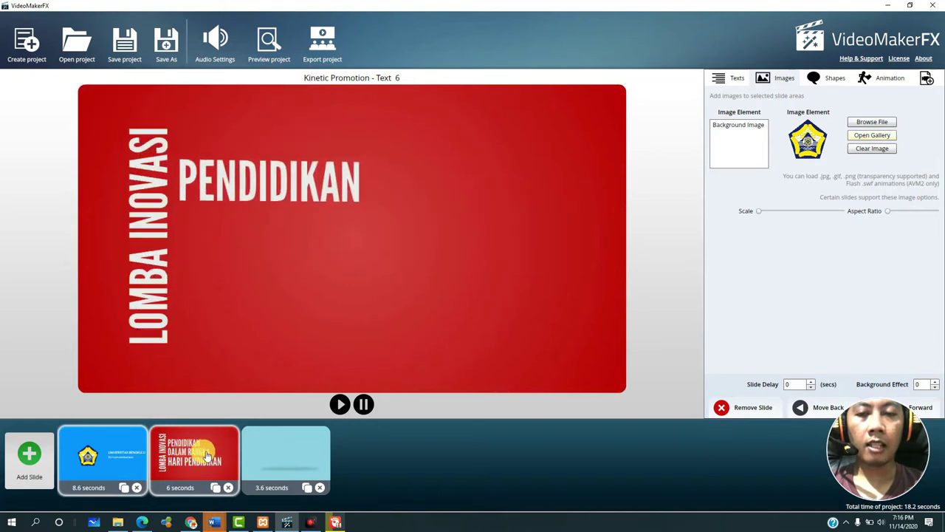
# - Move the red LOMBA INOVASI slide to the end and back to second, then select slide 1
pyautogui.moveTo(303, 452); pyautogui.dragTo(386, 454)
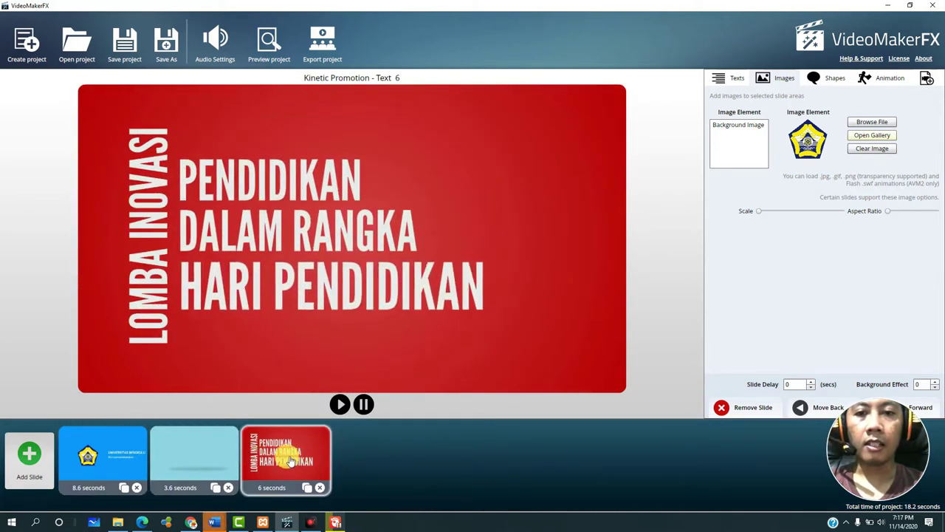
pyautogui.moveTo(301, 462); pyautogui.dragTo(191, 456)
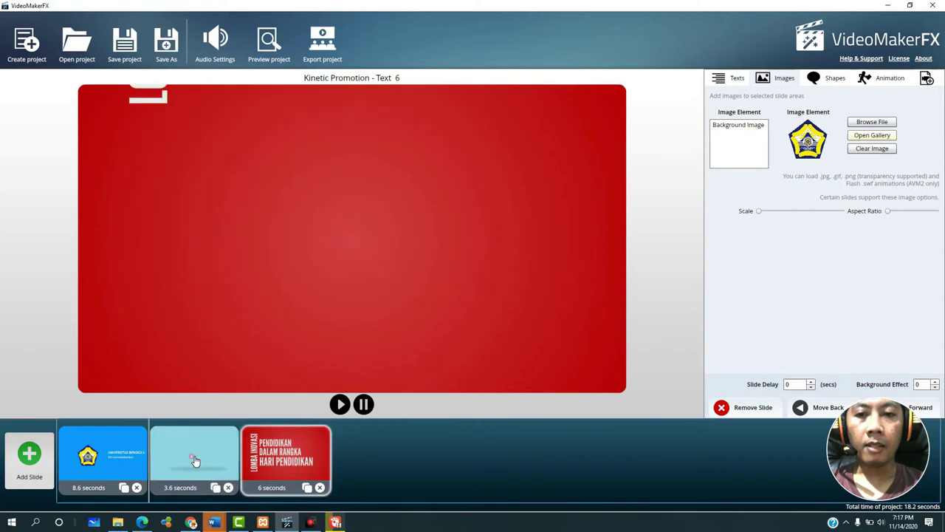
pyautogui.click(306, 466)
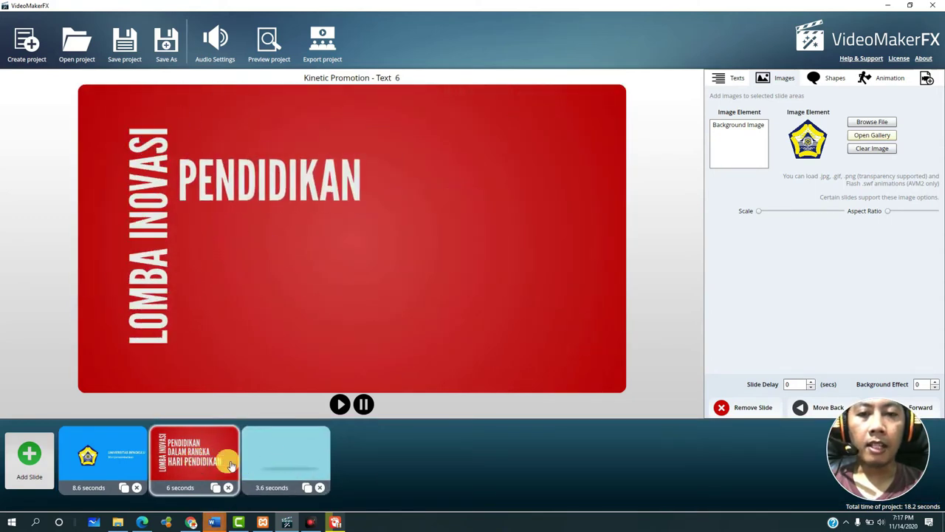
pyautogui.click(265, 451)
pyautogui.click(110, 460)
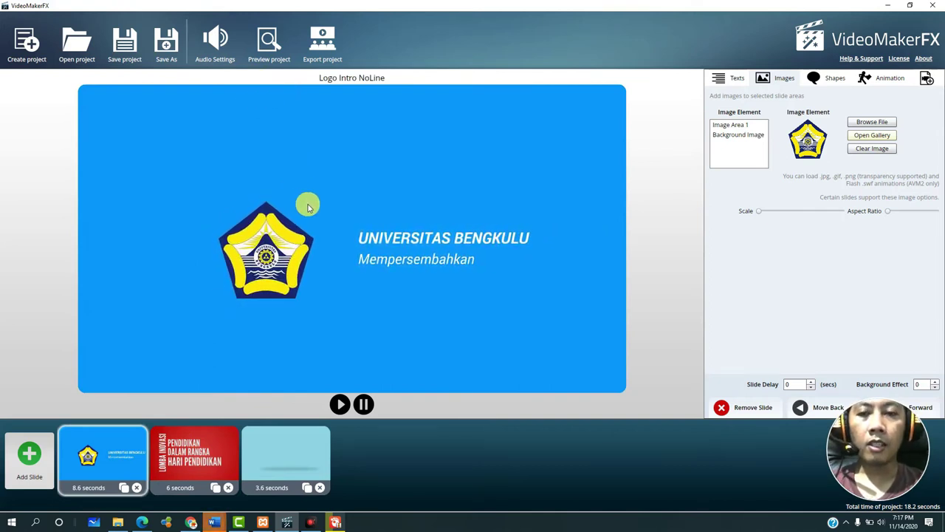
pyautogui.click(272, 57)
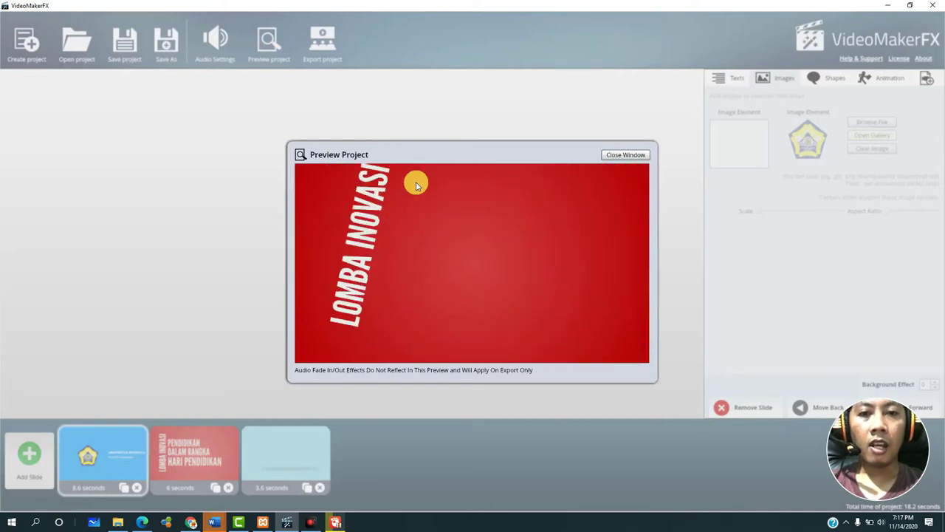
pyautogui.click(626, 155)
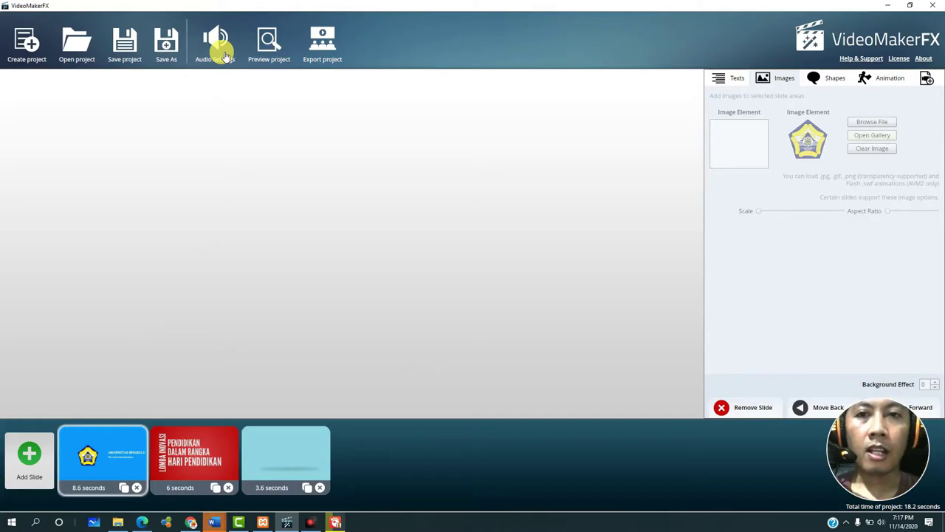
# - Enable background music for the first track in Audio Settings
pyautogui.click(225, 56)
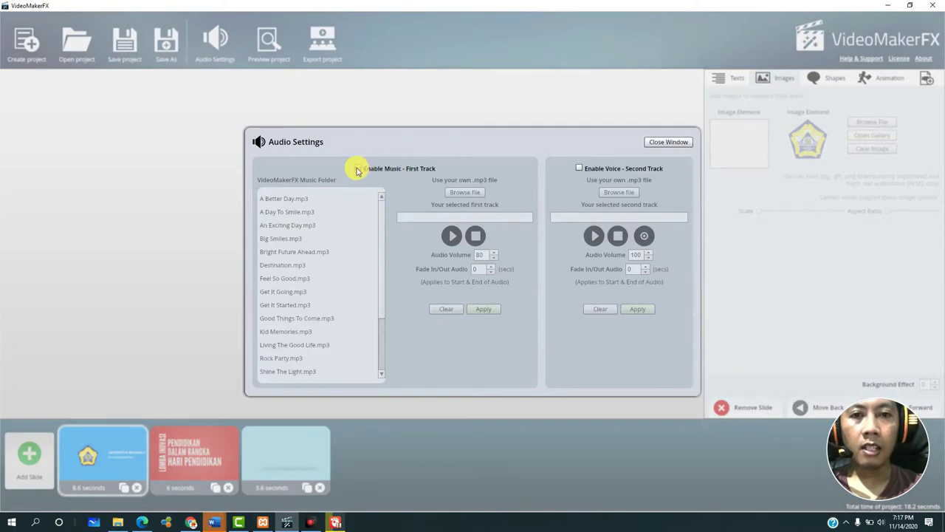
pyautogui.click(358, 169)
pyautogui.click(358, 169)
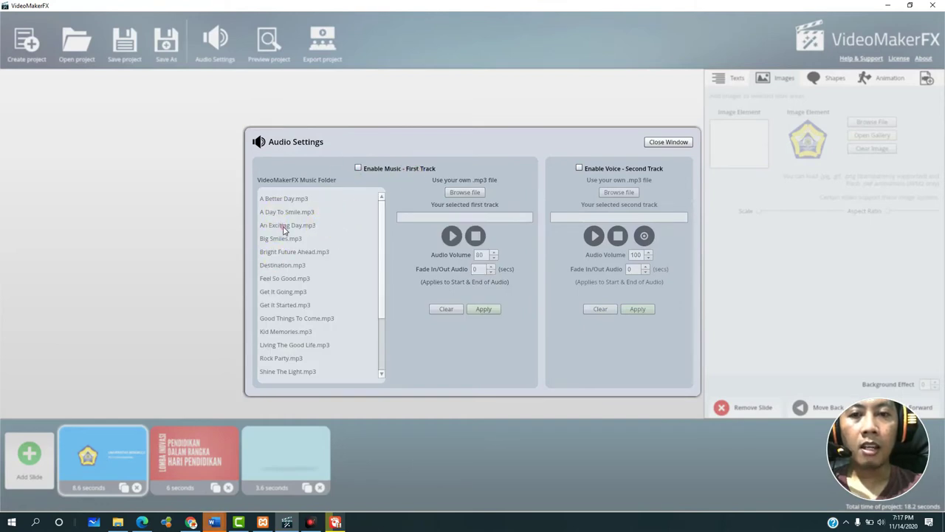
pyautogui.click(358, 169)
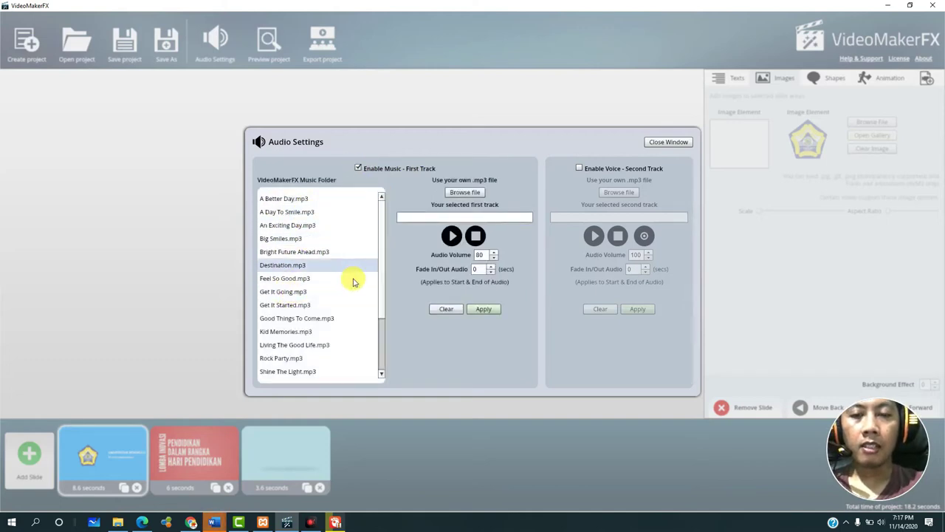
# - Choose We Are One.mp3 (02:26) as the first track and play it as a preview
pyautogui.scroll(-1, 381, 280)
pyautogui.scroll(2, 382, 281)
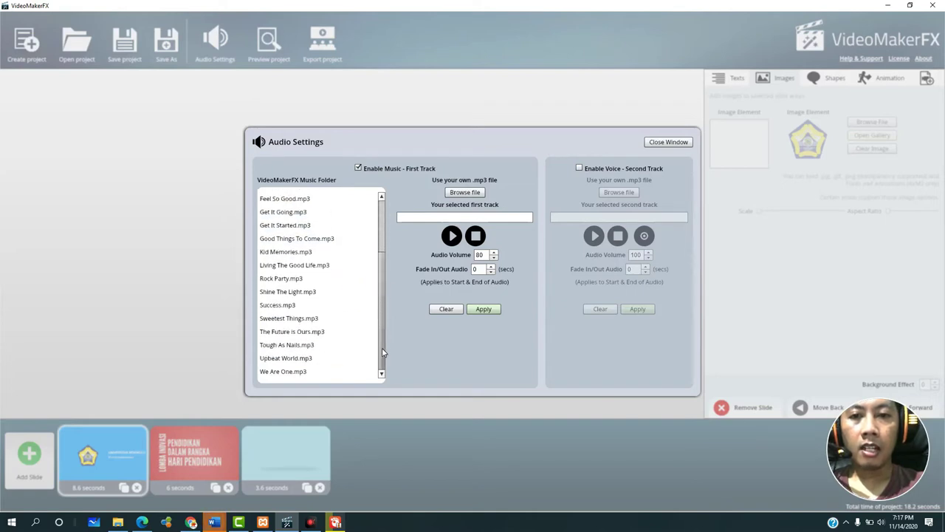
pyautogui.scroll(-3, 384, 274)
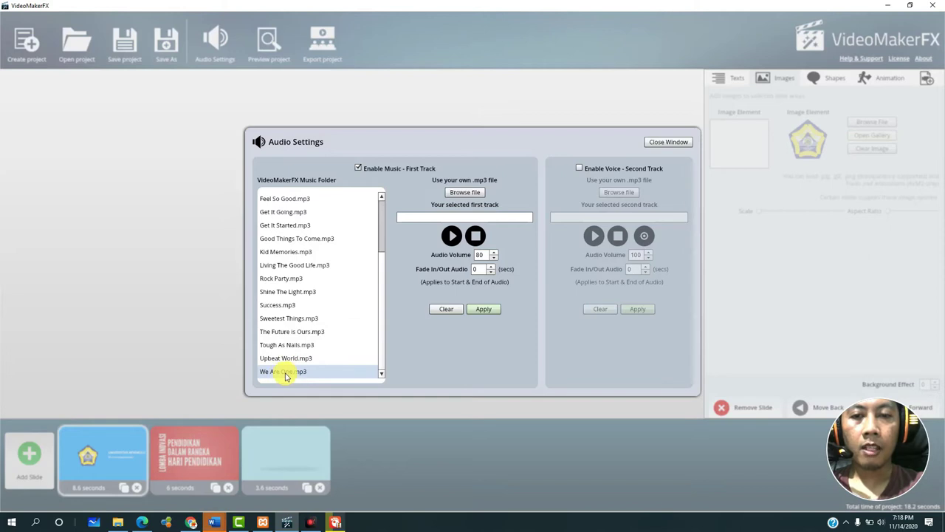
pyautogui.click(286, 373)
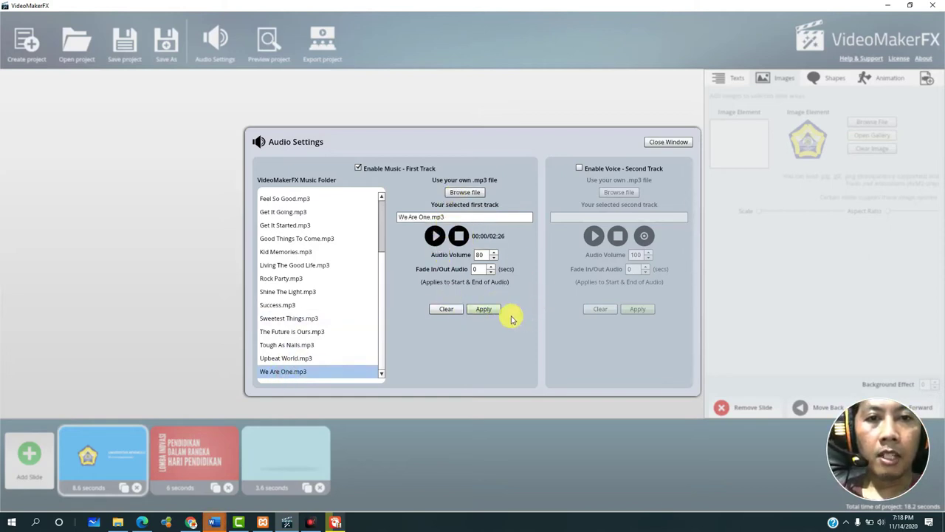
pyautogui.click(448, 238)
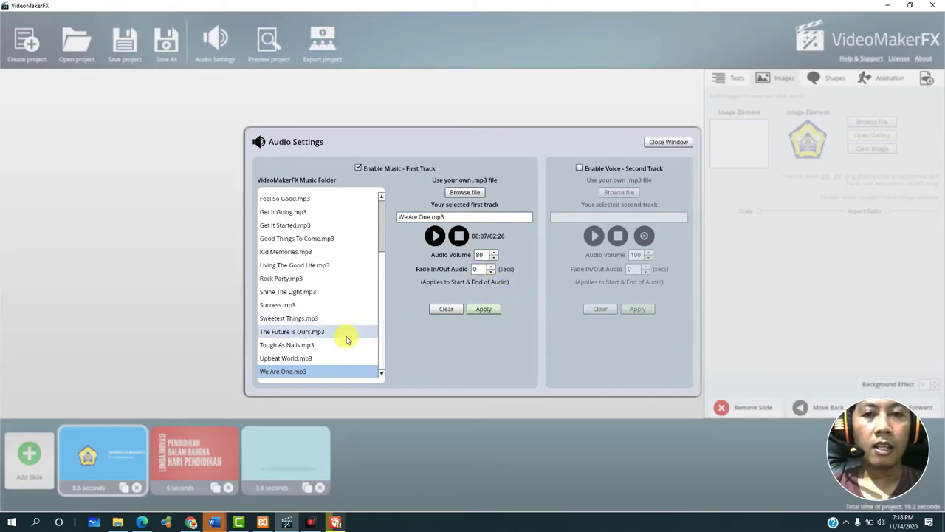
pyautogui.scroll(3, 383, 261)
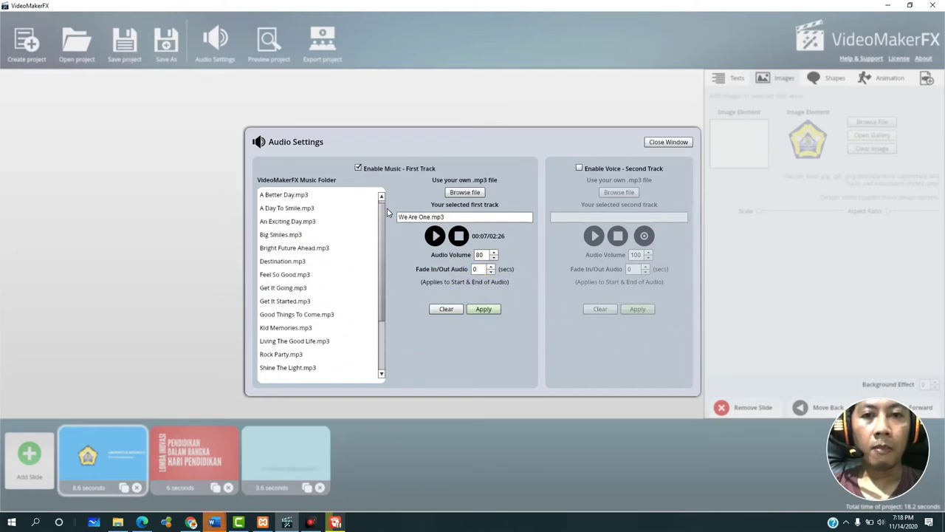
# - Audition A Better Day, A Day To Smile and An Exciting Day as the first track
pyautogui.click(286, 199)
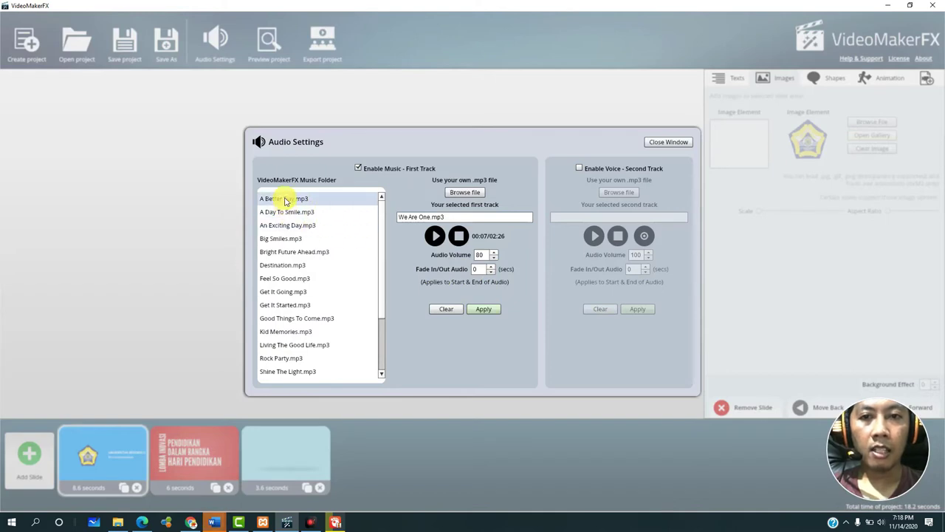
pyautogui.click(440, 236)
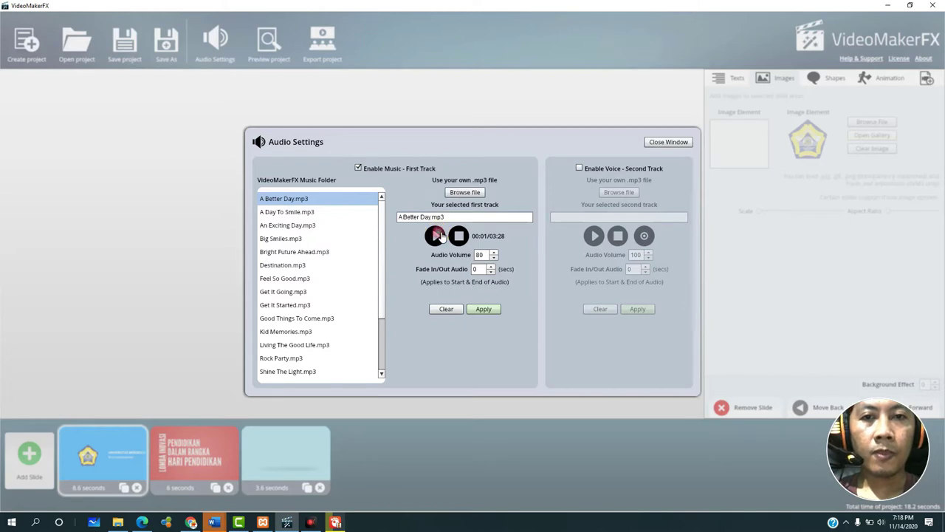
pyautogui.click(289, 213)
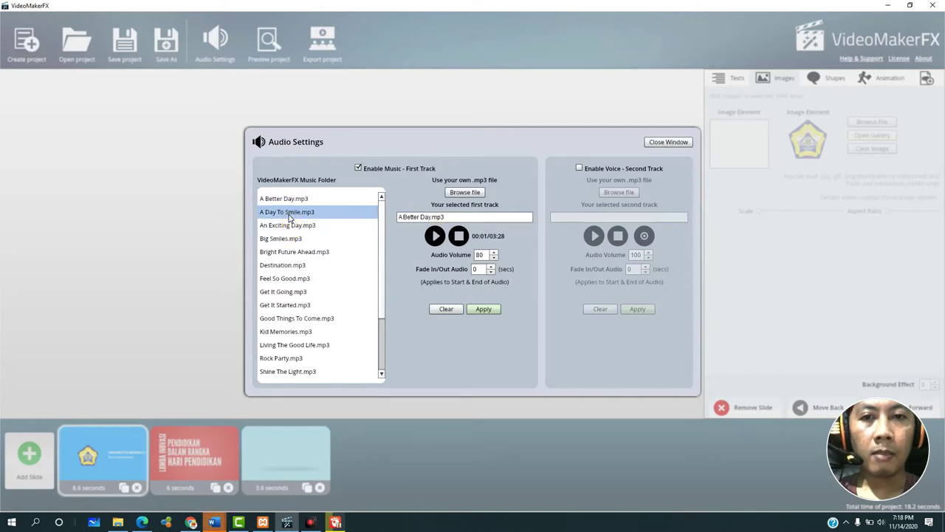
pyautogui.click(440, 236)
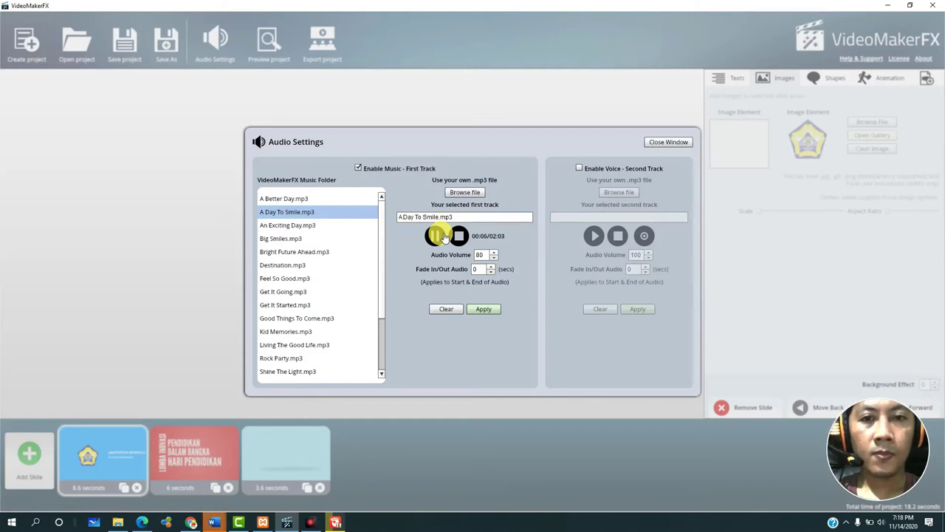
pyautogui.click(437, 236)
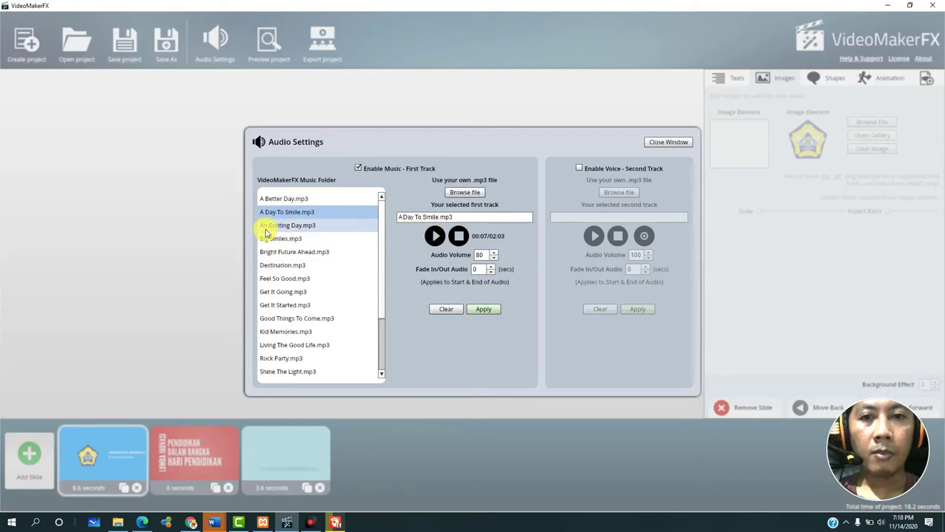
pyautogui.click(266, 229)
pyautogui.click(436, 236)
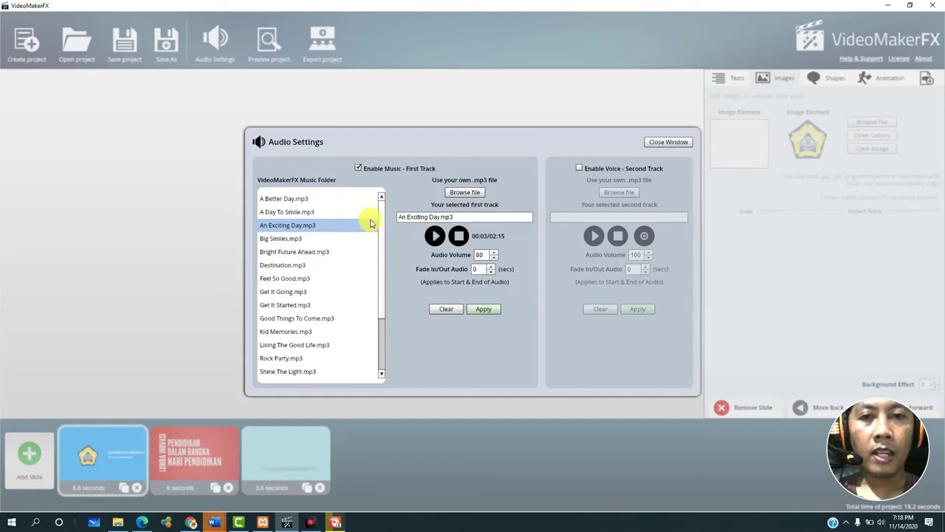
# - Reselect We Are One.mp3 at volume 80 and apply the music settings
pyautogui.scroll(-3, 365, 221)
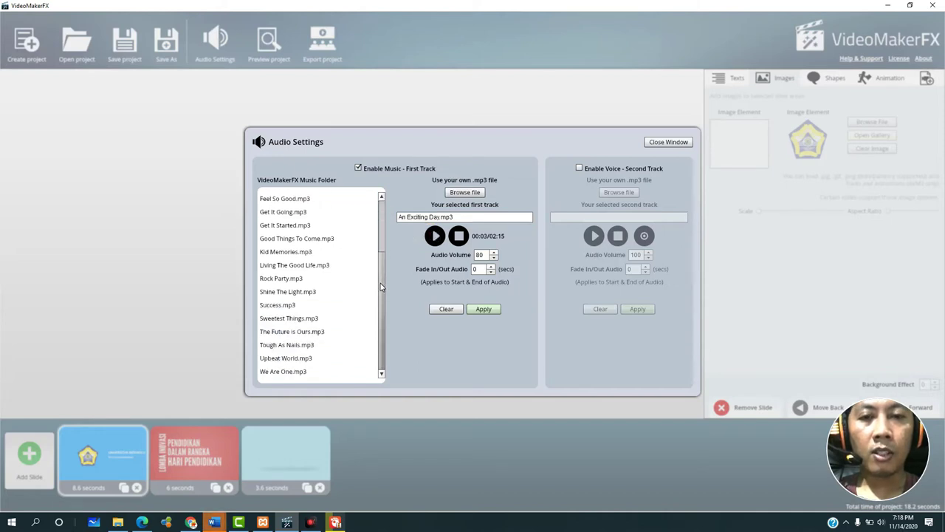
pyautogui.click(275, 373)
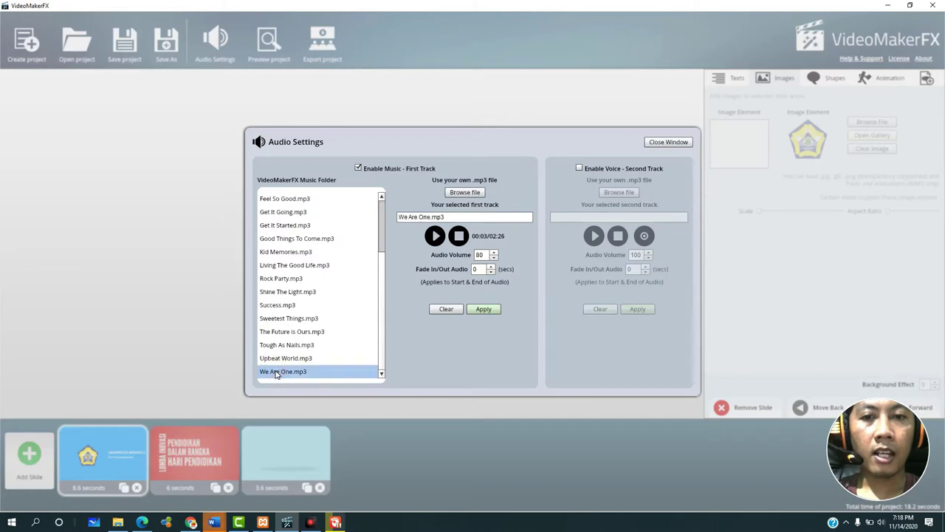
pyautogui.click(485, 309)
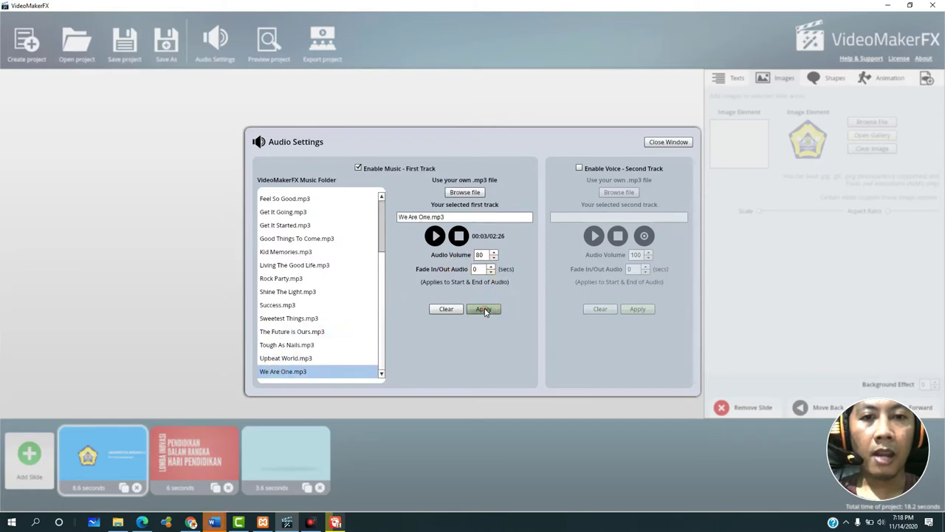
pyautogui.click(484, 310)
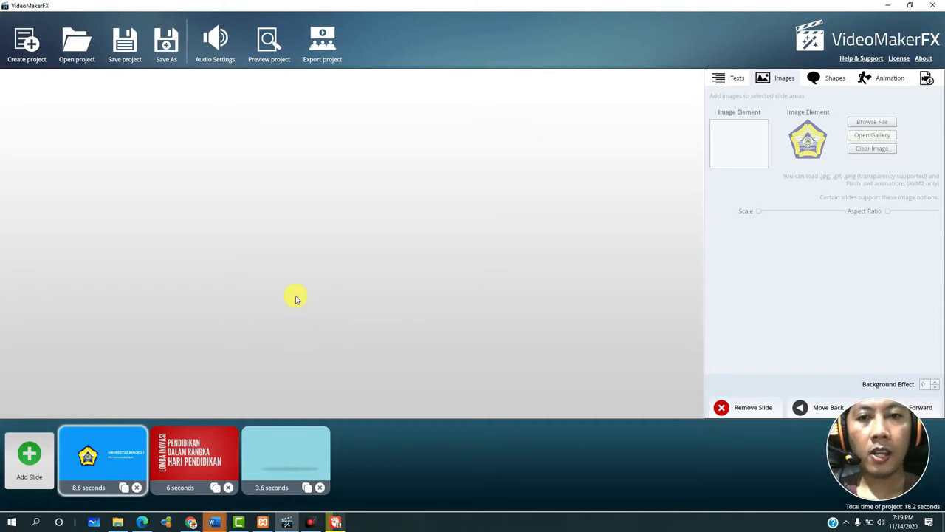
pyautogui.click(268, 44)
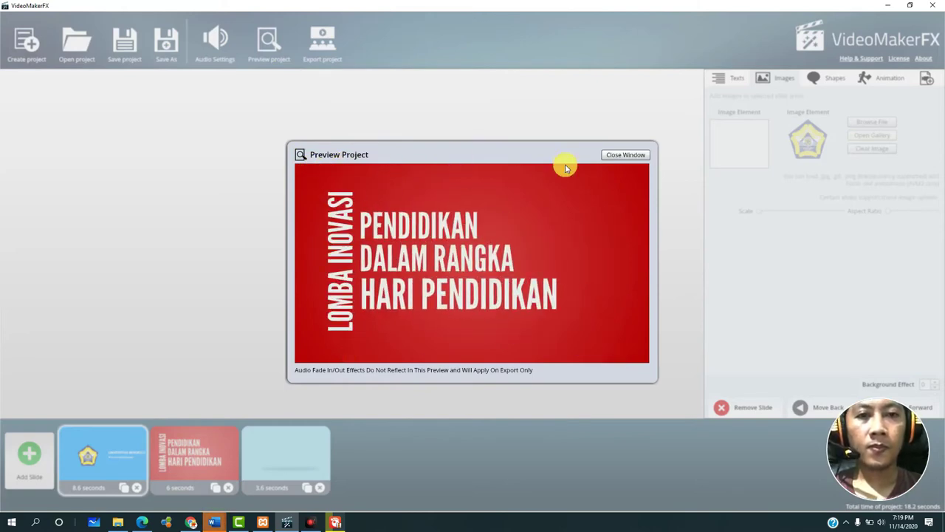
pyautogui.click(632, 155)
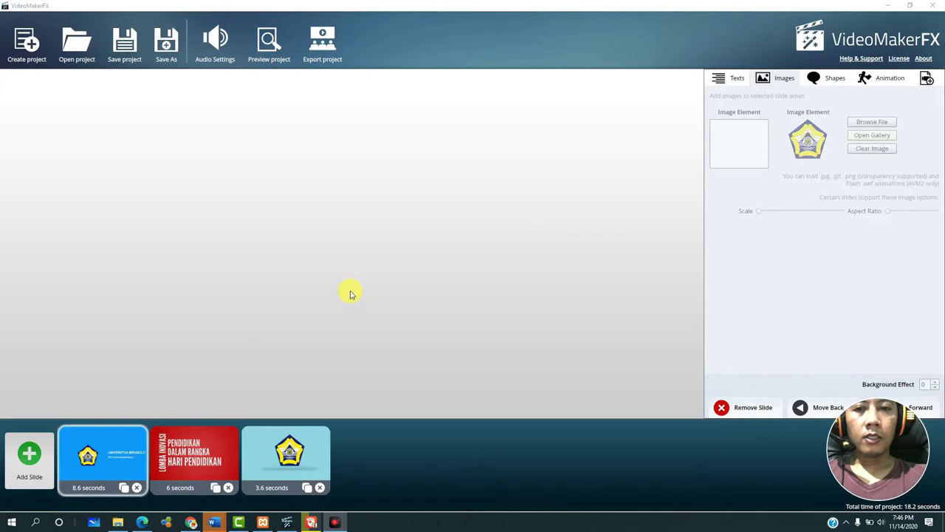
pyautogui.click(338, 523)
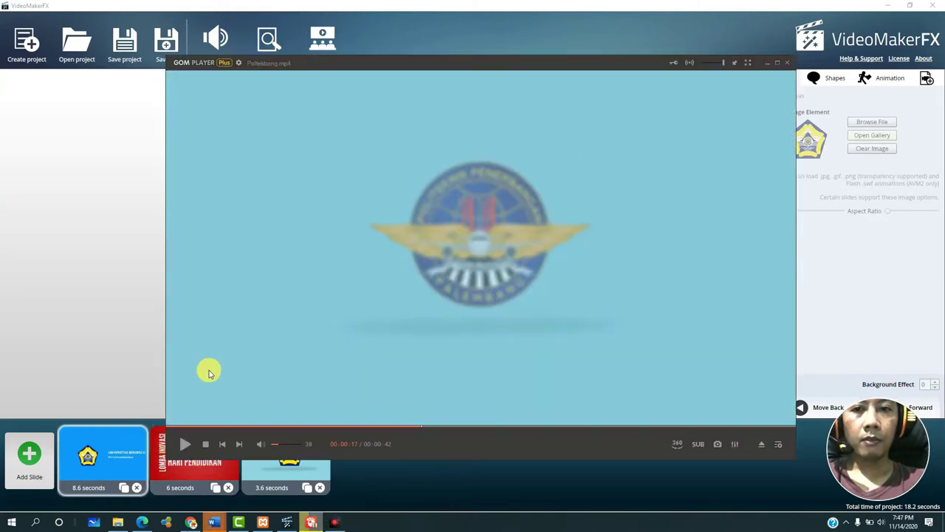
pyautogui.click(185, 443)
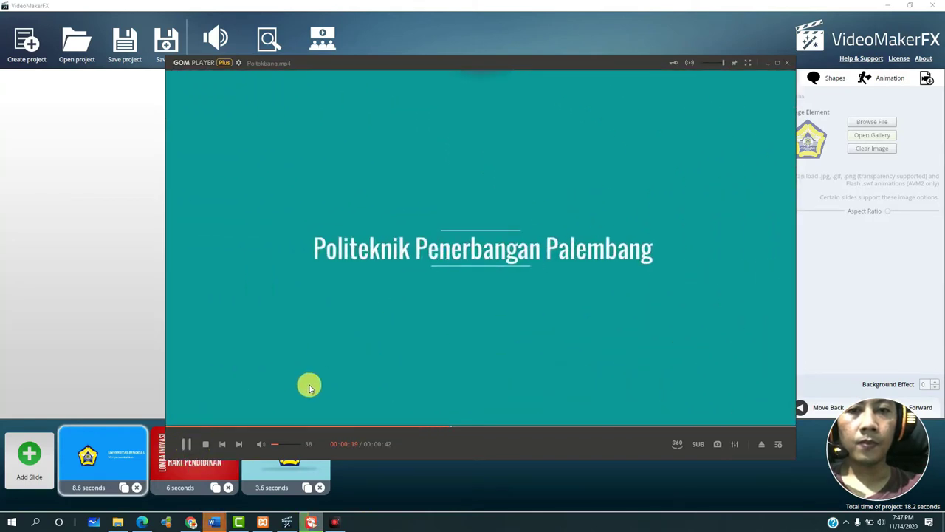
pyautogui.click(187, 446)
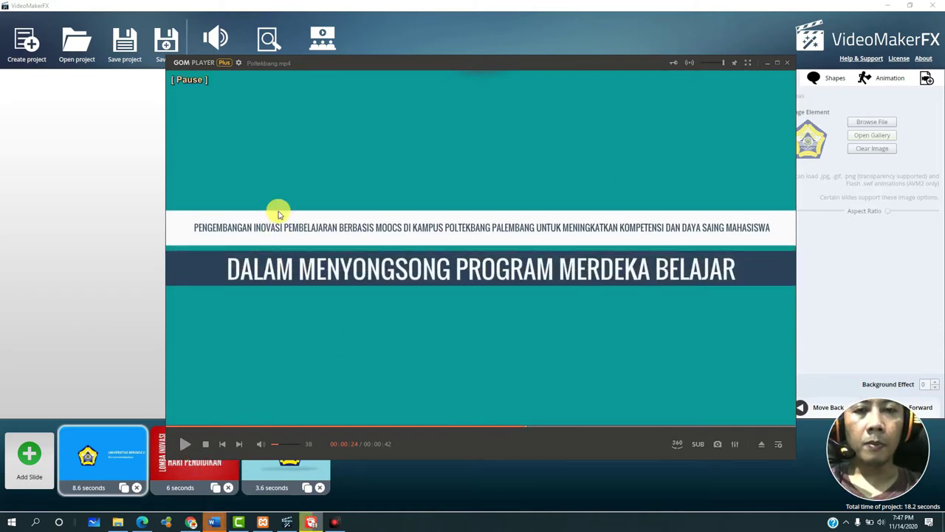
pyautogui.click(768, 65)
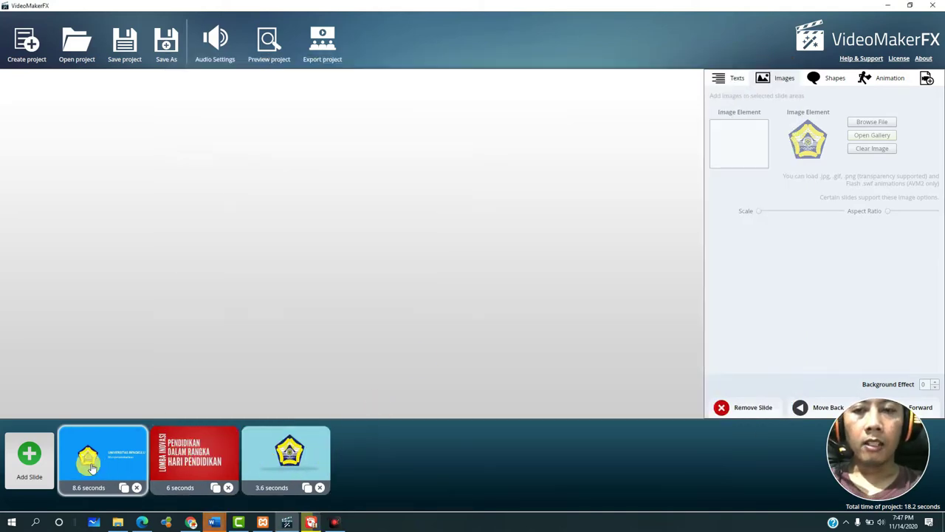
# - Add Flat Presentation Slide 1 from the Flat Presentation I theme as the 11.8-second fourth slide
pyautogui.click(30, 458)
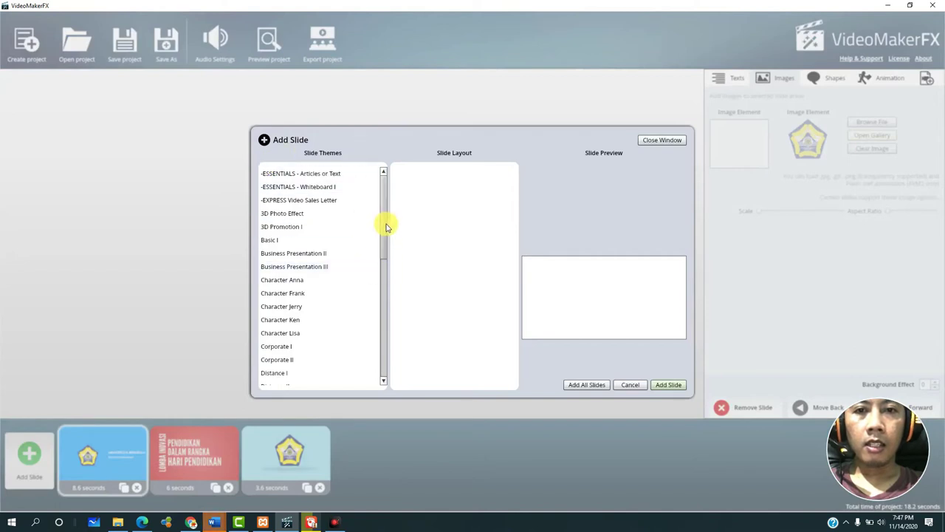
pyautogui.moveTo(384, 235); pyautogui.dragTo(388, 291)
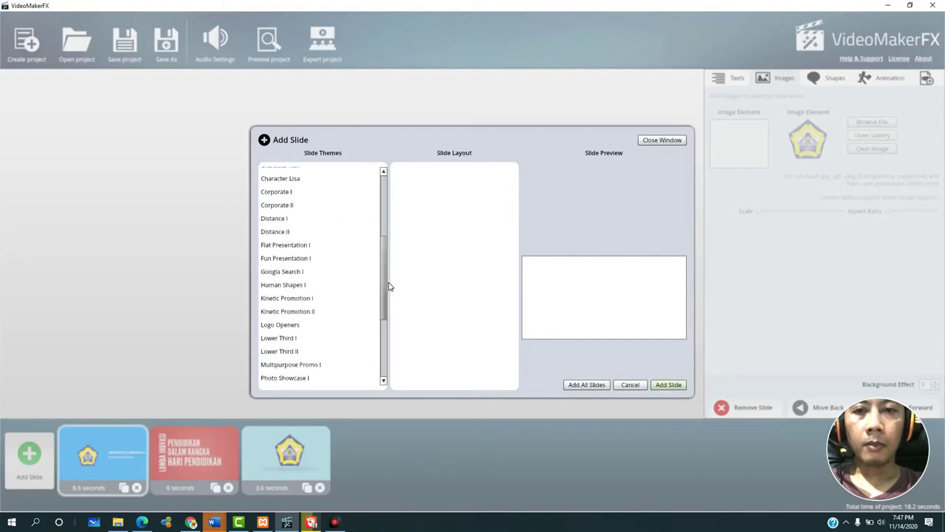
pyautogui.click(286, 247)
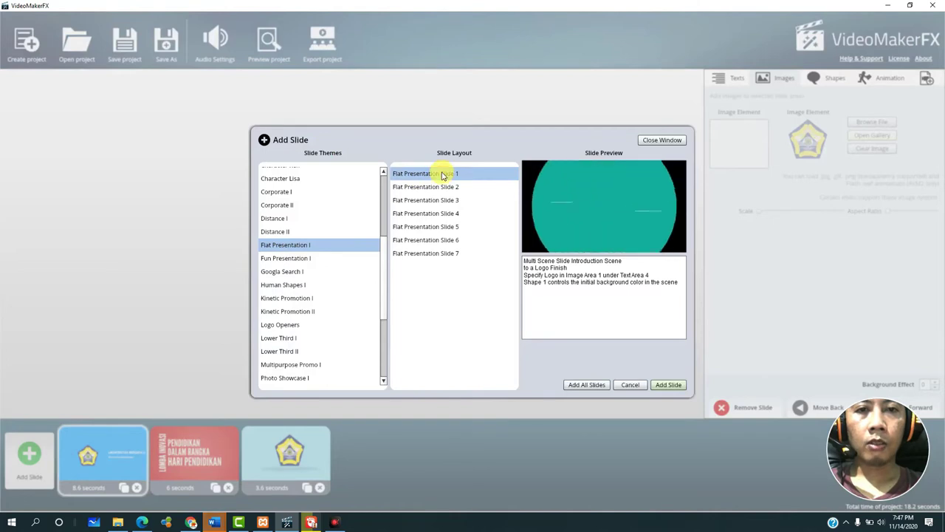
pyautogui.click(670, 386)
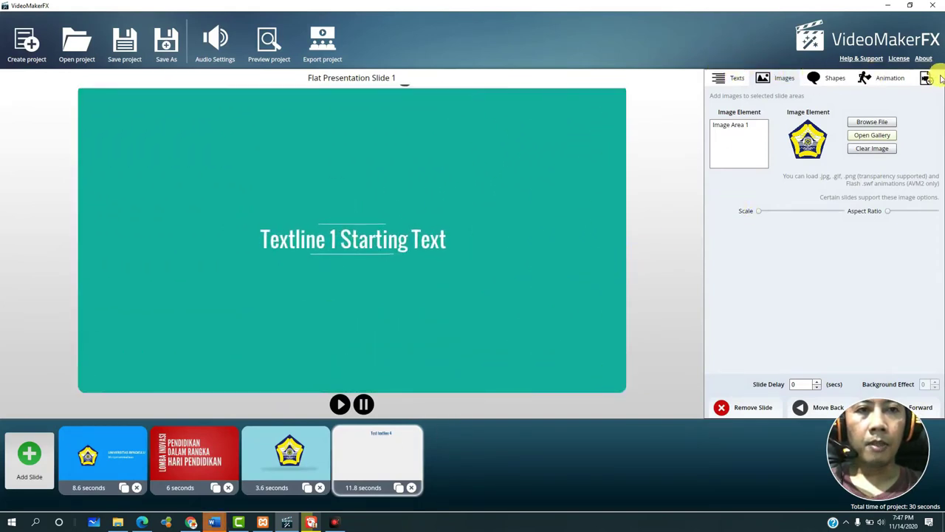
# - Replace Text Area 1's placeholder text with DENGAN TEMA
pyautogui.click(724, 80)
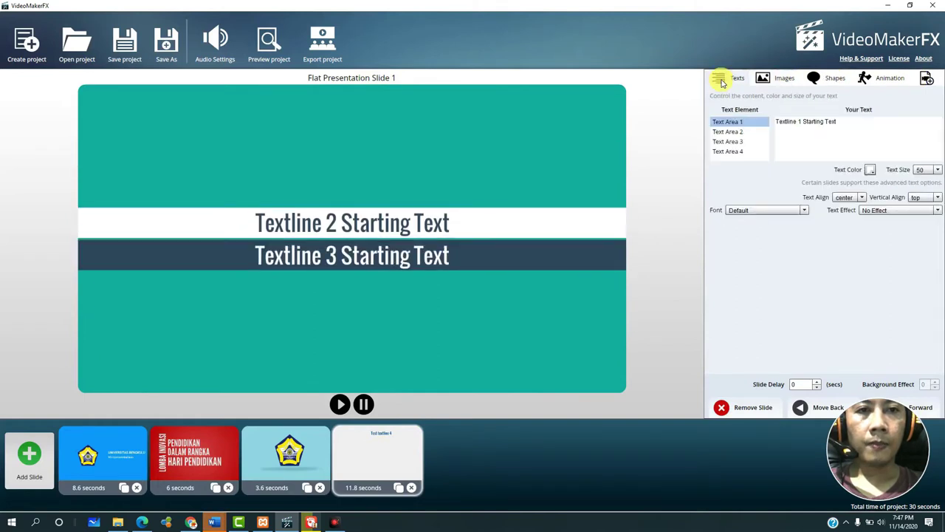
pyautogui.click(725, 132)
pyautogui.click(724, 141)
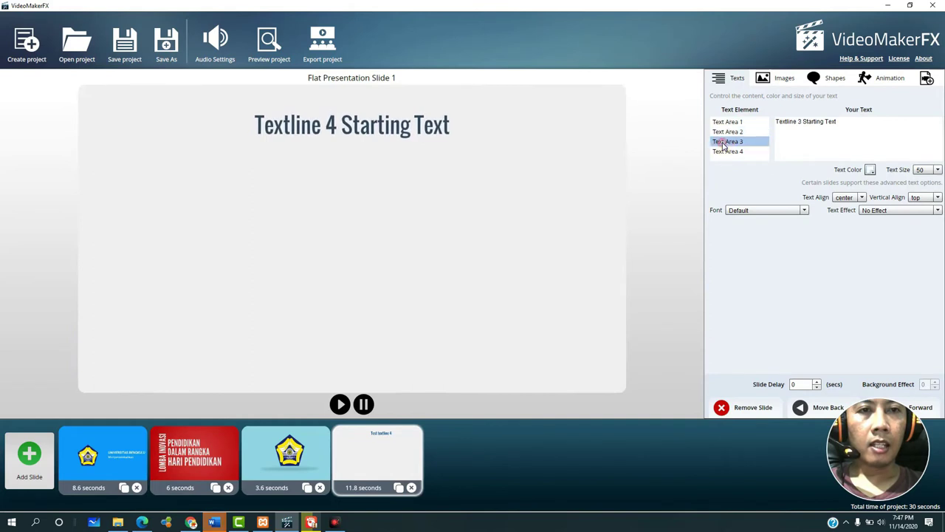
pyautogui.click(722, 151)
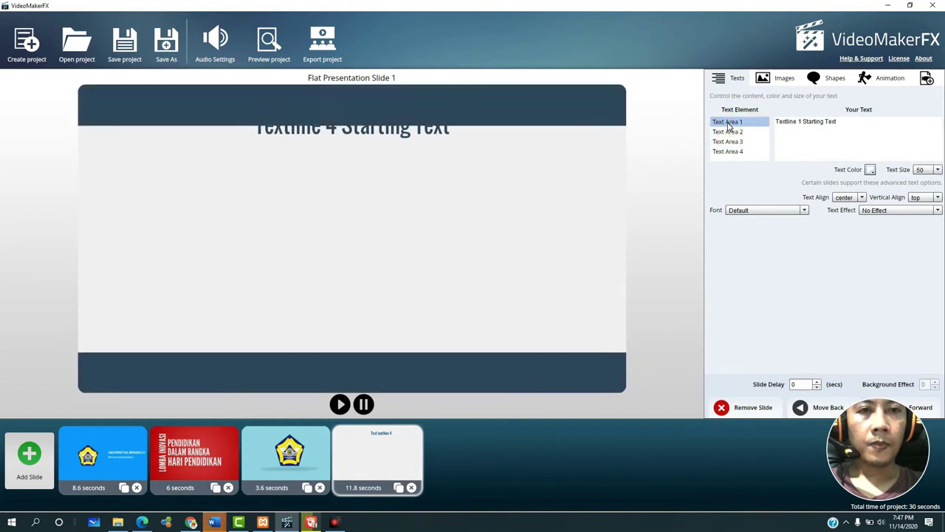
pyautogui.click(727, 123)
pyautogui.moveTo(851, 127); pyautogui.dragTo(776, 127)
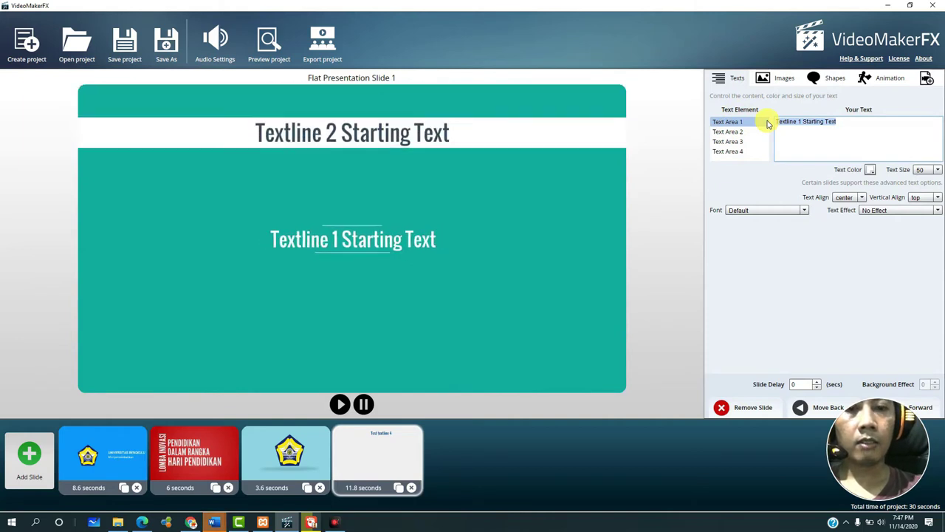
pyautogui.press('BackSpace')
pyautogui.press('BackSpace')
pyautogui.press('BackSpace')
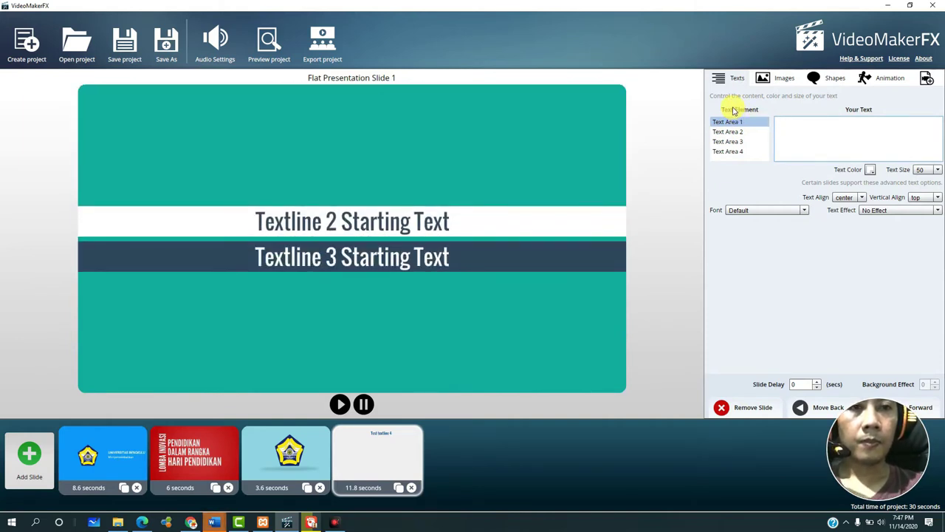
pyautogui.write('dEN')
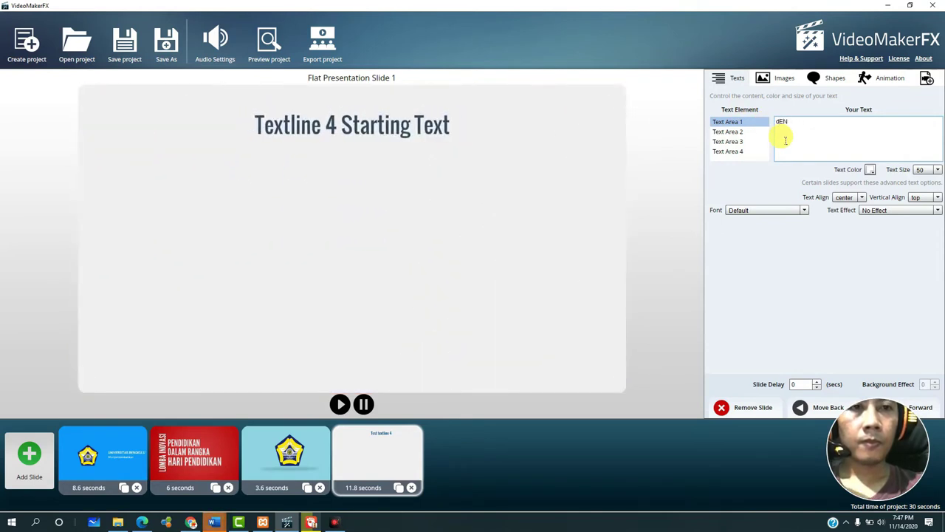
pyautogui.write('GANDe')
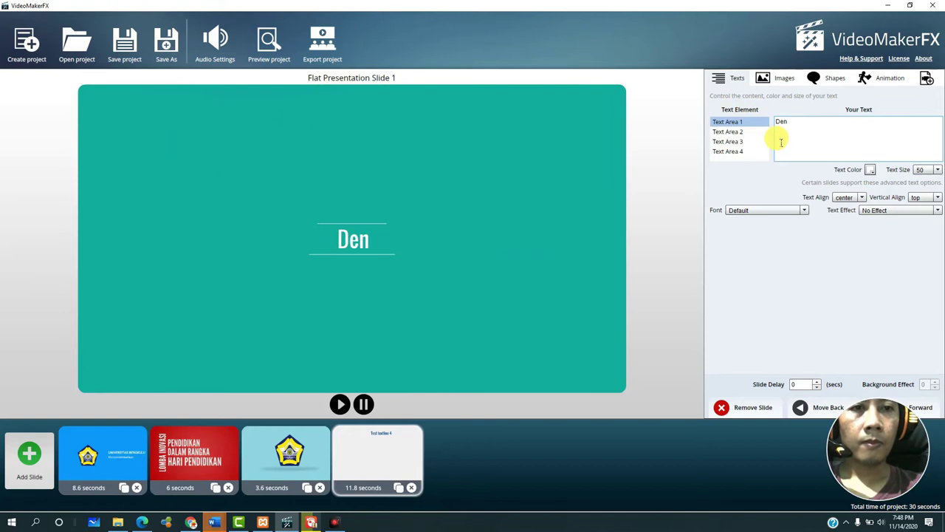
pyautogui.write('NGAN TEMA')
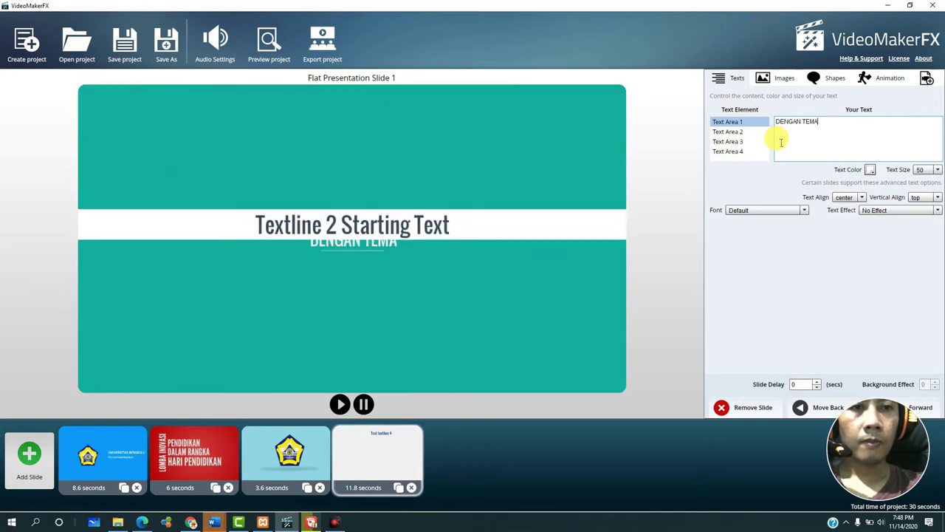
# - Set Text Area 2's text to INOVASI PEMBELAJARAN
pyautogui.click(728, 133)
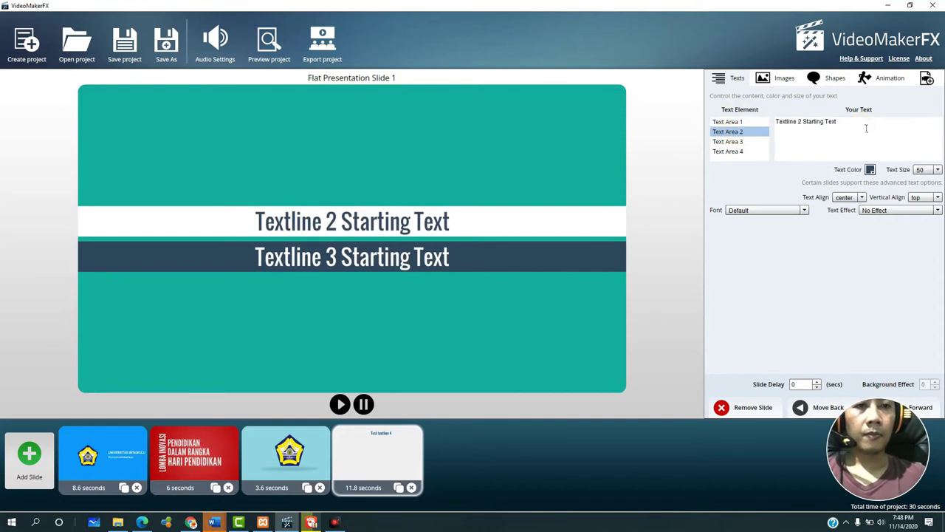
pyautogui.click(763, 129)
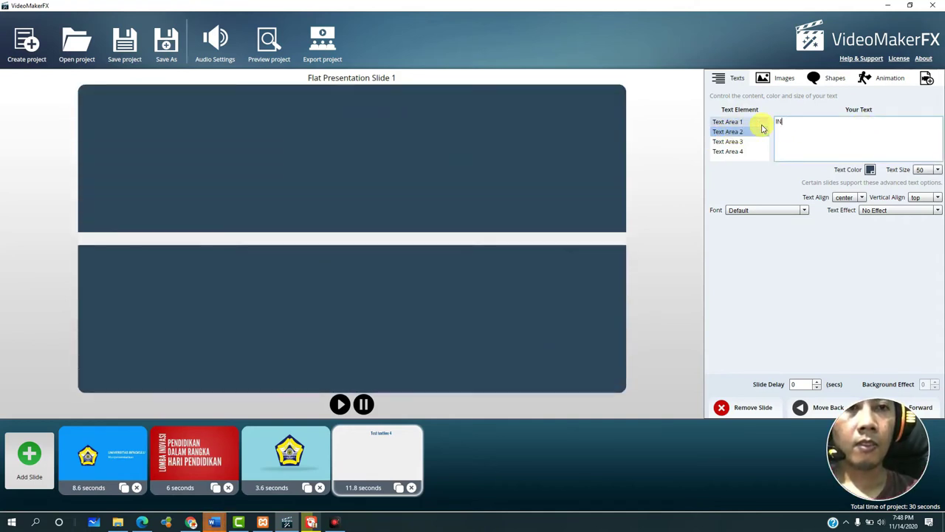
pyautogui.press('BackSpace')
pyautogui.press('BackSpace')
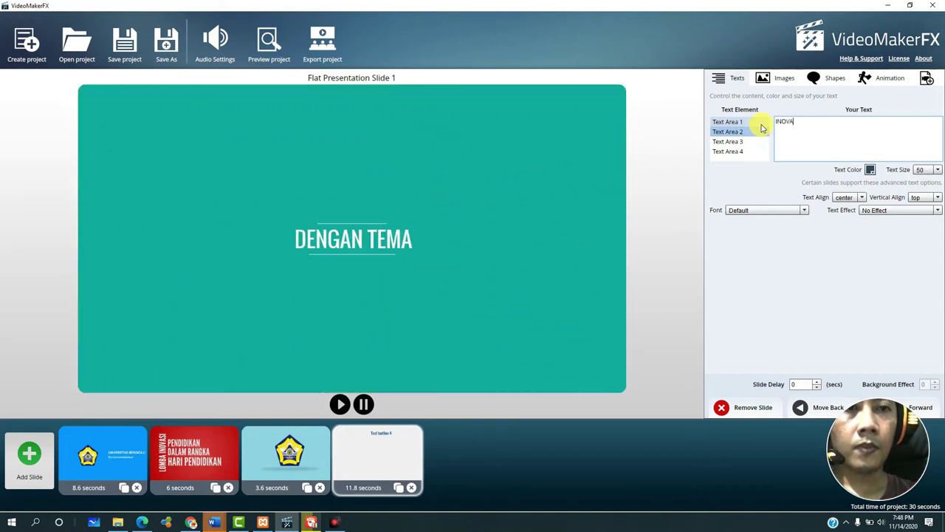
pyautogui.write('INOVASI PE')
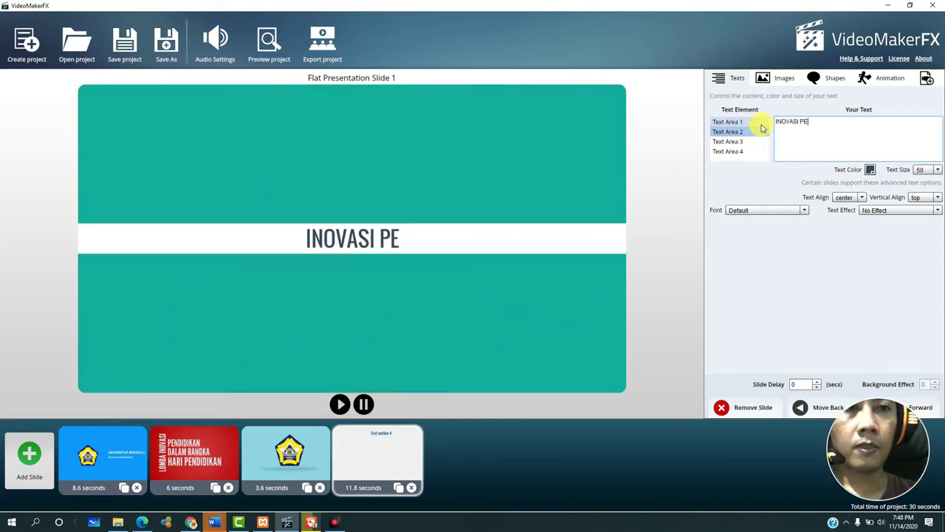
pyautogui.write('MBELAJARAN INOV')
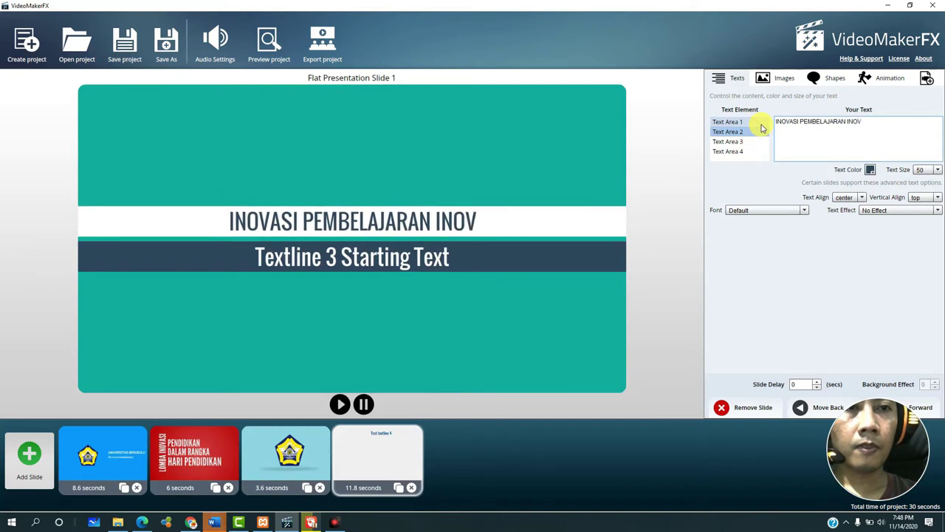
pyautogui.press('BackSpace')
pyautogui.press('BackSpace')
pyautogui.press('BackSpace')
pyautogui.press('BackSpace')
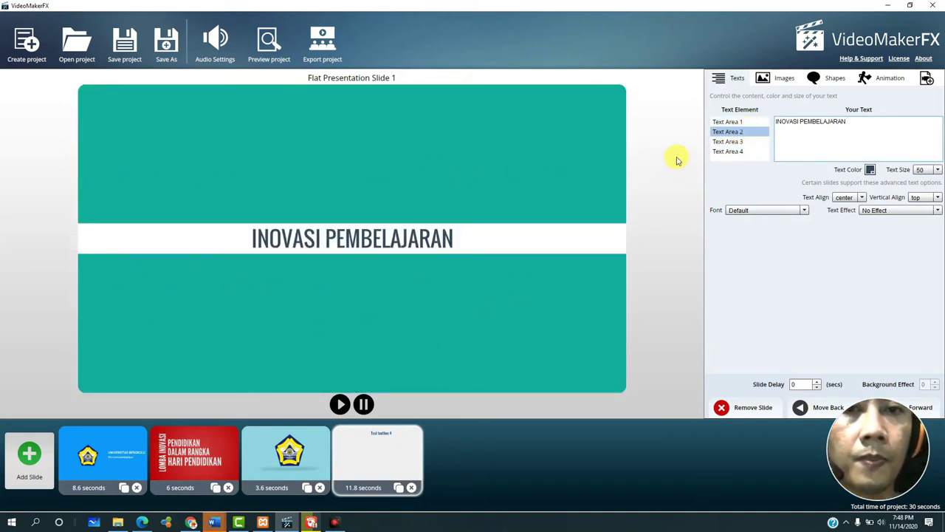
# - Replace Text Area 3's placeholder with DALAM RANGKA PROGRAM MERDEKA BELAJAR
pyautogui.click(735, 144)
pyautogui.click(848, 129)
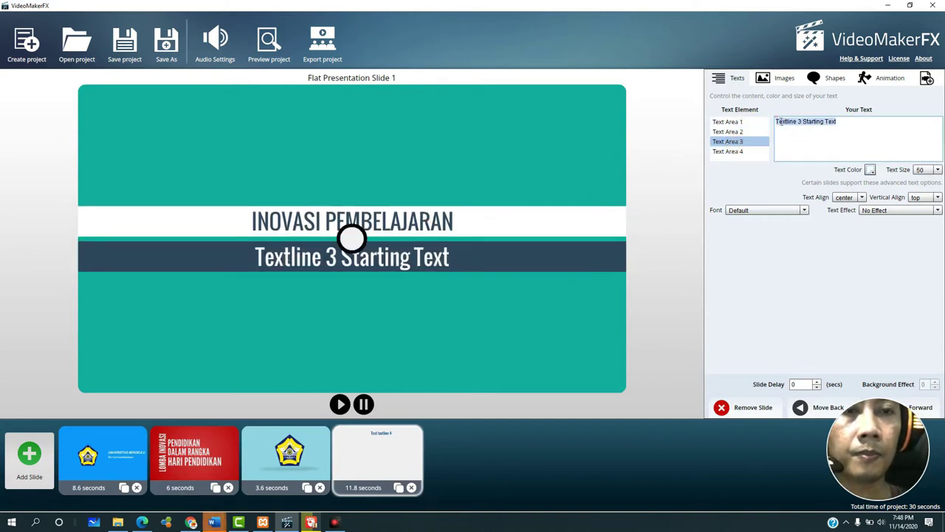
pyautogui.tripleClick(781, 123)
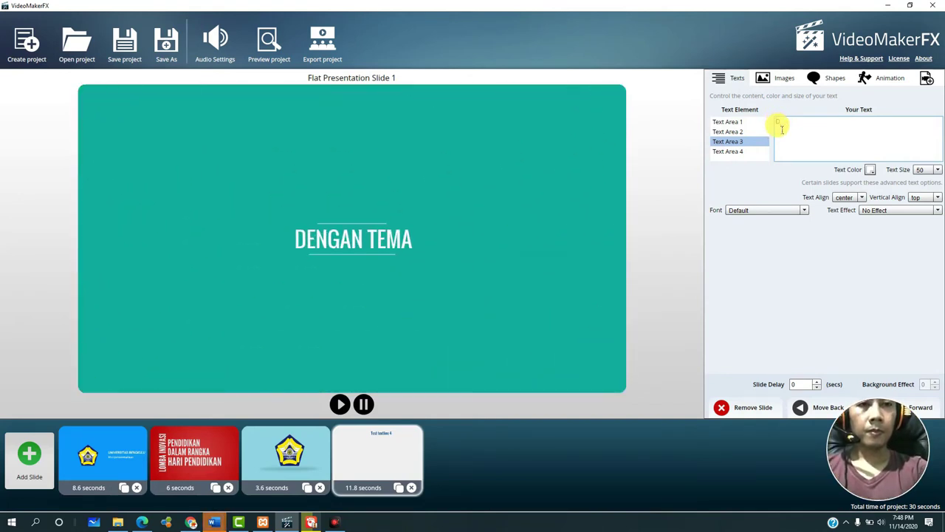
pyautogui.write('DALAM RANGK')
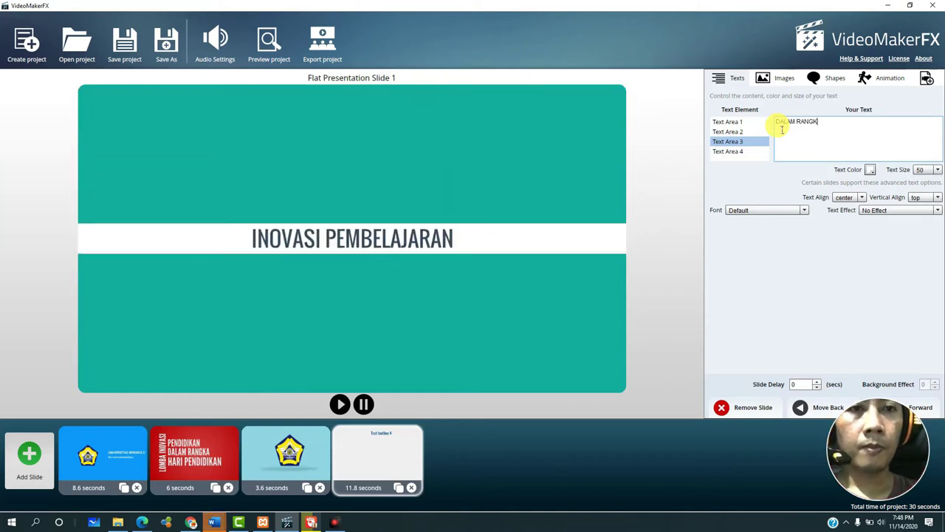
pyautogui.write('A')
pyautogui.write(' PROGRAM')
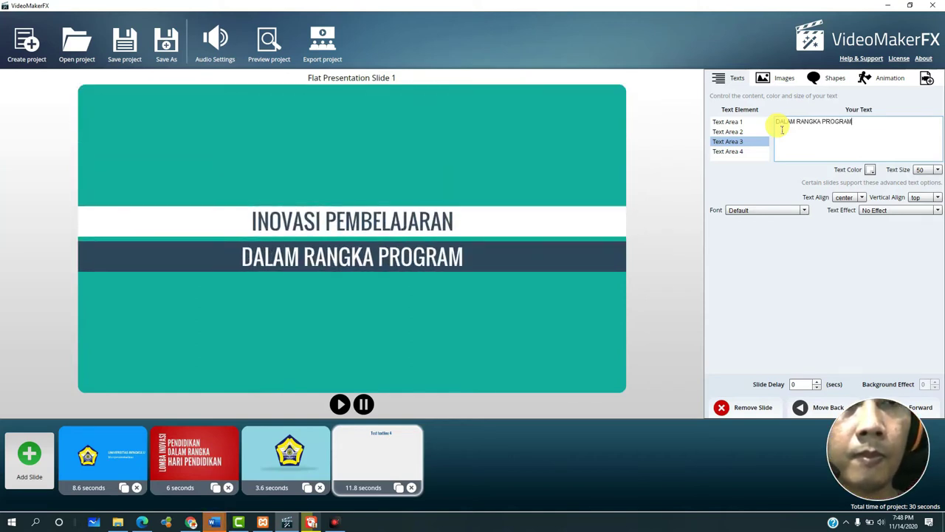
pyautogui.write(' MERDEKA BEL')
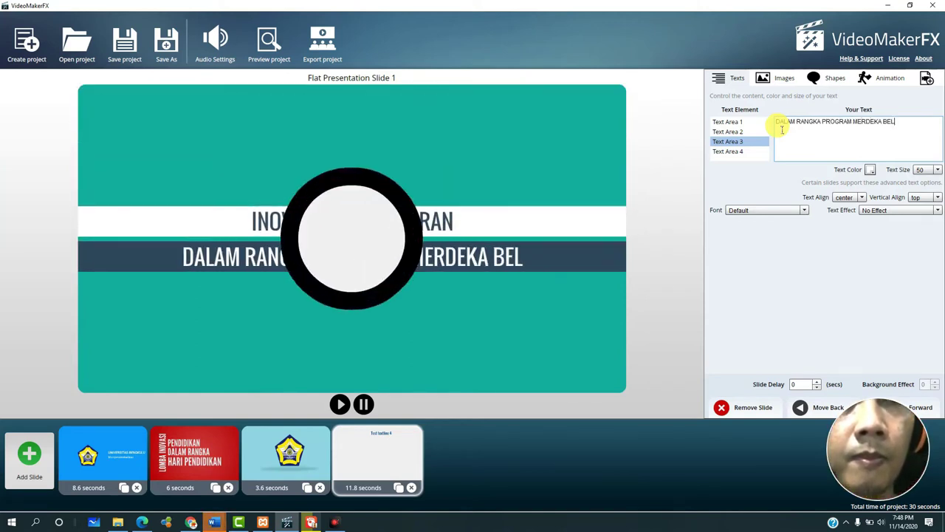
pyautogui.write('AJARA')
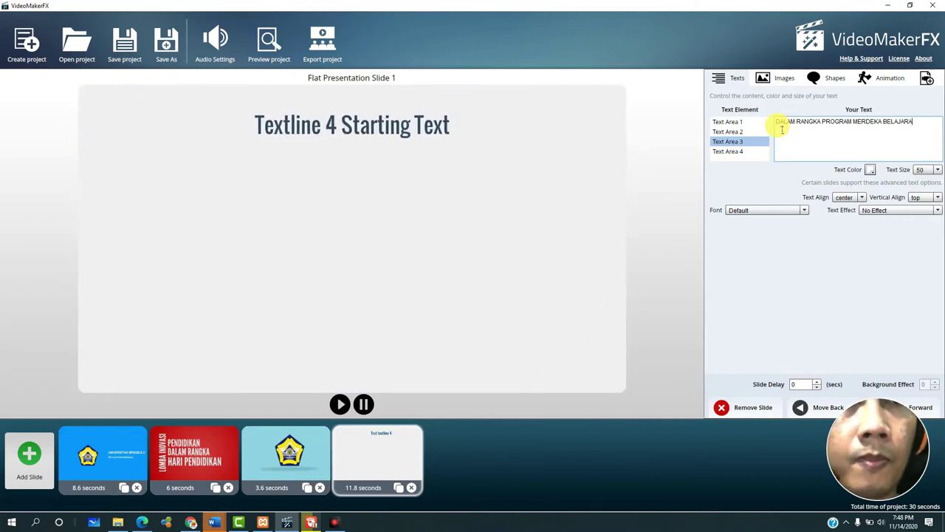
pyautogui.press('BackSpace')
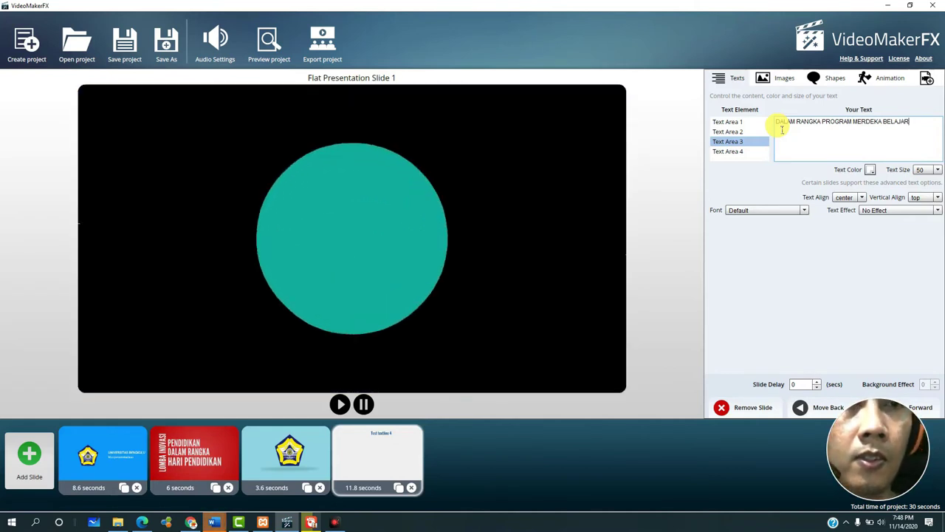
# - Review the first three text lines, then select Text Area 4's placeholder text
pyautogui.click(737, 123)
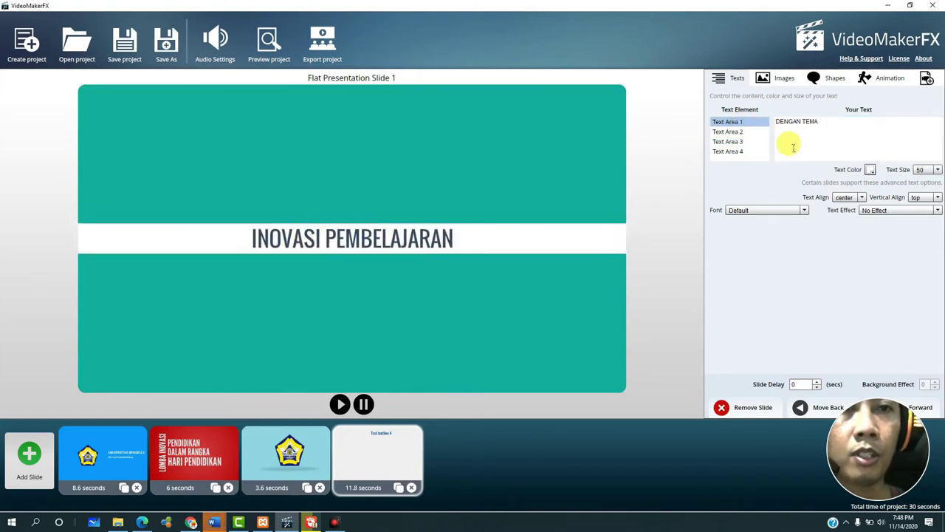
pyautogui.click(737, 132)
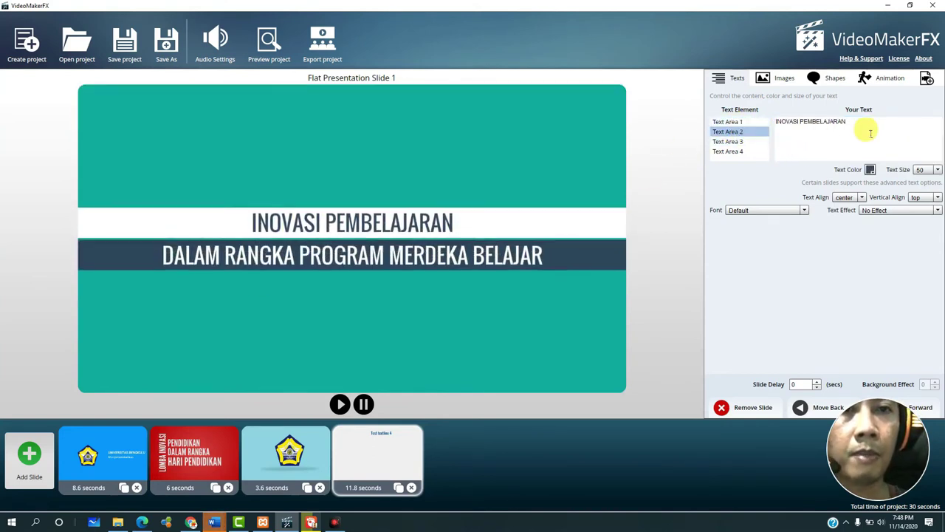
pyautogui.click(734, 143)
pyautogui.click(807, 127)
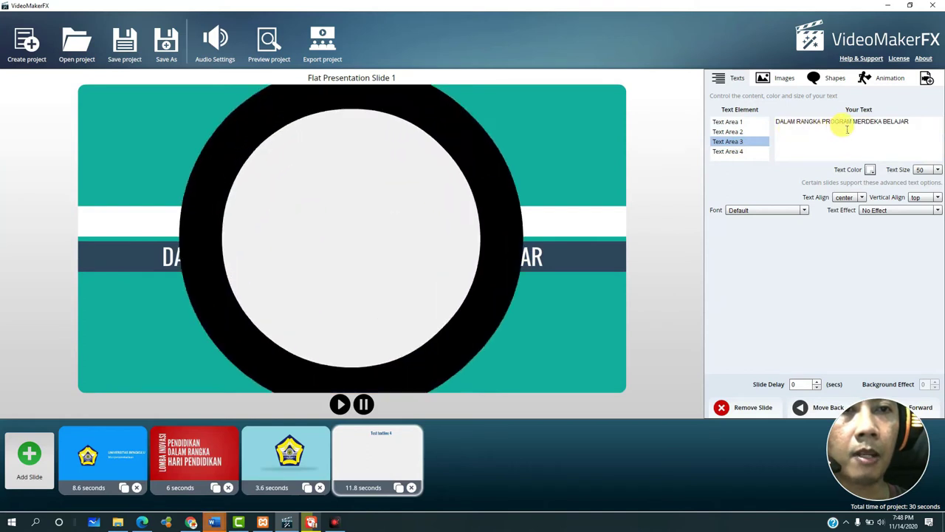
pyautogui.click(728, 152)
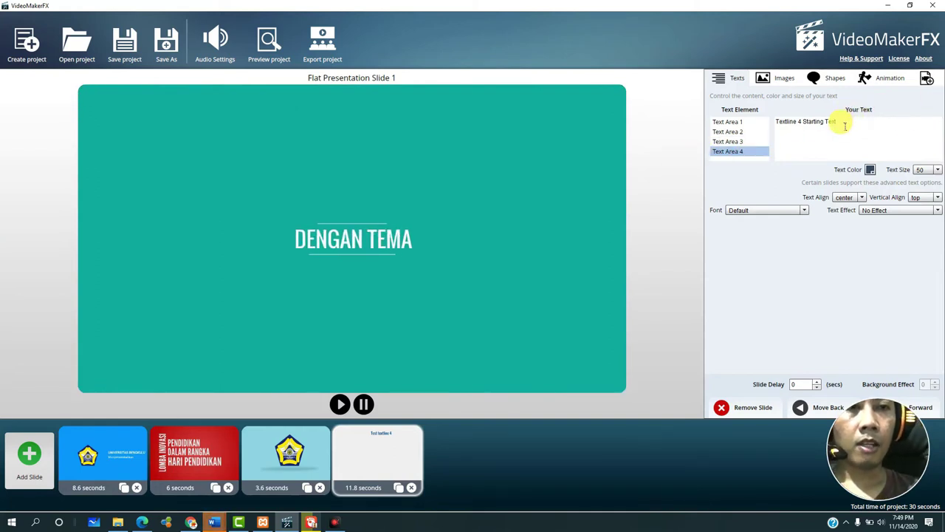
pyautogui.moveTo(809, 127); pyautogui.dragTo(776, 123)
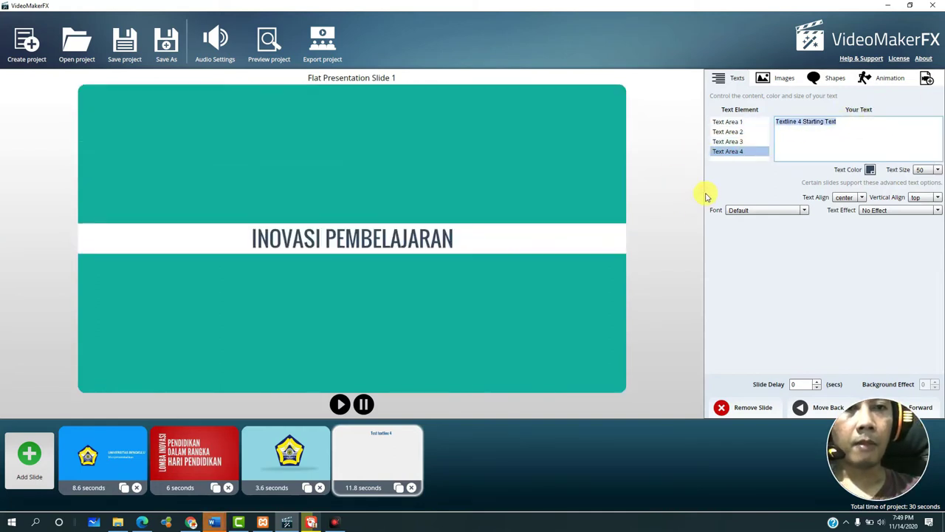
pyautogui.click(311, 522)
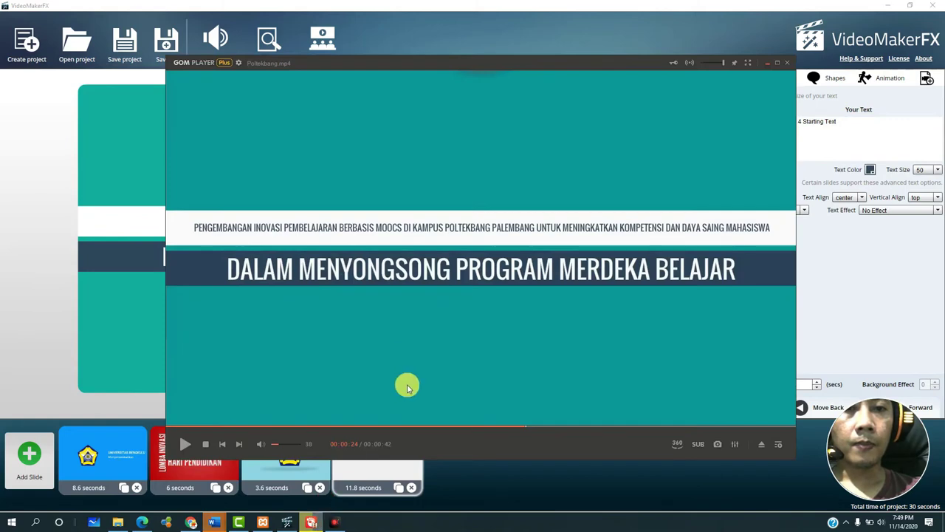
pyautogui.click(190, 444)
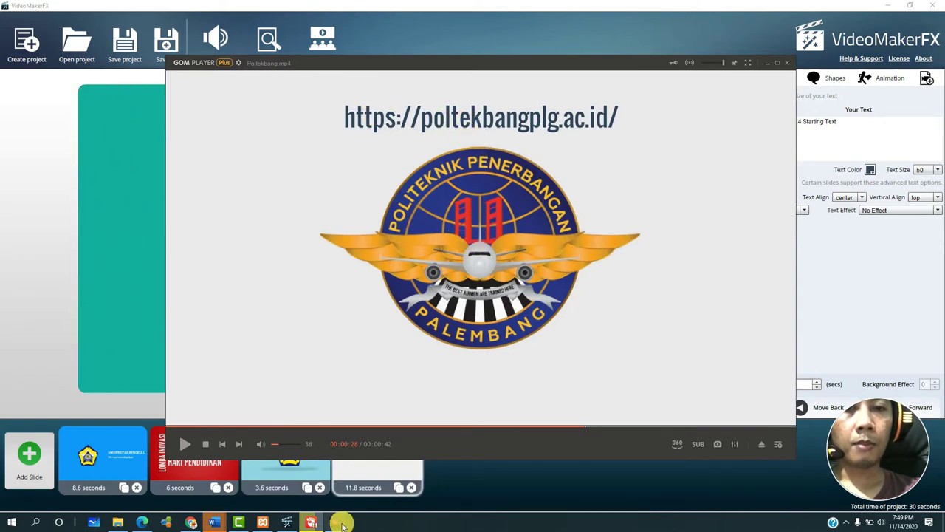
pyautogui.click(480, 480)
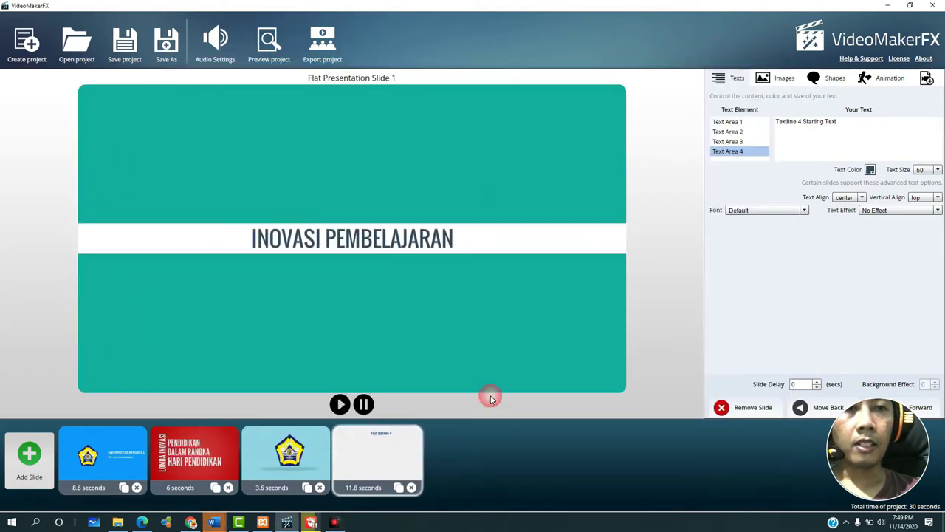
pyautogui.click(860, 126)
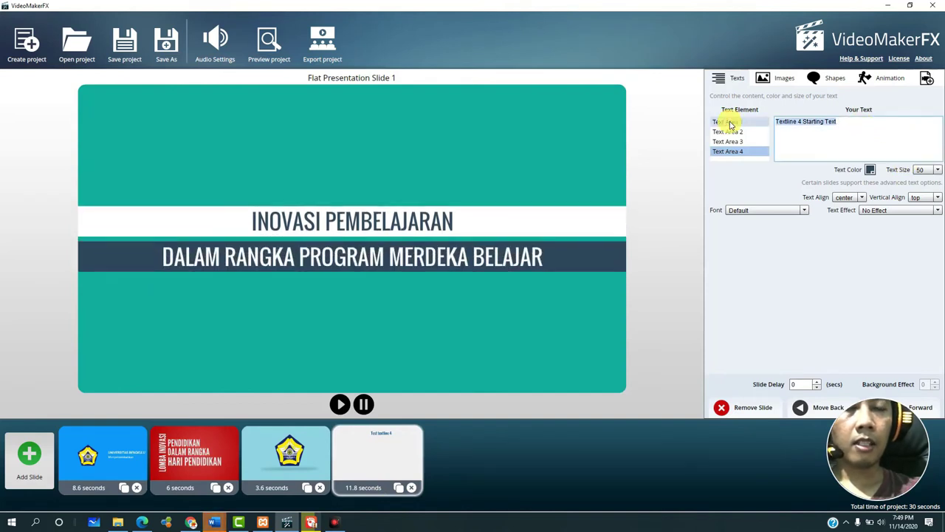
pyautogui.write('HTTP')
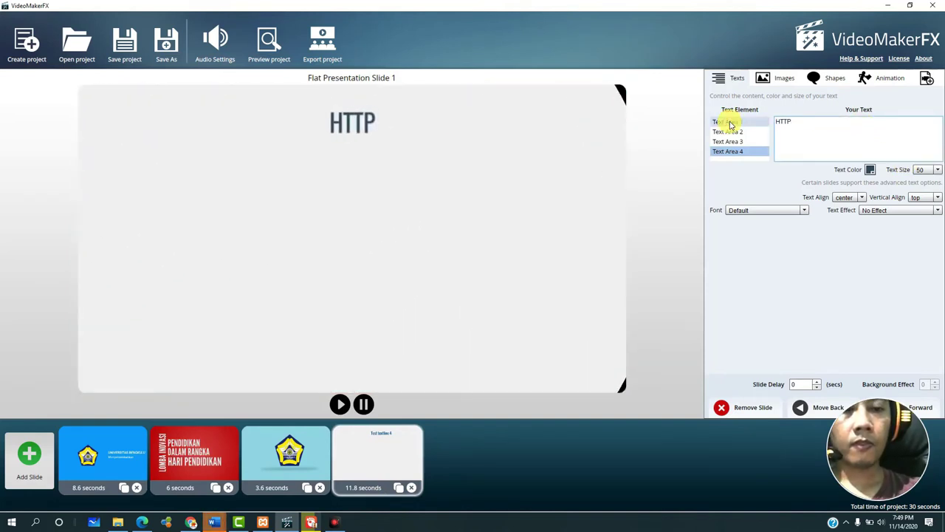
pyautogui.write('://UNIB')
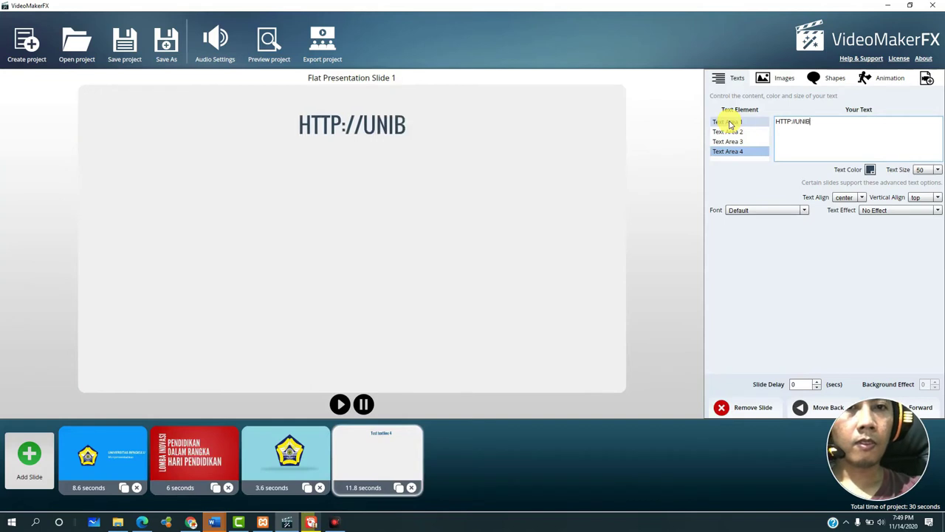
pyautogui.write('.AC.ID')
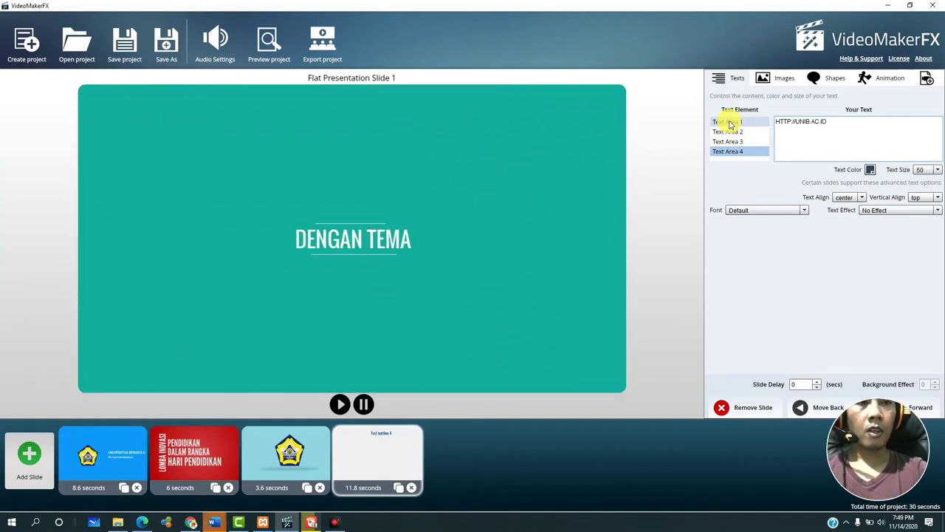
pyautogui.moveTo(810, 124); pyautogui.dragTo(822, 134)
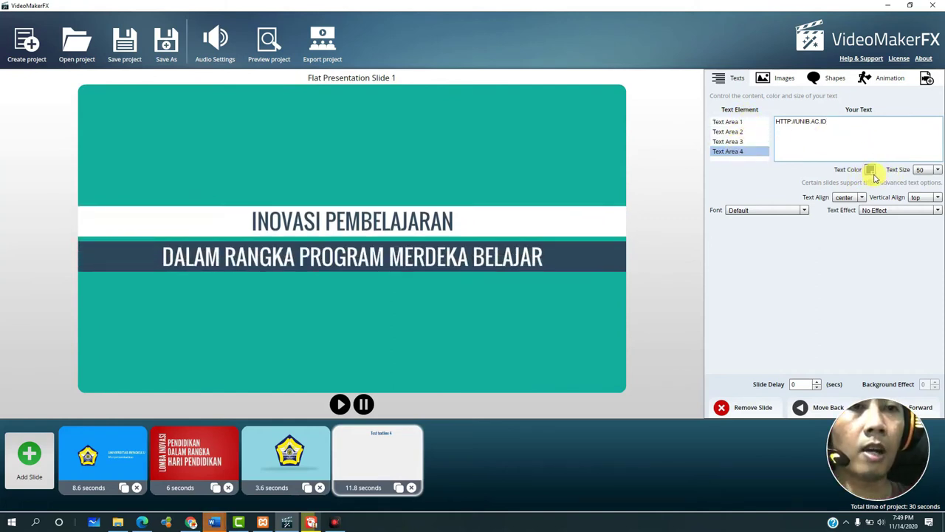
pyautogui.click(871, 172)
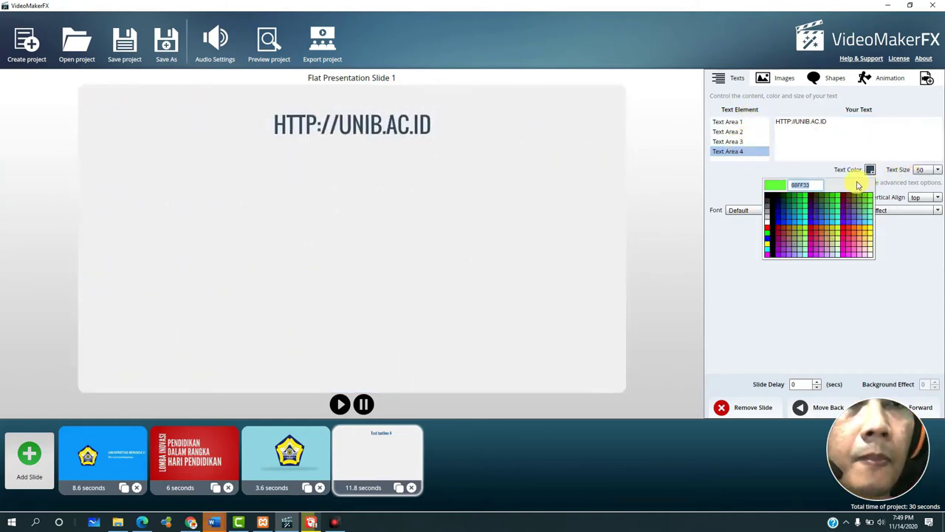
pyautogui.click(910, 169)
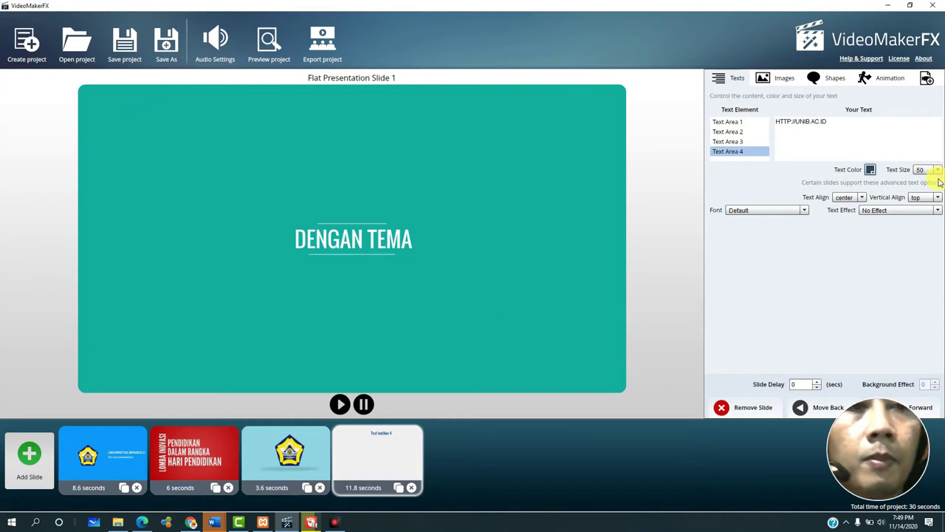
# - Set the URL text size to 45, then 30, and glance at the GOM Player reference video
pyautogui.click(936, 171)
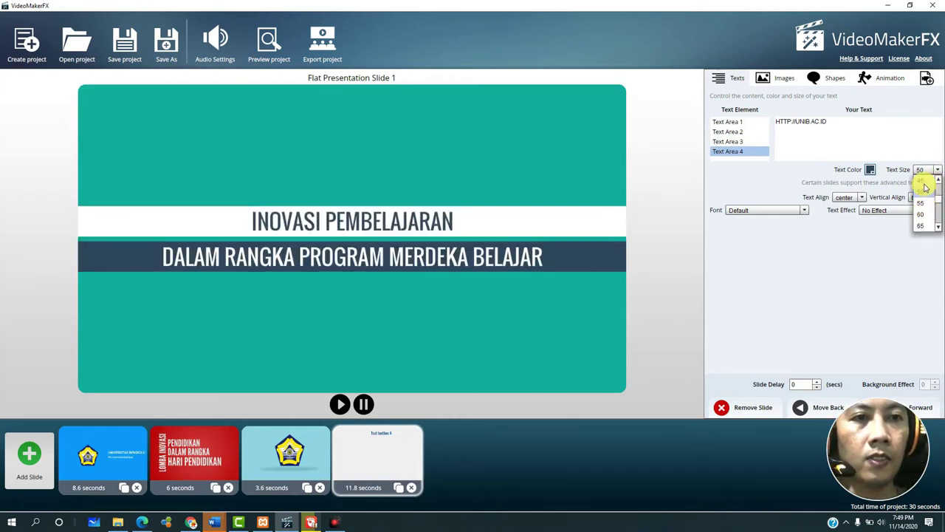
pyautogui.click(923, 181)
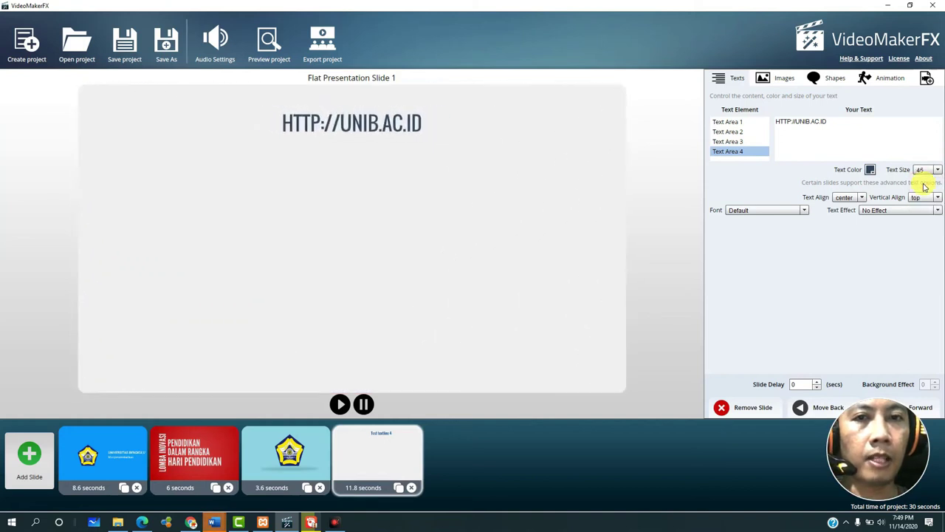
pyautogui.click(936, 170)
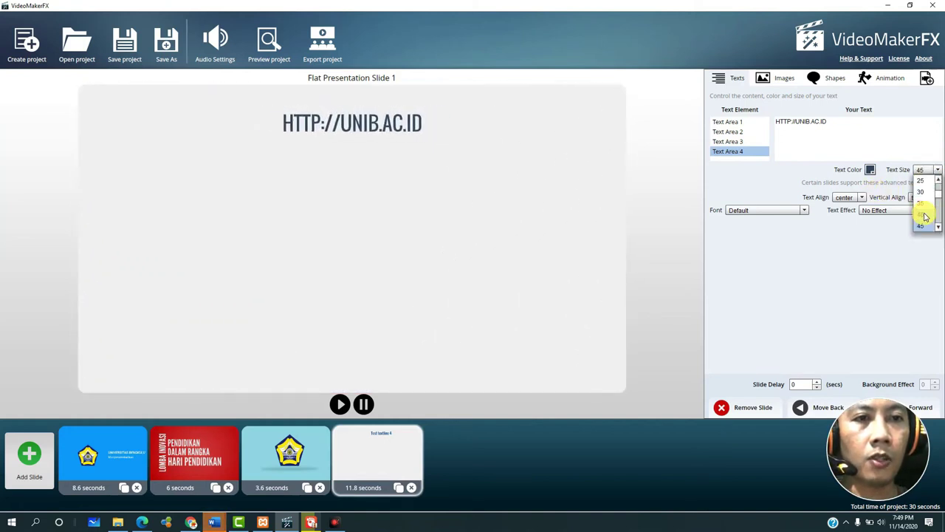
pyautogui.scroll(3, 924, 215)
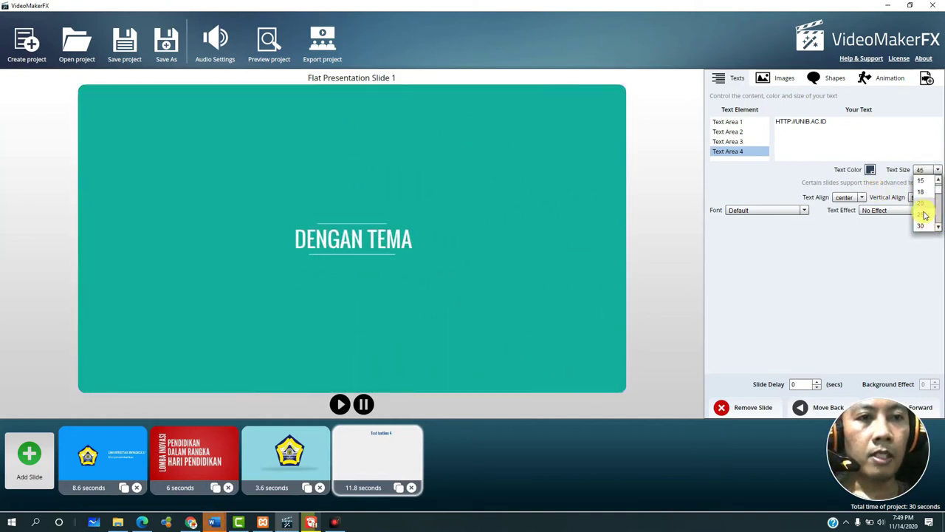
pyautogui.click(920, 226)
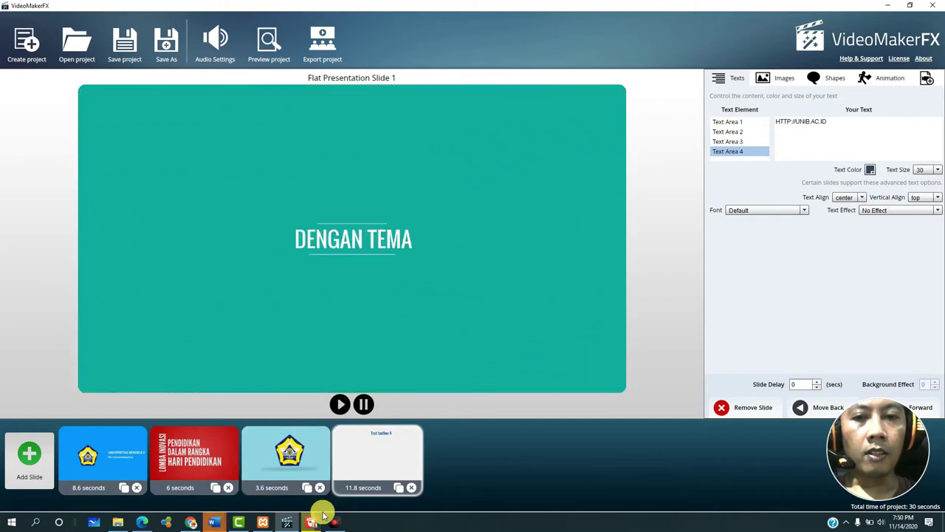
pyautogui.click(311, 522)
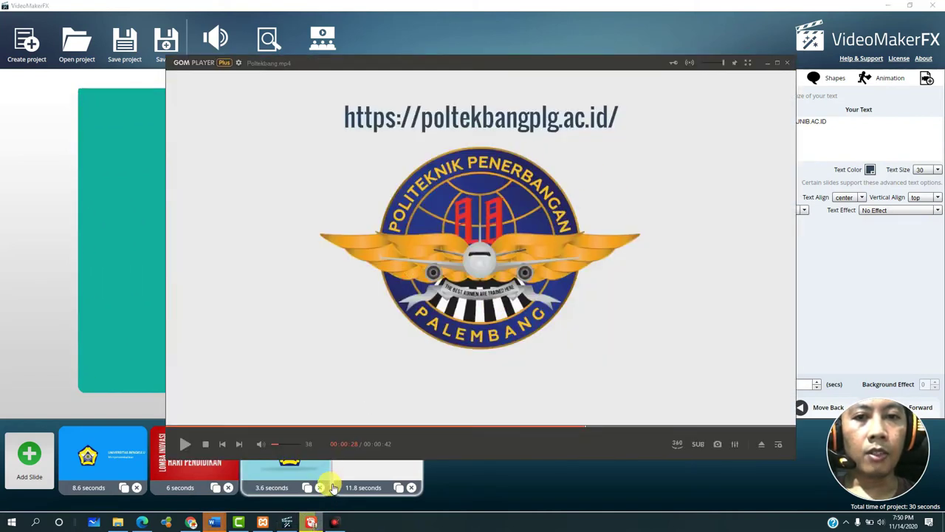
pyautogui.click(382, 473)
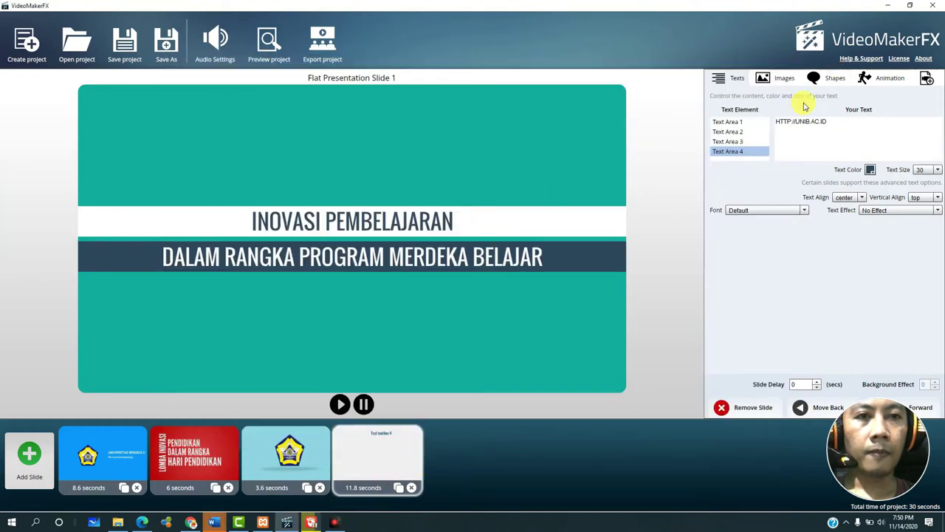
# - On Image Area 1, browse for an image and search Downloads for 'logo'
pyautogui.click(779, 79)
pyautogui.click(730, 129)
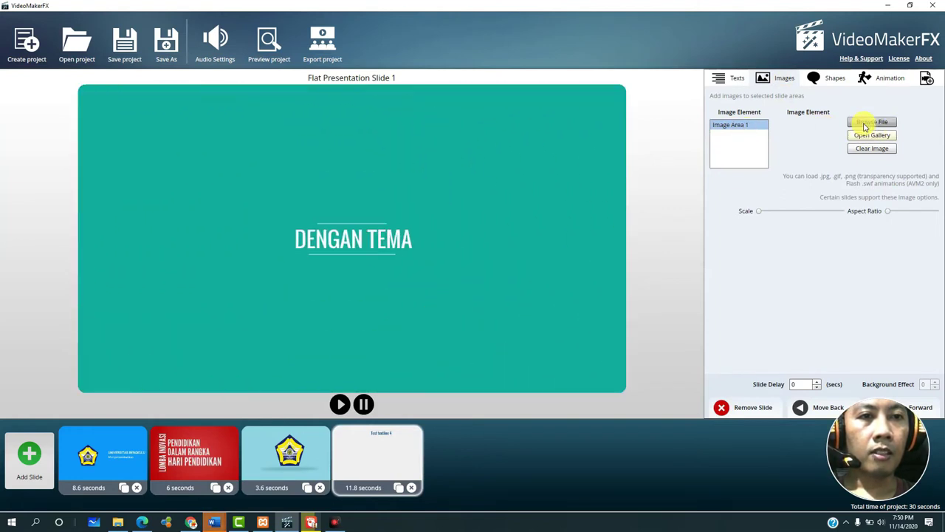
pyautogui.click(866, 124)
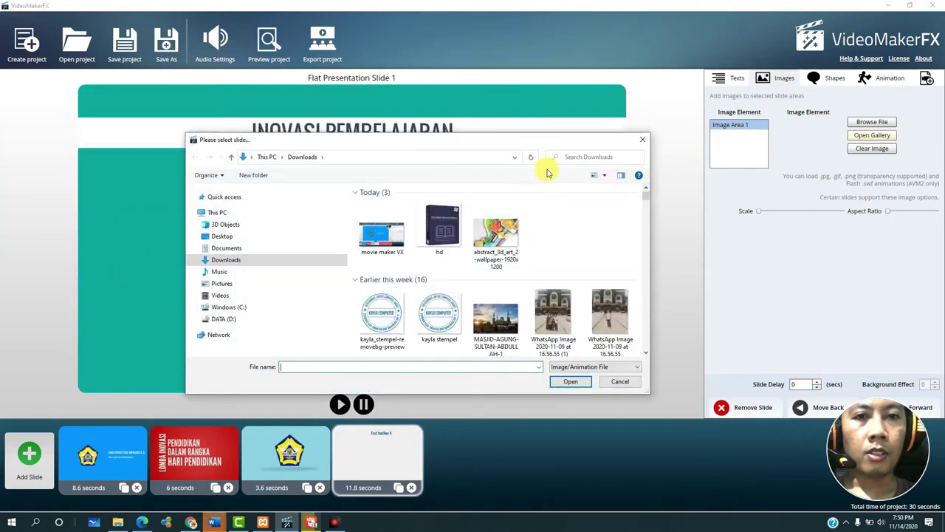
pyautogui.click(574, 157)
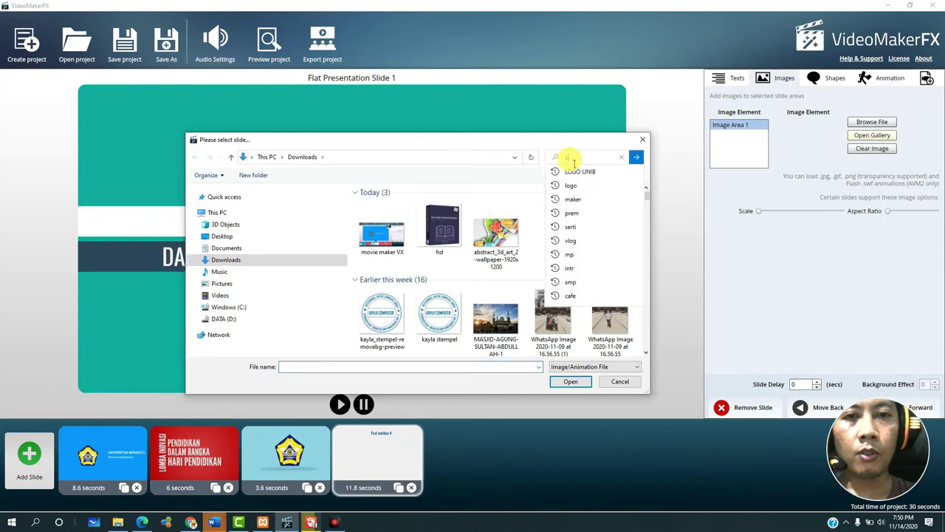
pyautogui.write('logo')
pyautogui.press('Return')
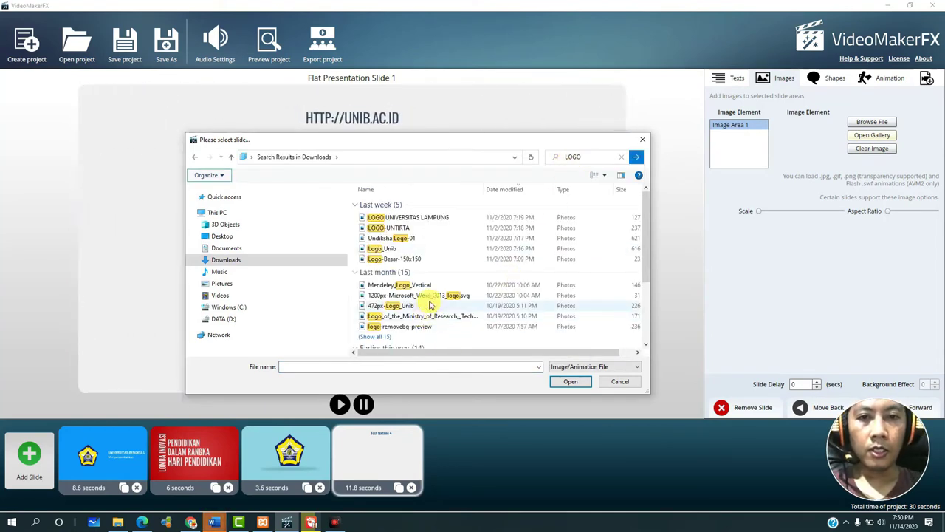
pyautogui.scroll(-3, 444, 290)
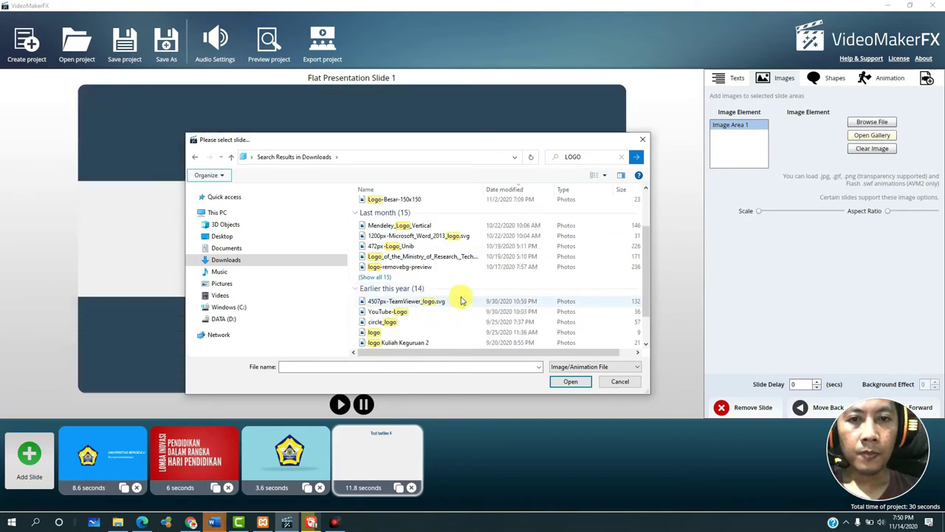
pyautogui.scroll(2, 461, 299)
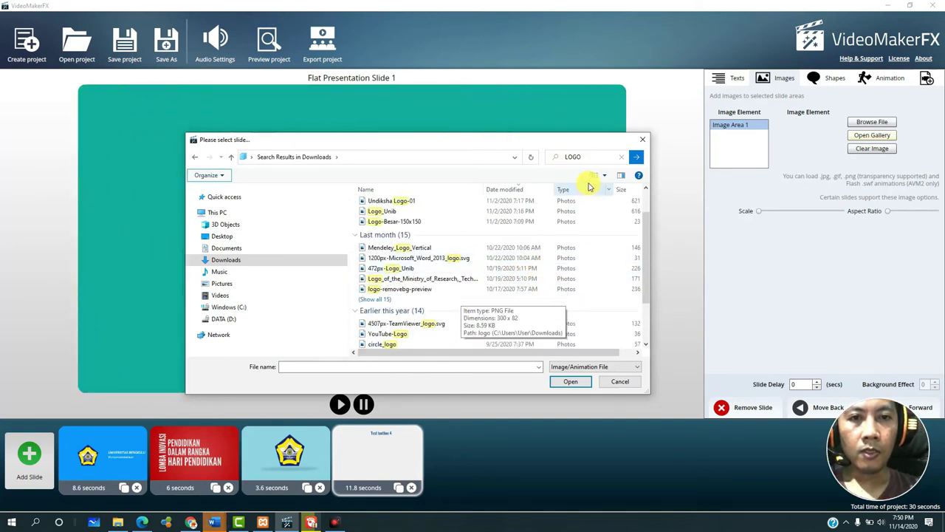
# - Narrow the search with 'POL' and load the Revisi Logo Poltekbangplg_040520 (1) image
pyautogui.click(594, 161)
pyautogui.click(598, 161)
pyautogui.write('POL')
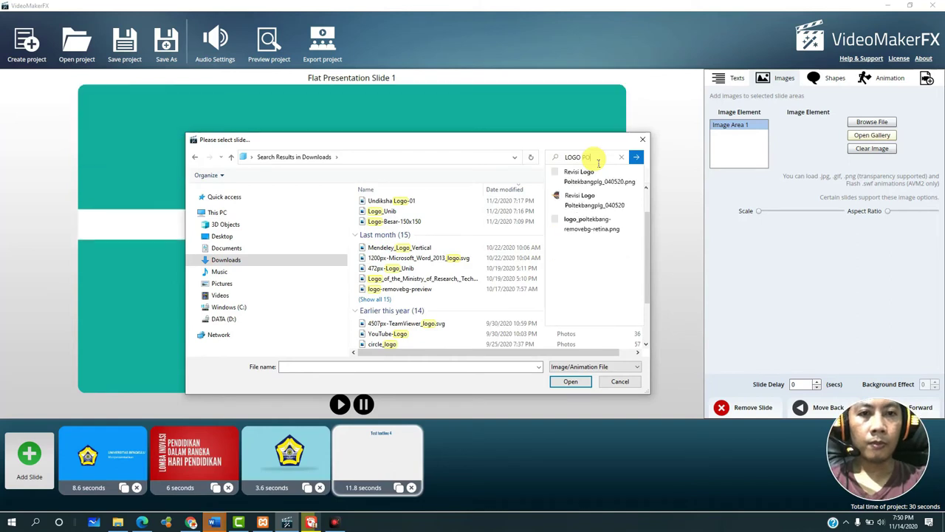
pyautogui.press('Return')
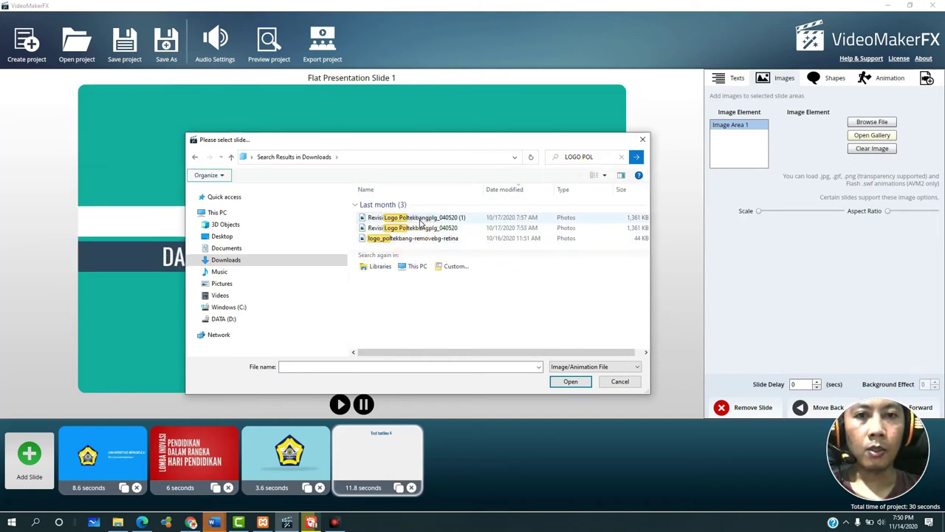
pyautogui.click(417, 218)
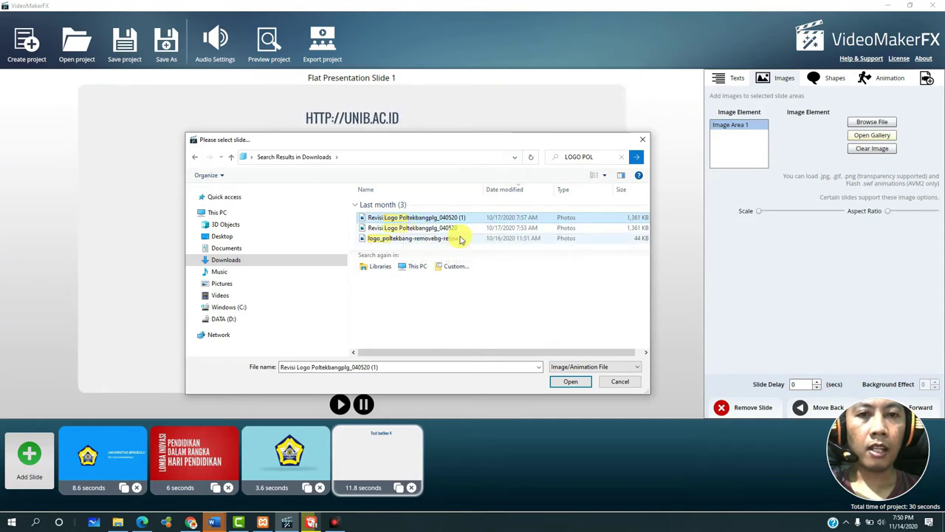
pyautogui.click(569, 382)
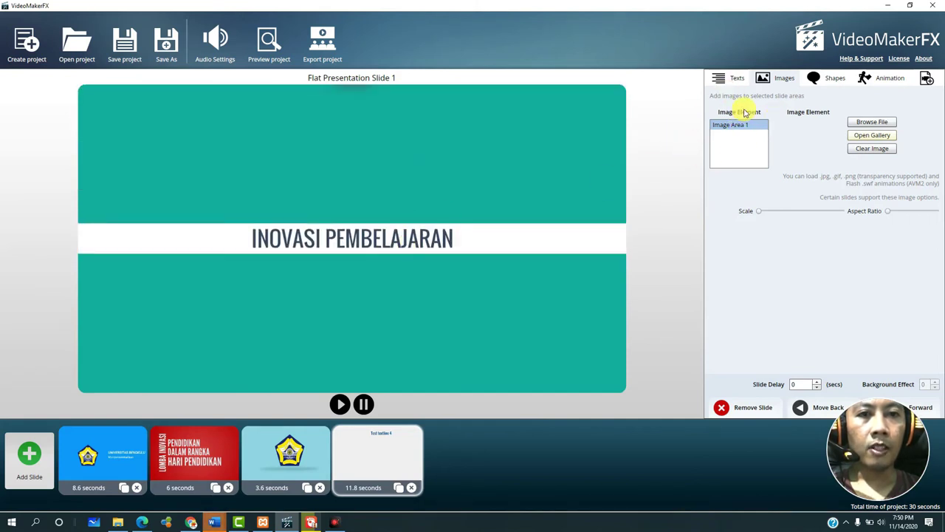
# - Check the text lines, then replace the image with Logo_Unib found by searching 'UNIB'
pyautogui.click(730, 77)
pyautogui.click(742, 133)
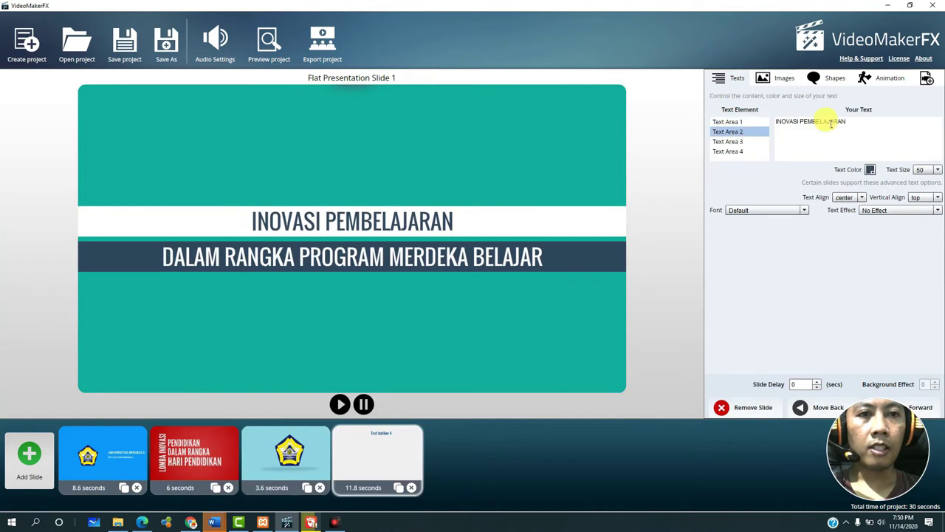
pyautogui.click(727, 141)
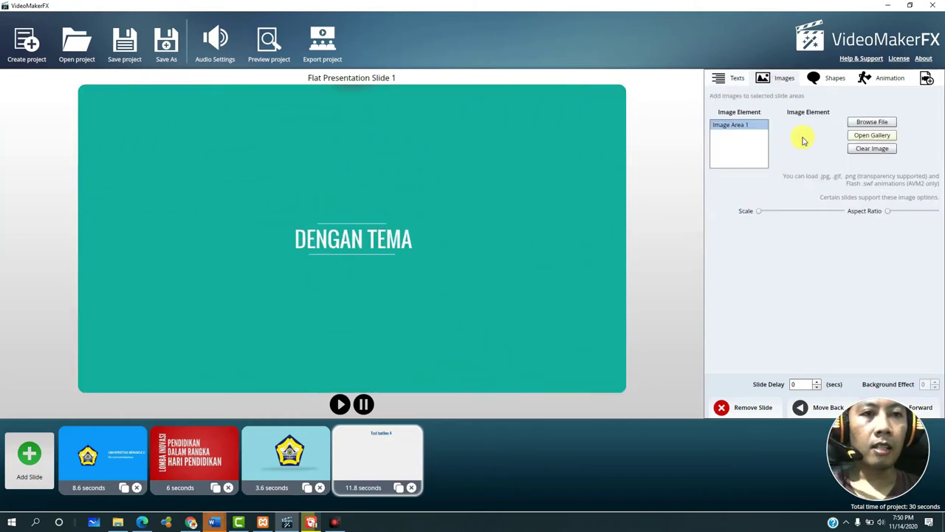
pyautogui.click(872, 122)
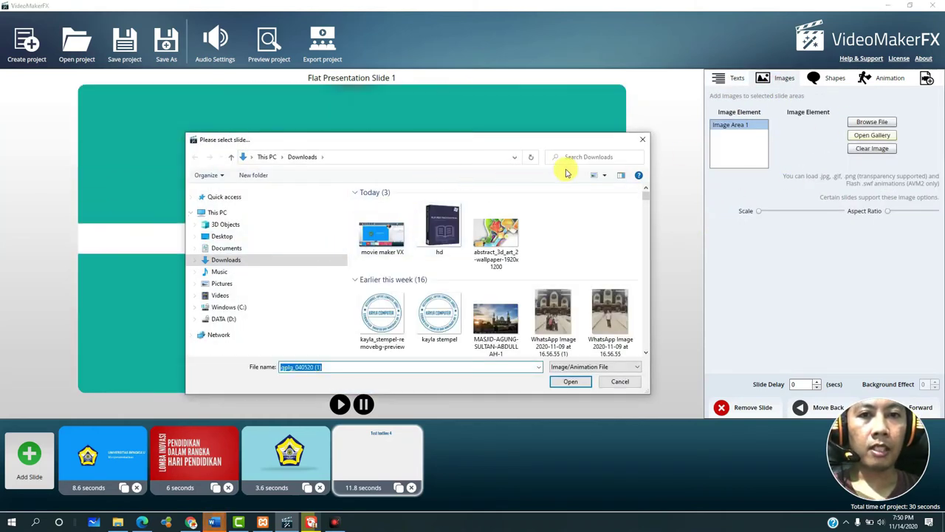
pyautogui.click(587, 162)
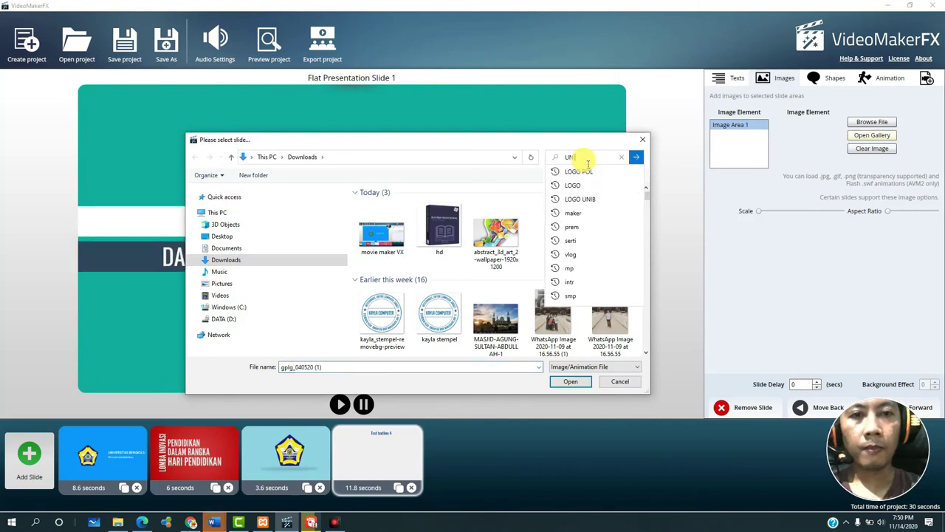
pyautogui.write('UNIB')
pyautogui.press('Return')
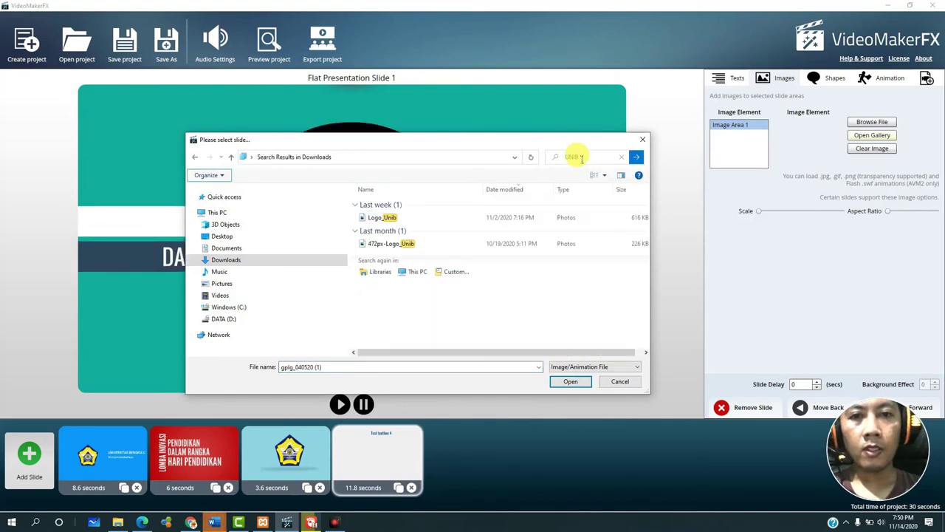
pyautogui.click(408, 219)
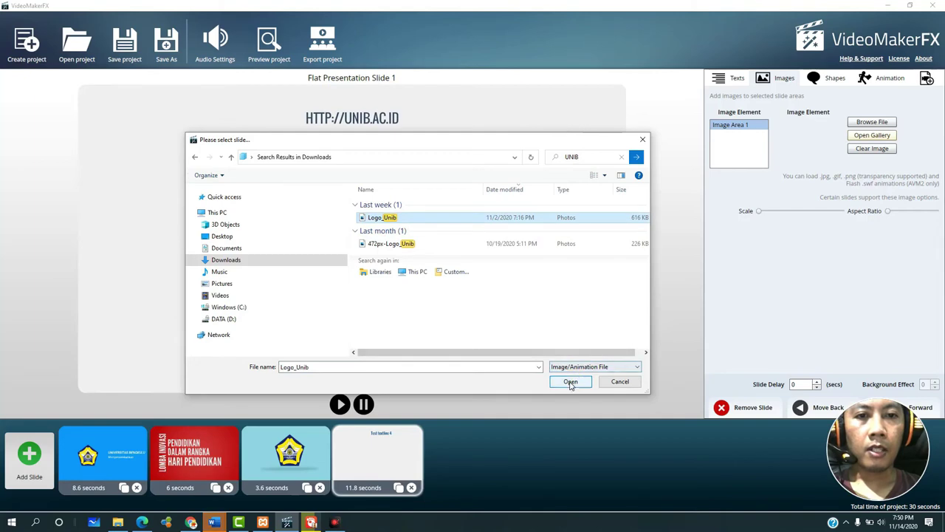
pyautogui.click(570, 382)
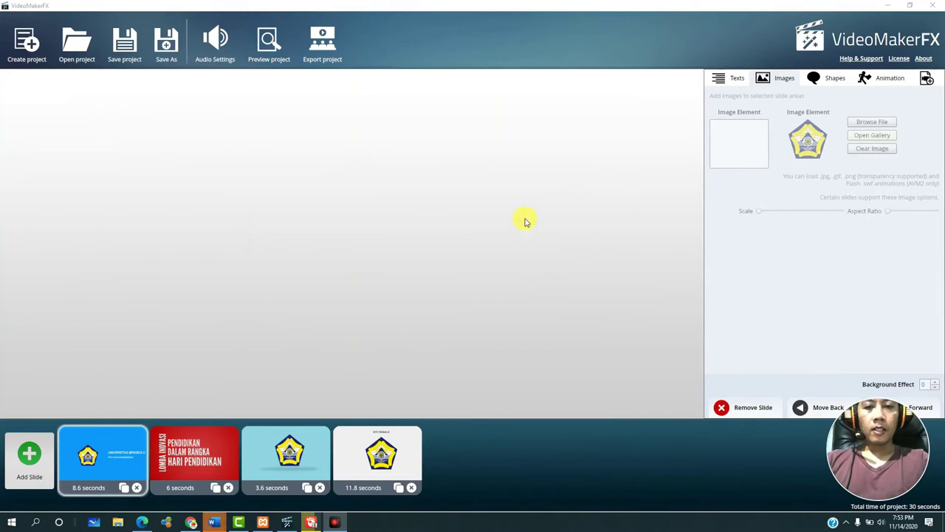
pyautogui.click(311, 522)
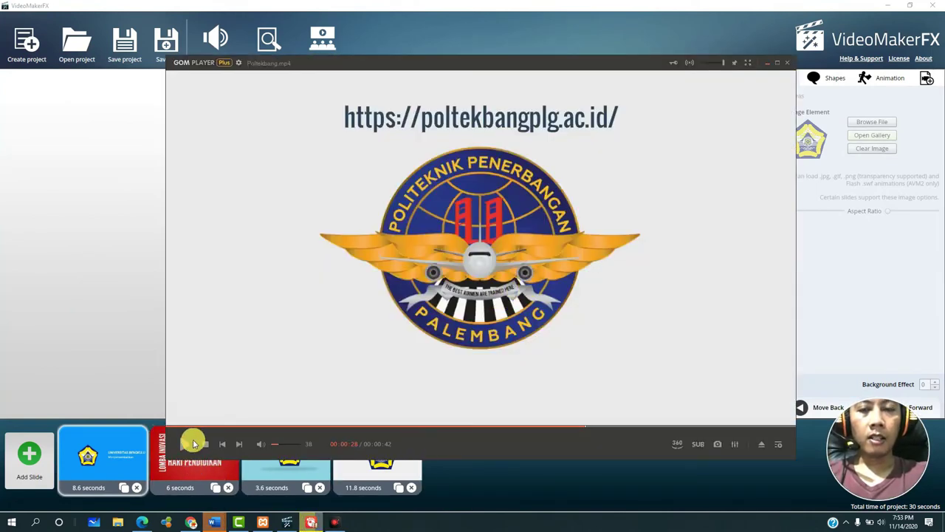
pyautogui.click(185, 445)
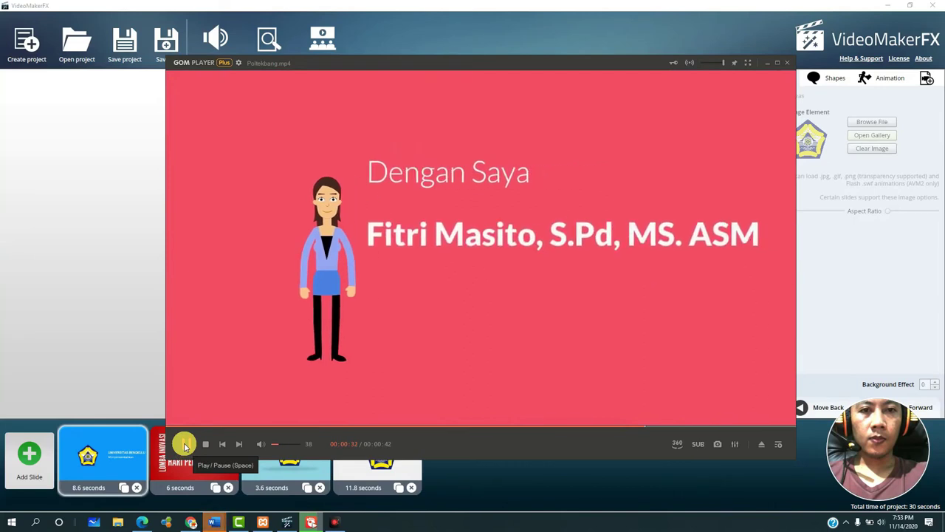
pyautogui.click(186, 445)
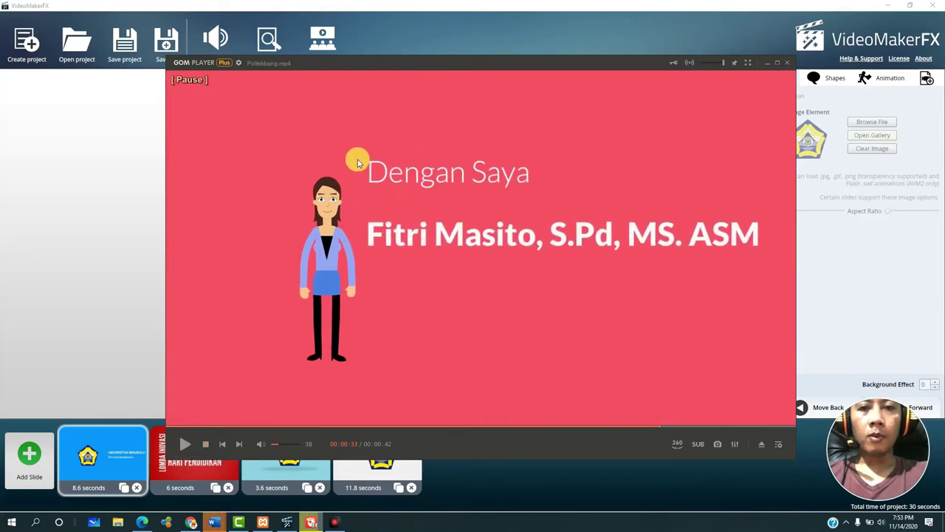
pyautogui.click(768, 64)
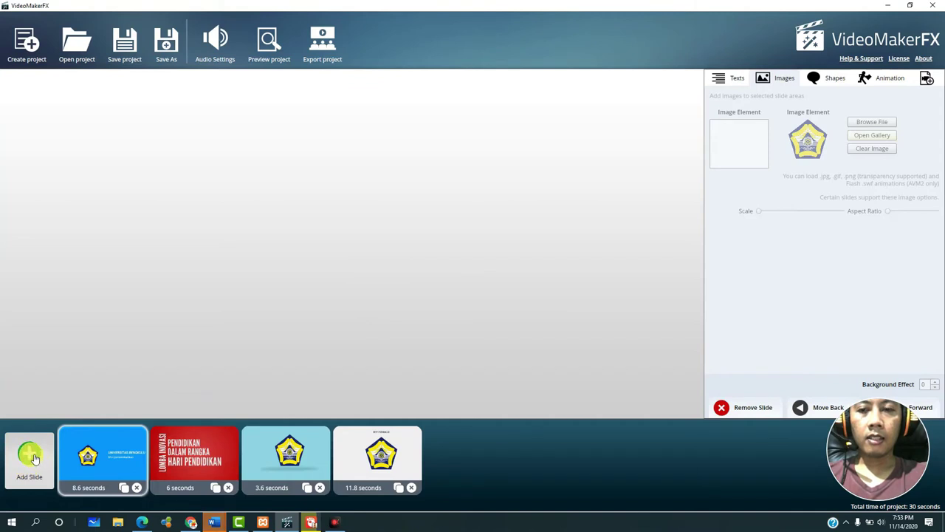
# - Start adding a slide and preview the Character Anna theme's layouts
pyautogui.click(31, 455)
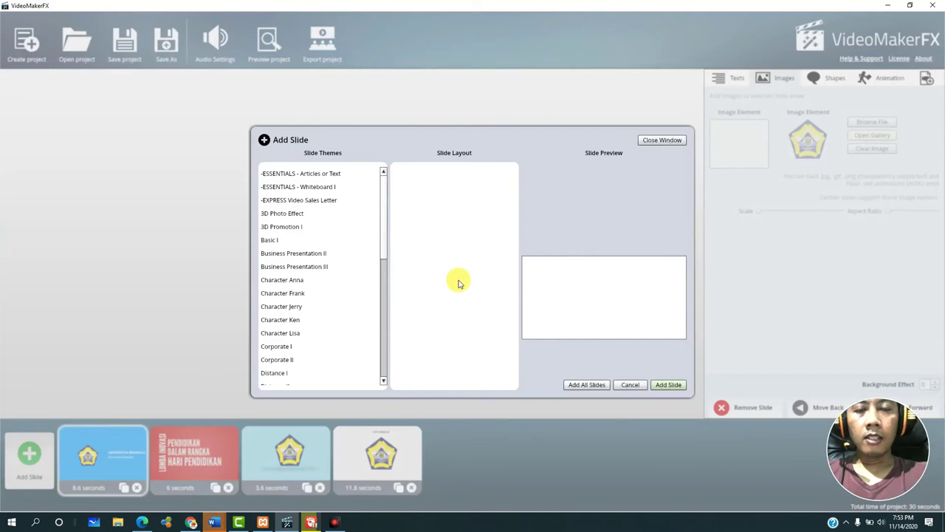
pyautogui.scroll(-2, 384, 220)
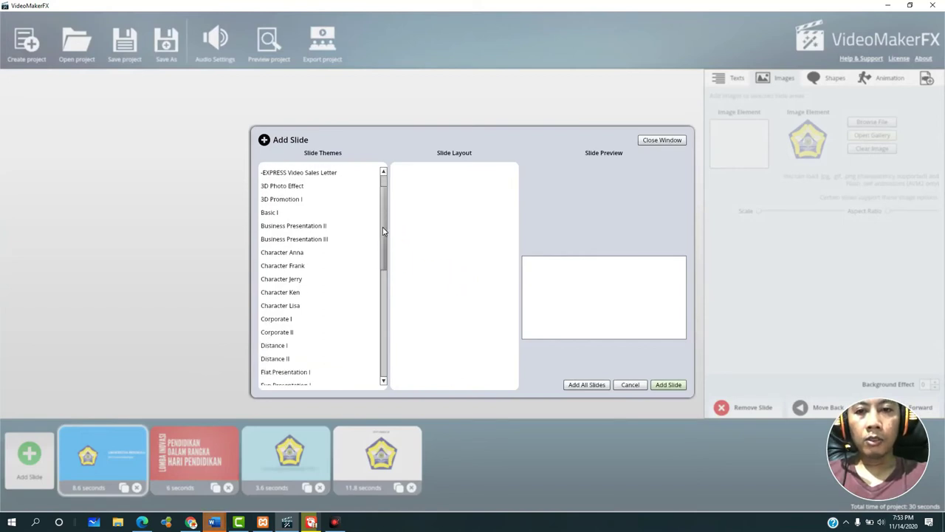
pyautogui.click(290, 254)
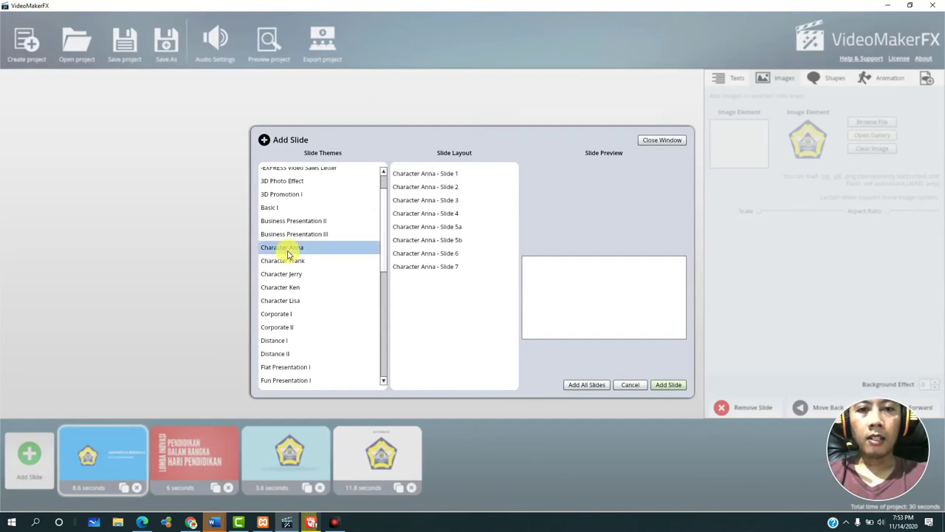
pyautogui.click(413, 173)
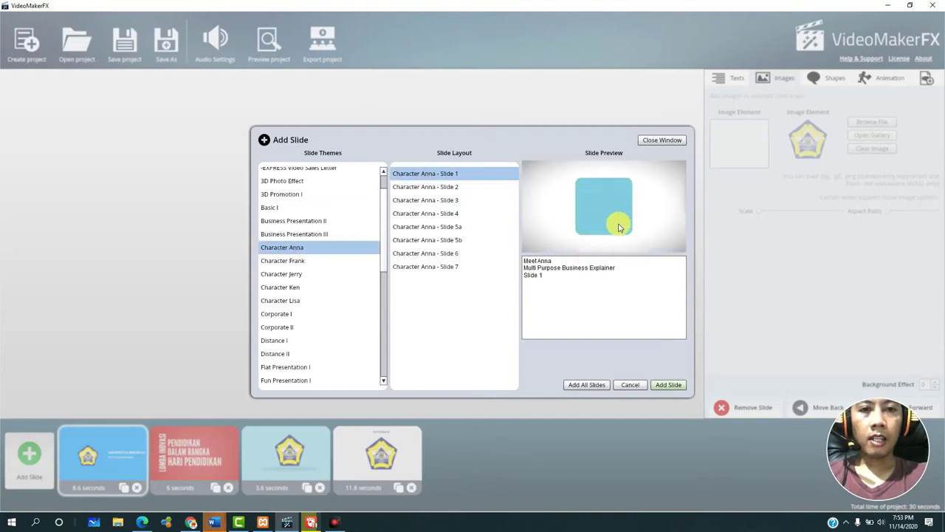
pyautogui.press('Down')
pyautogui.press('Down')
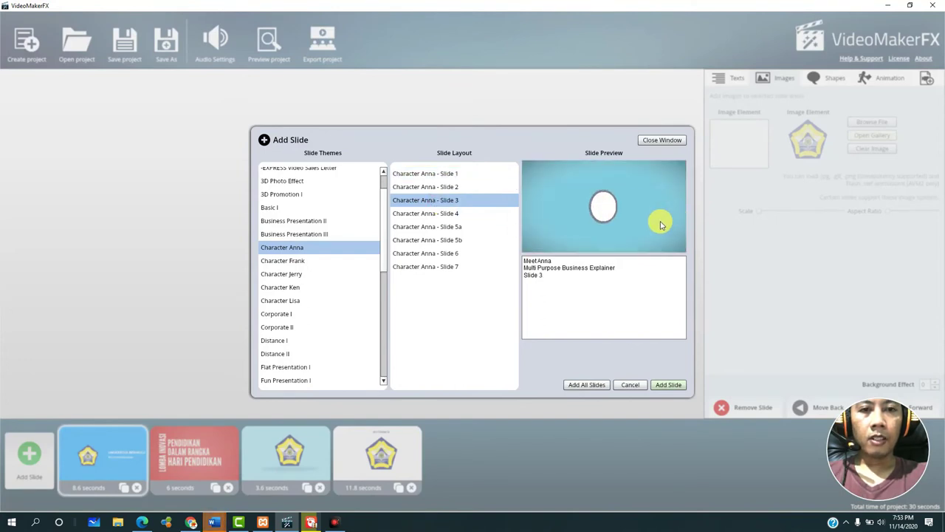
pyautogui.click(447, 213)
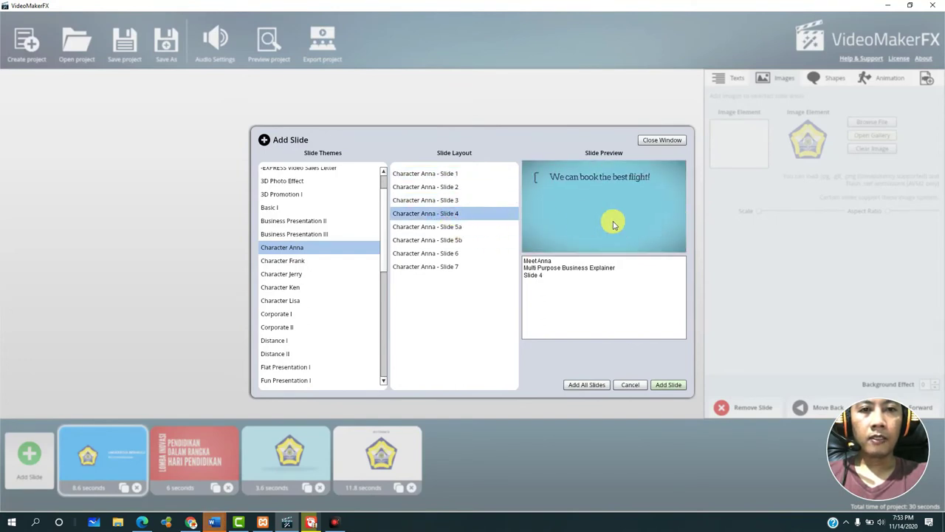
pyautogui.click(420, 240)
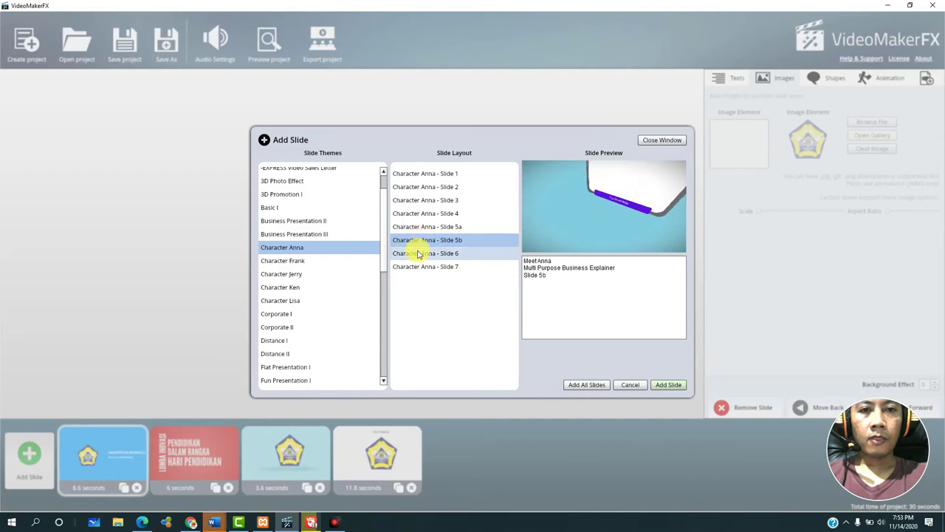
pyautogui.click(425, 174)
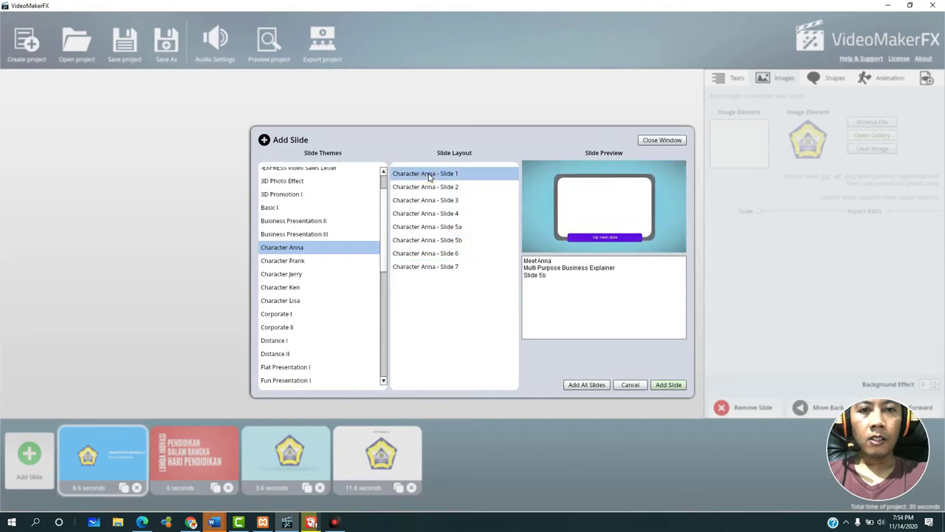
# - Preview Character Frank layouts, then add Character Lisa - Slide 1 to the project
pyautogui.click(293, 262)
pyautogui.click(432, 175)
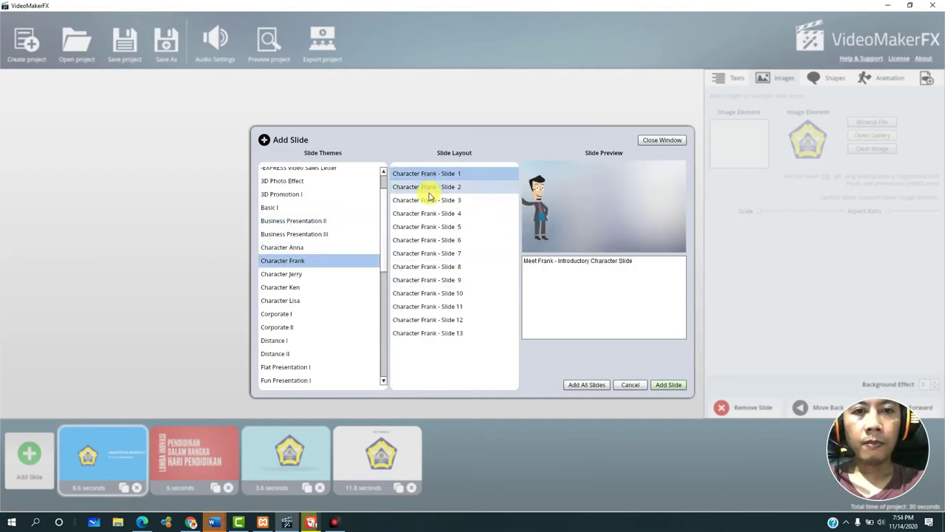
pyautogui.click(428, 190)
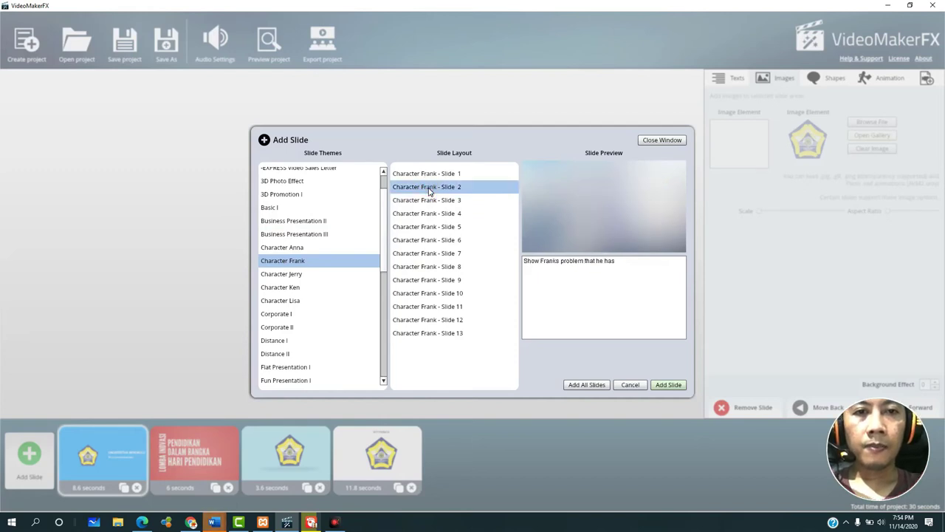
pyautogui.click(423, 213)
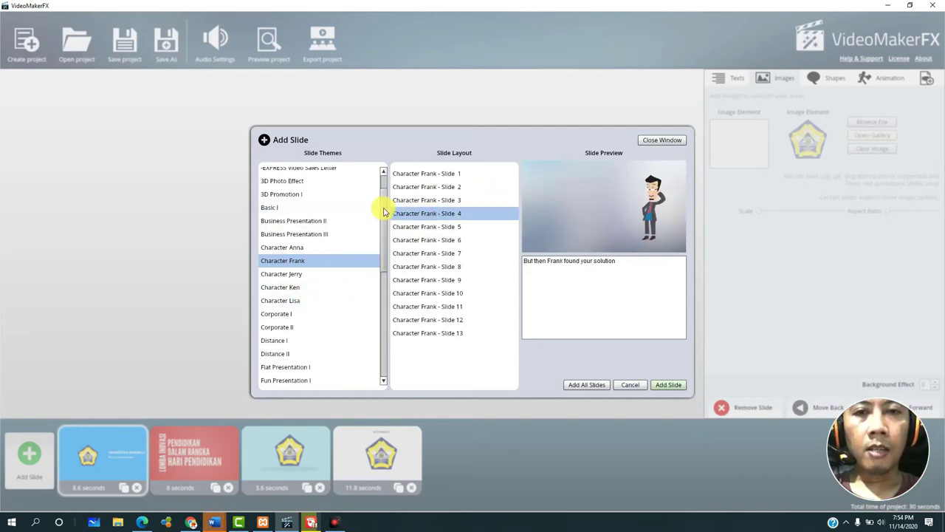
pyautogui.moveTo(383, 212); pyautogui.dragTo(384, 215)
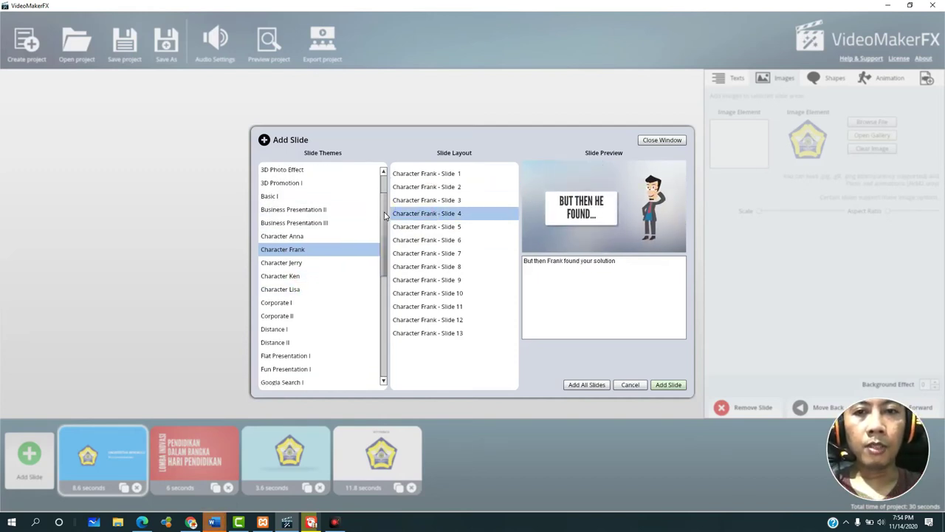
pyautogui.click(297, 293)
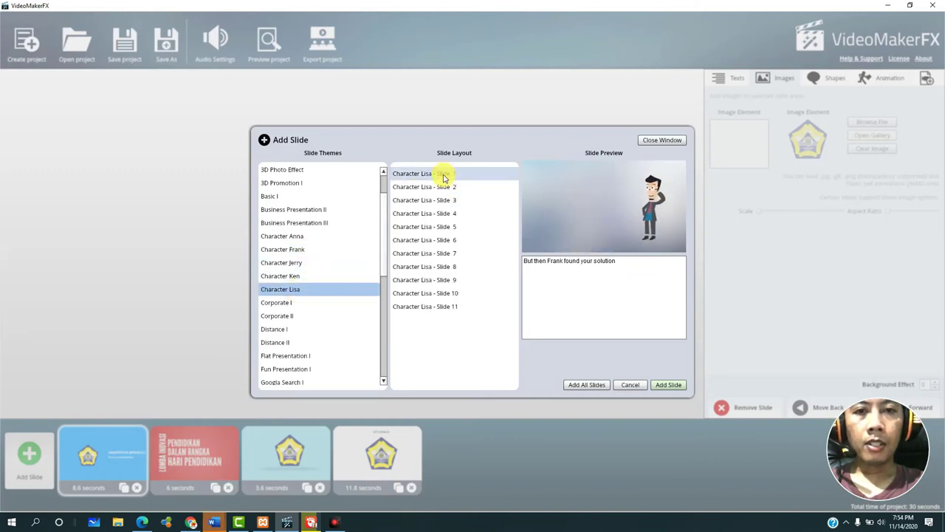
pyautogui.click(444, 176)
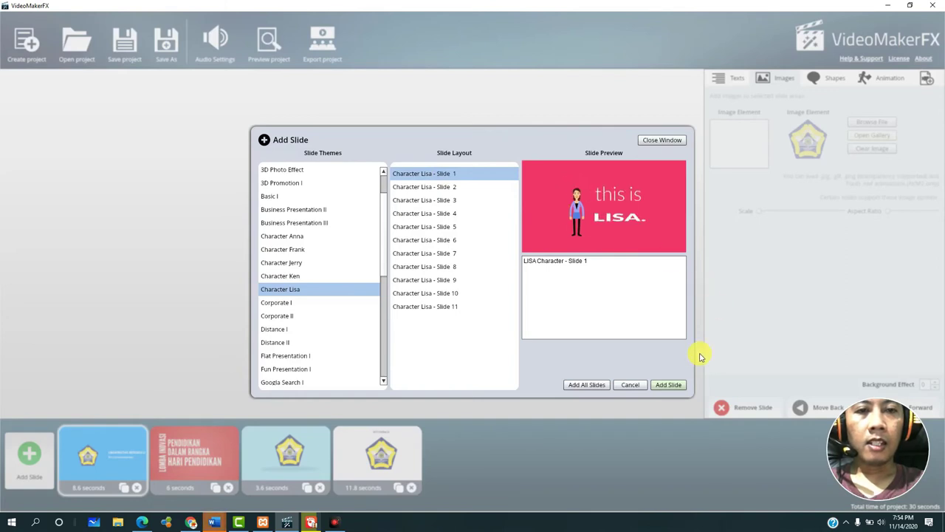
pyautogui.click(668, 385)
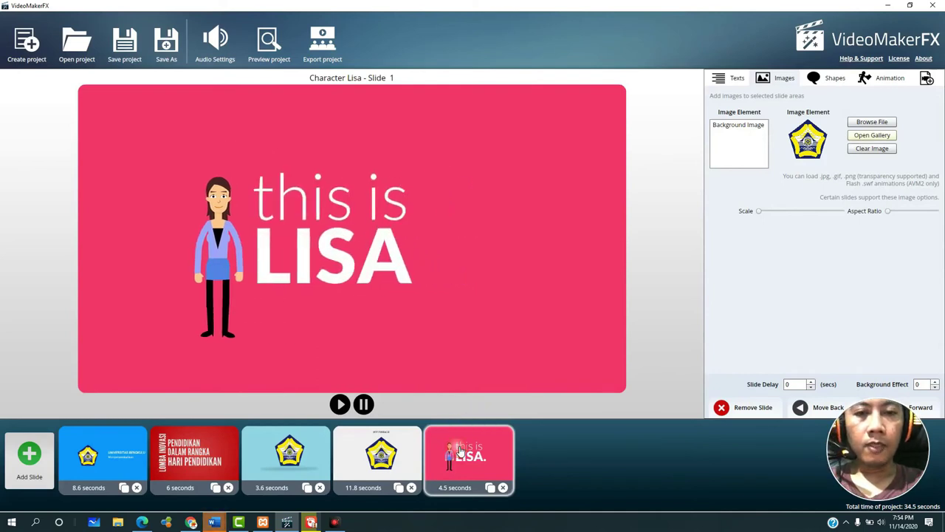
# - Replace the second text line's 'this is' with 'bersama Saya'
pyautogui.click(738, 80)
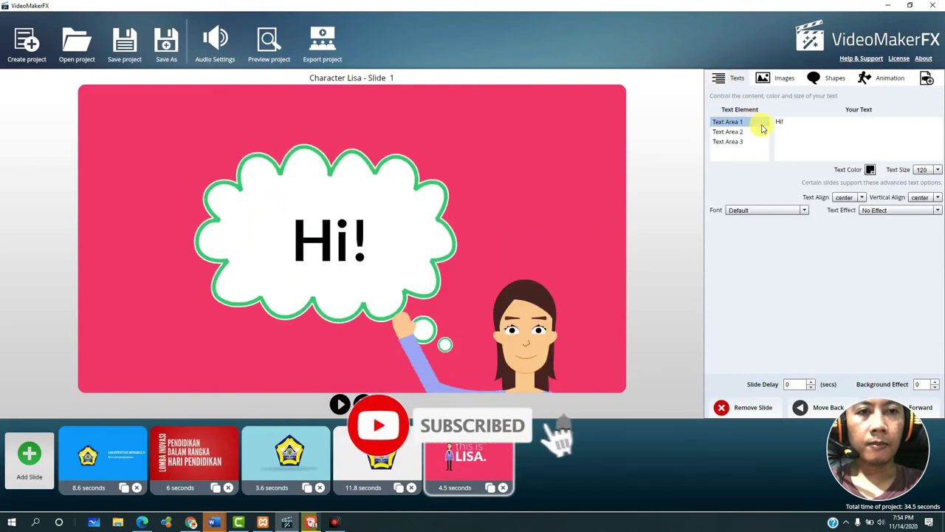
pyautogui.click(794, 127)
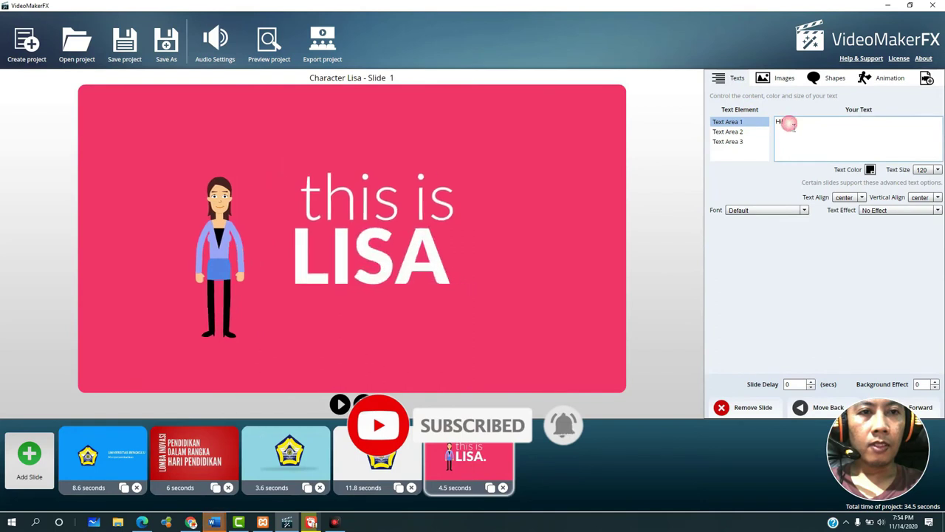
pyautogui.click(728, 131)
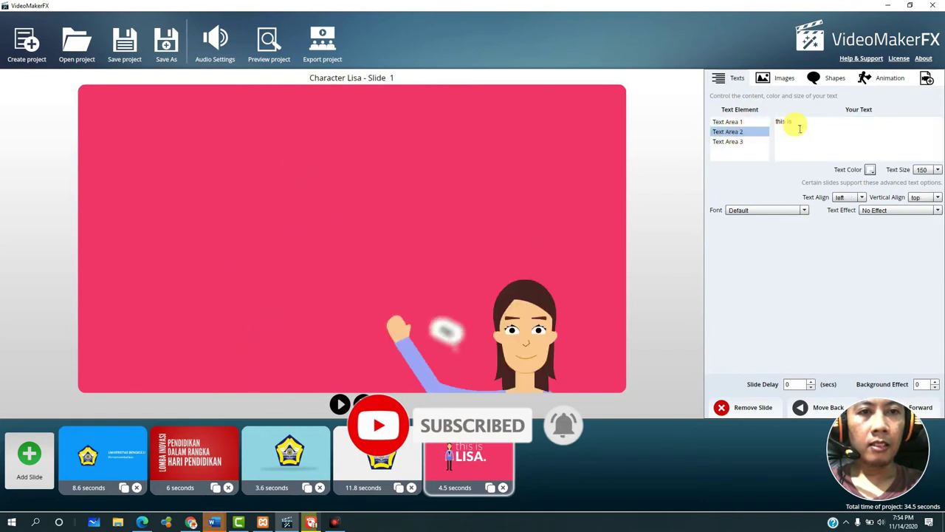
pyautogui.click(731, 141)
pyautogui.click(734, 132)
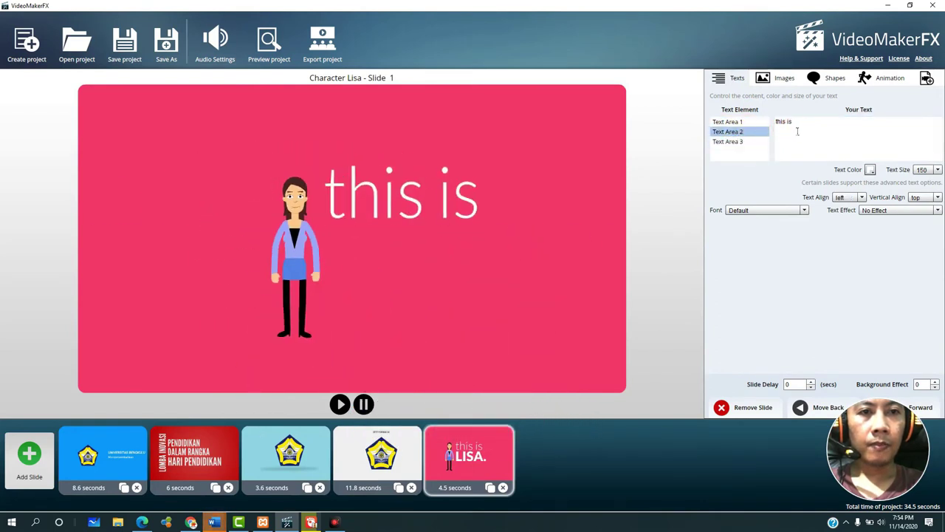
pyautogui.moveTo(796, 124); pyautogui.dragTo(778, 124)
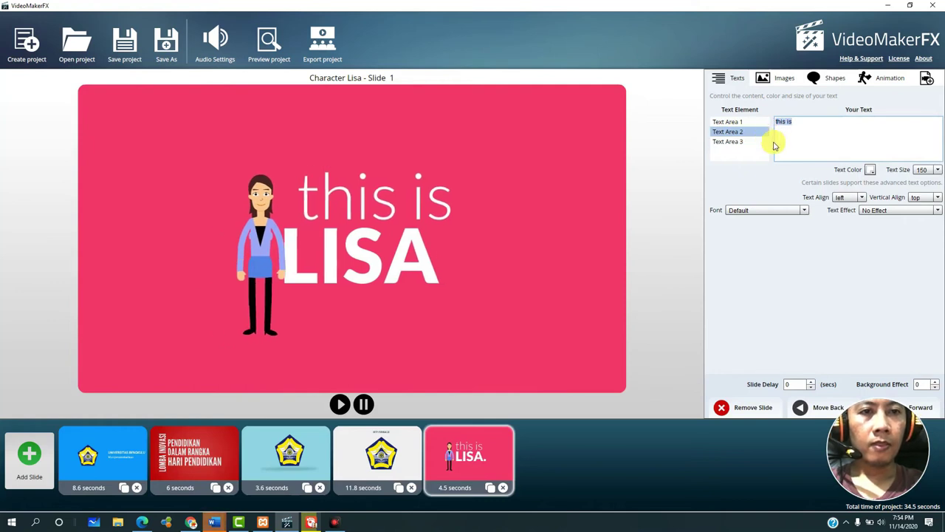
pyautogui.write('nAM')
pyautogui.press('BackSpace')
pyautogui.press('BackSpace')
pyautogui.press('BackSpace')
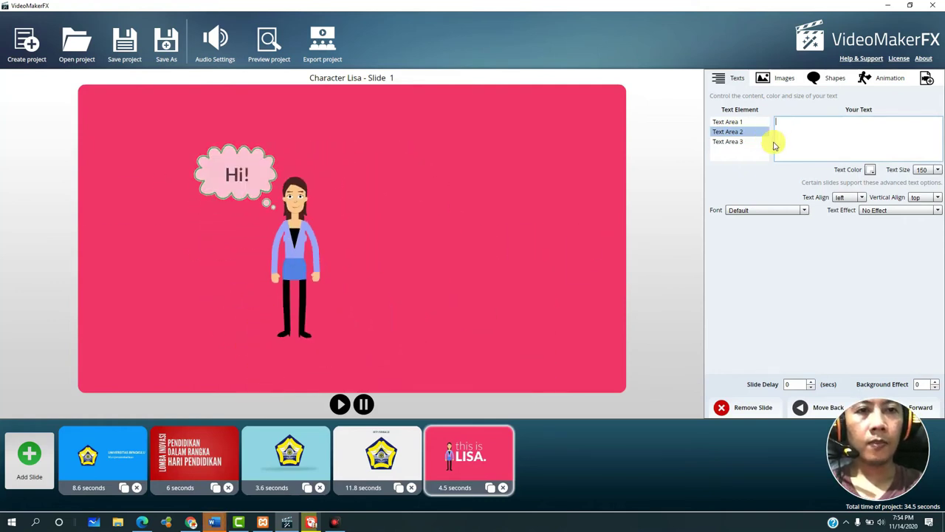
pyautogui.write('Nama')
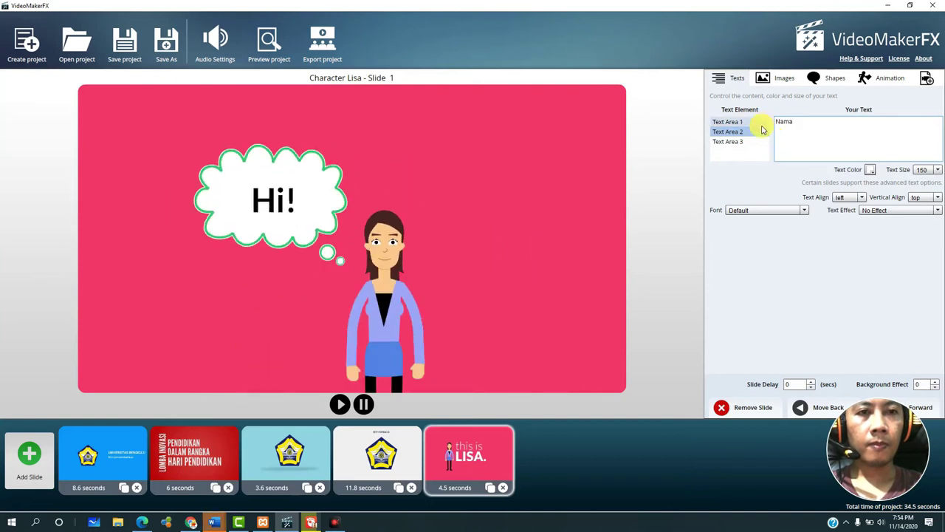
pyautogui.write(' SA')
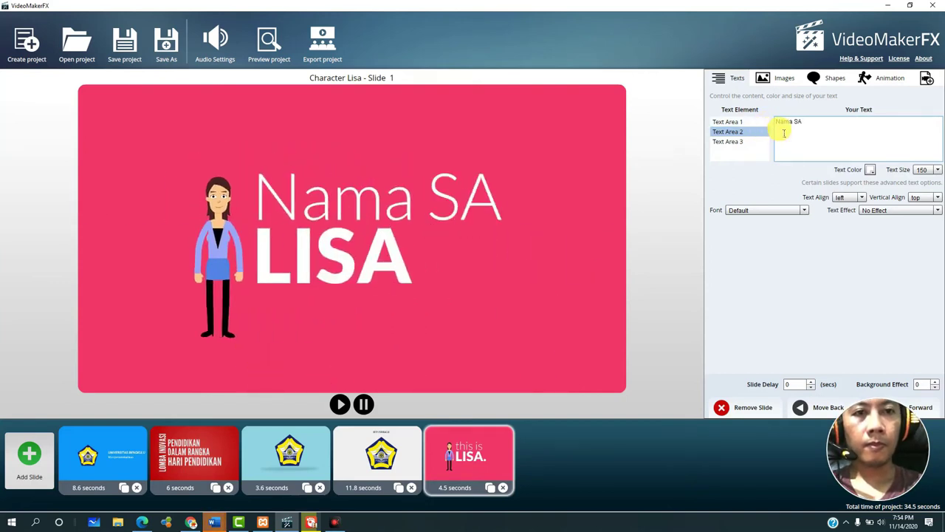
pyautogui.press('BackSpace')
pyautogui.press('BackSpace')
pyautogui.press('BackSpace')
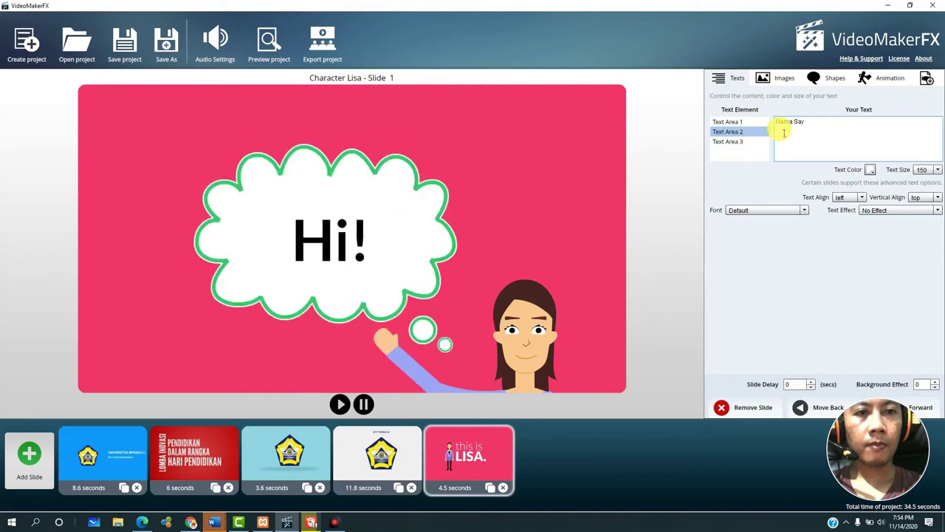
pyautogui.press('BackSpace')
pyautogui.press('BackSpace')
pyautogui.press('BackSpace')
pyautogui.press('BackSpace')
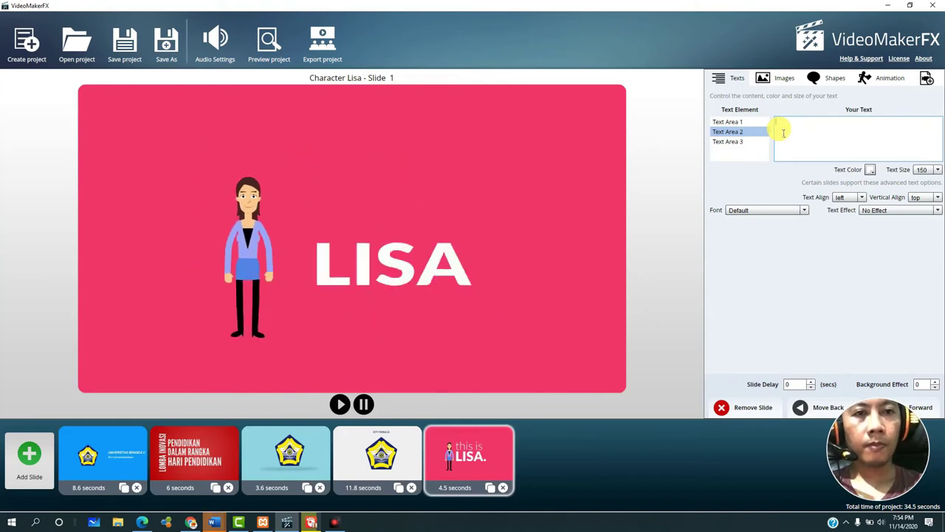
pyautogui.write('bers')
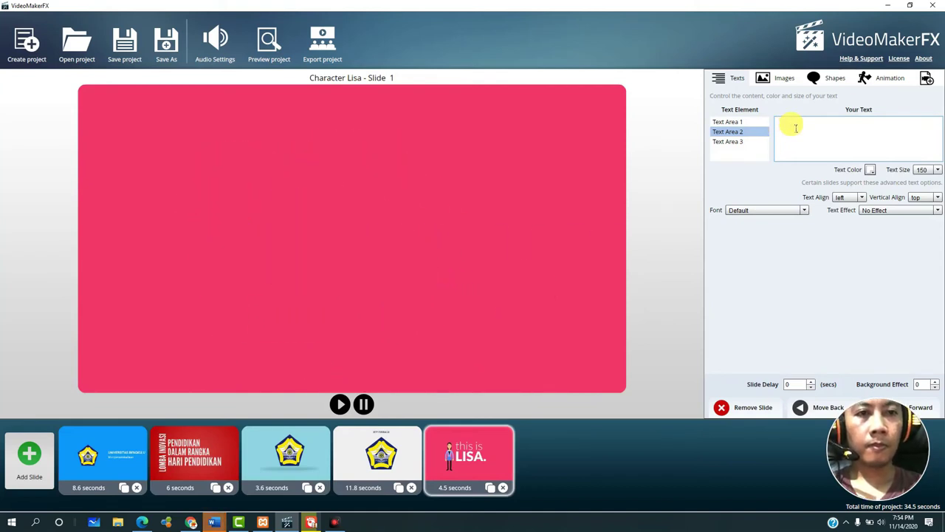
pyautogui.write('ama')
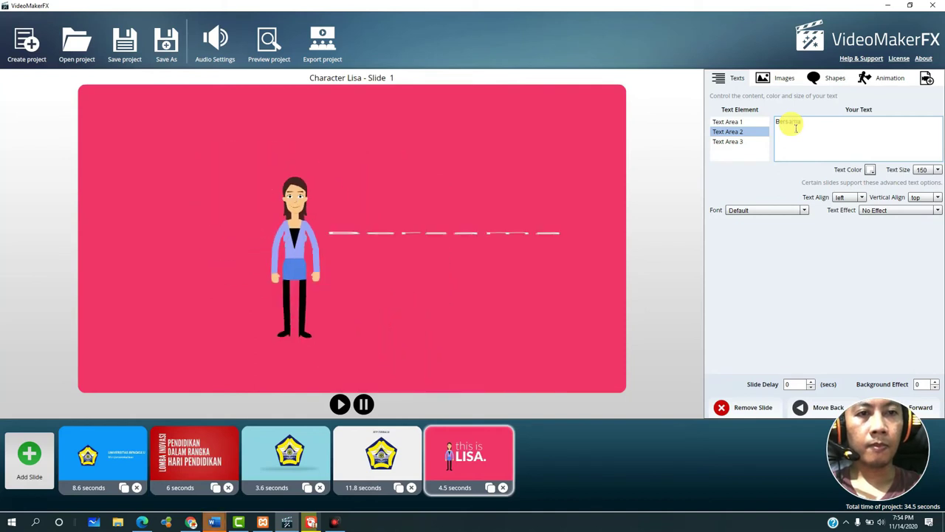
pyautogui.write(' Saya')
# - Replace LISA on the third line with the person's name and recheck line two
pyautogui.click(736, 142)
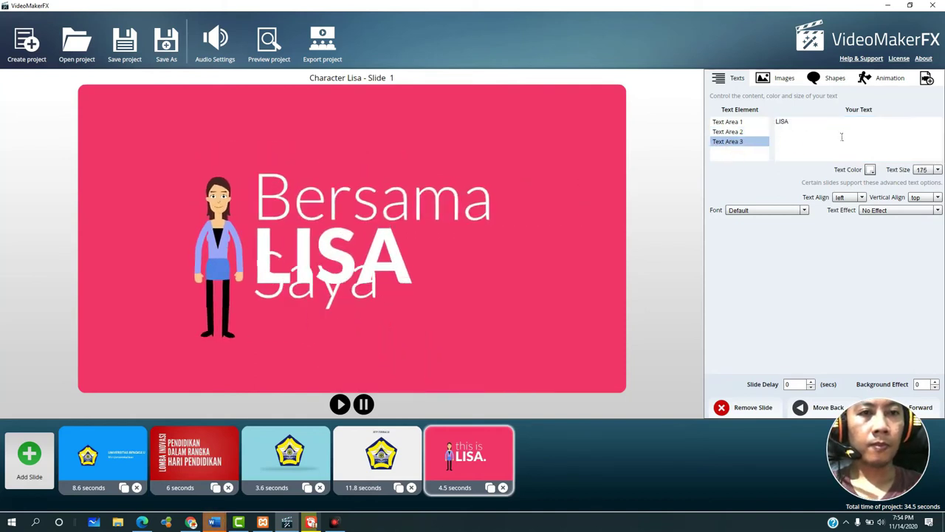
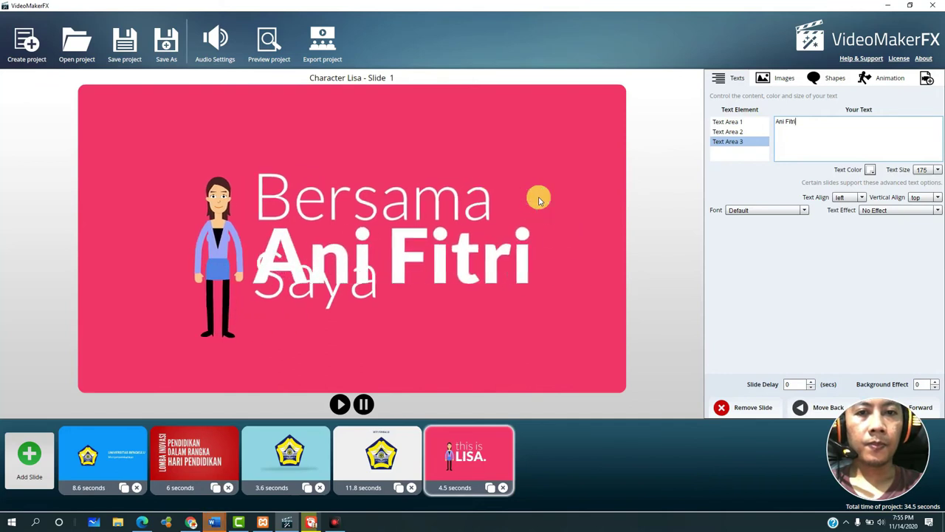
pyautogui.click(728, 132)
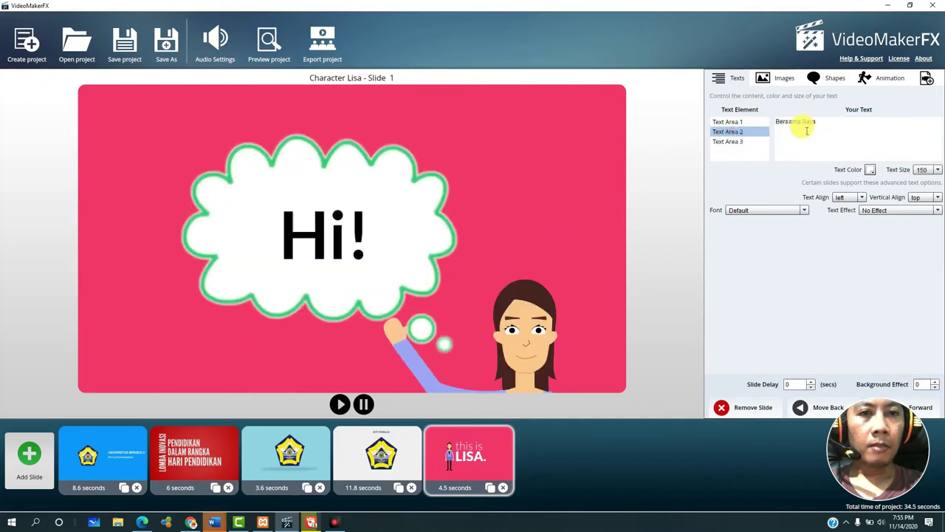